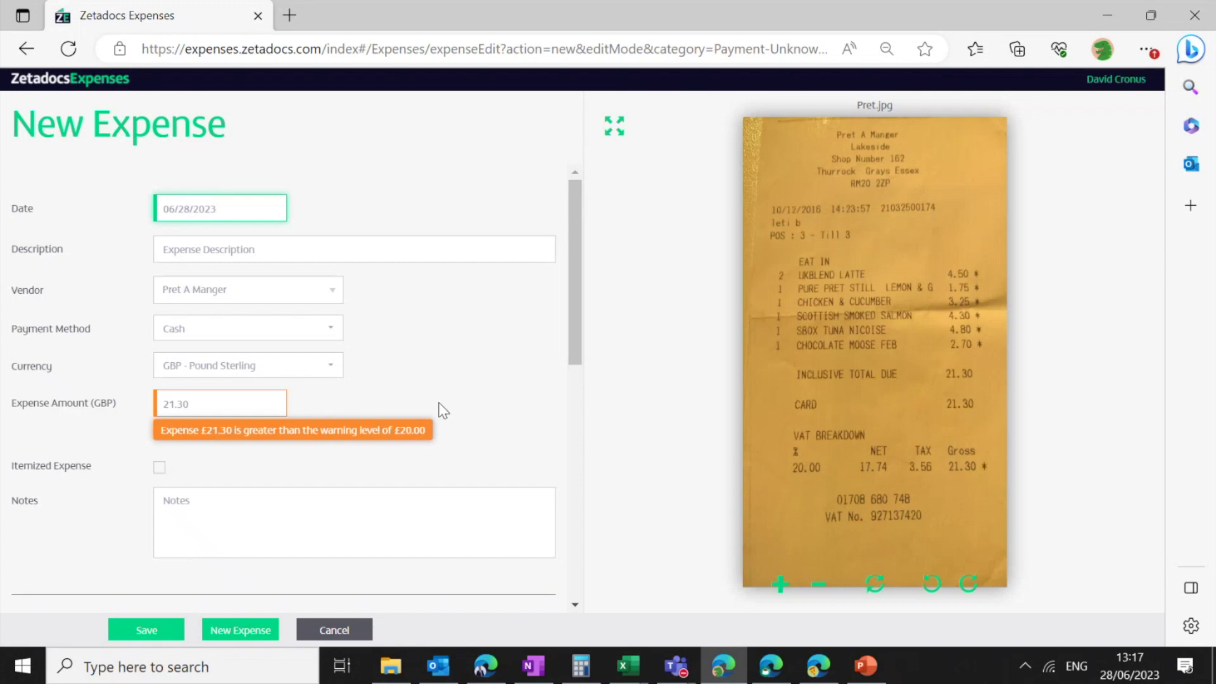
Step: Fill in the expense description with the saved entry "Lunch at Pret"
left_click(255, 201)
key("Escape")
left_click(440, 257)
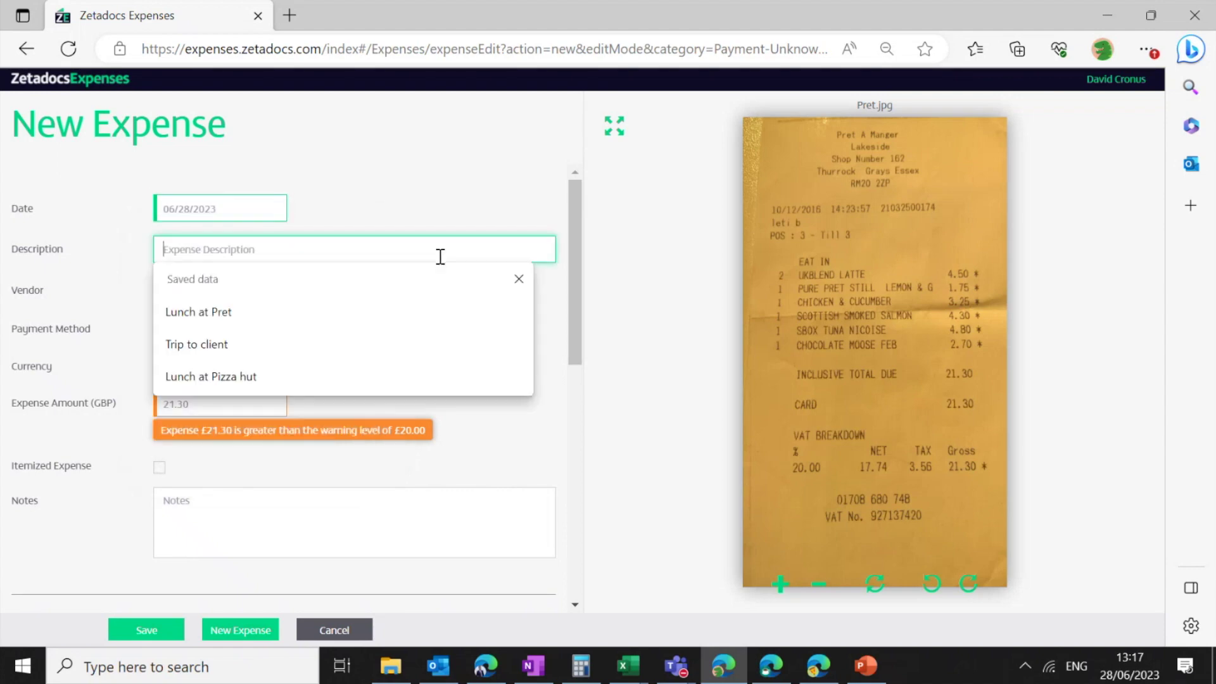
left_click(365, 310)
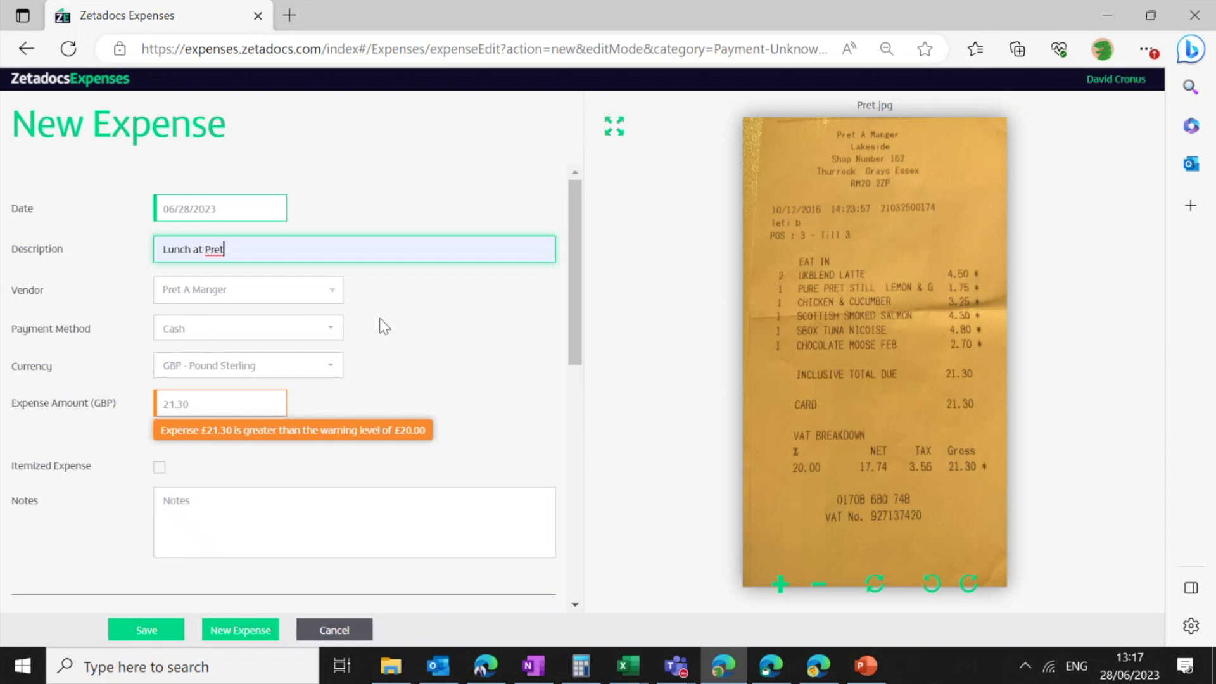
Step: Look through the payment methods and currencies available for this expense without changing the selections
left_click(333, 336)
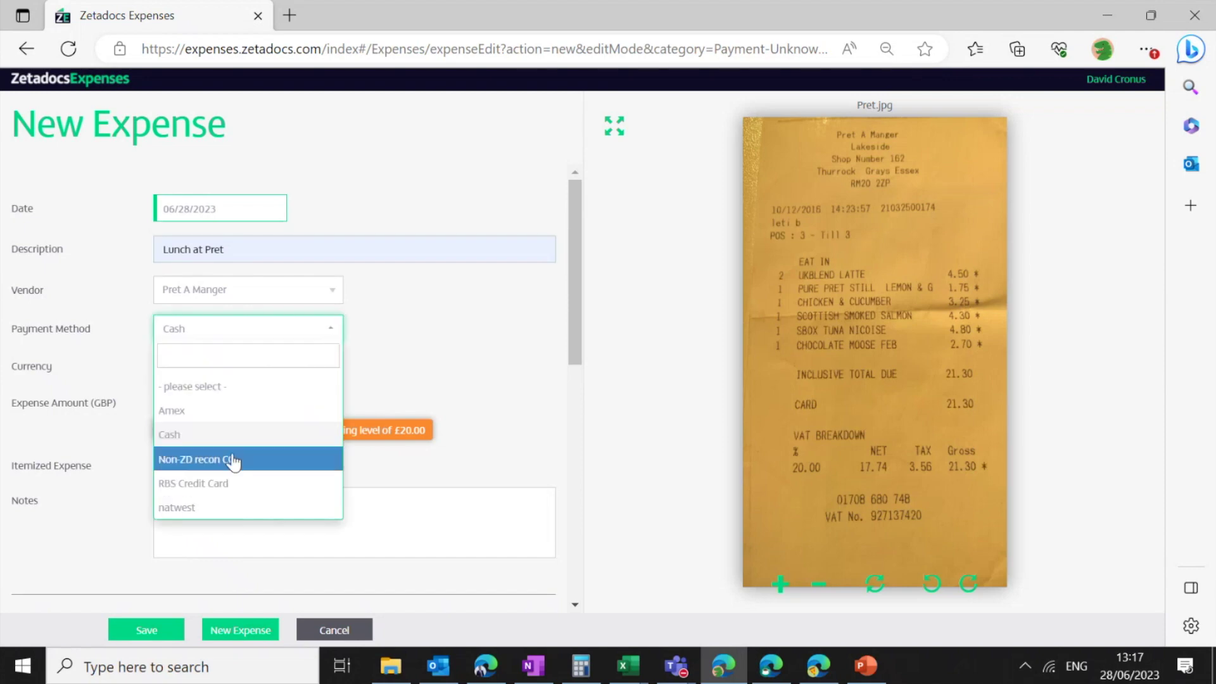
left_click(480, 367)
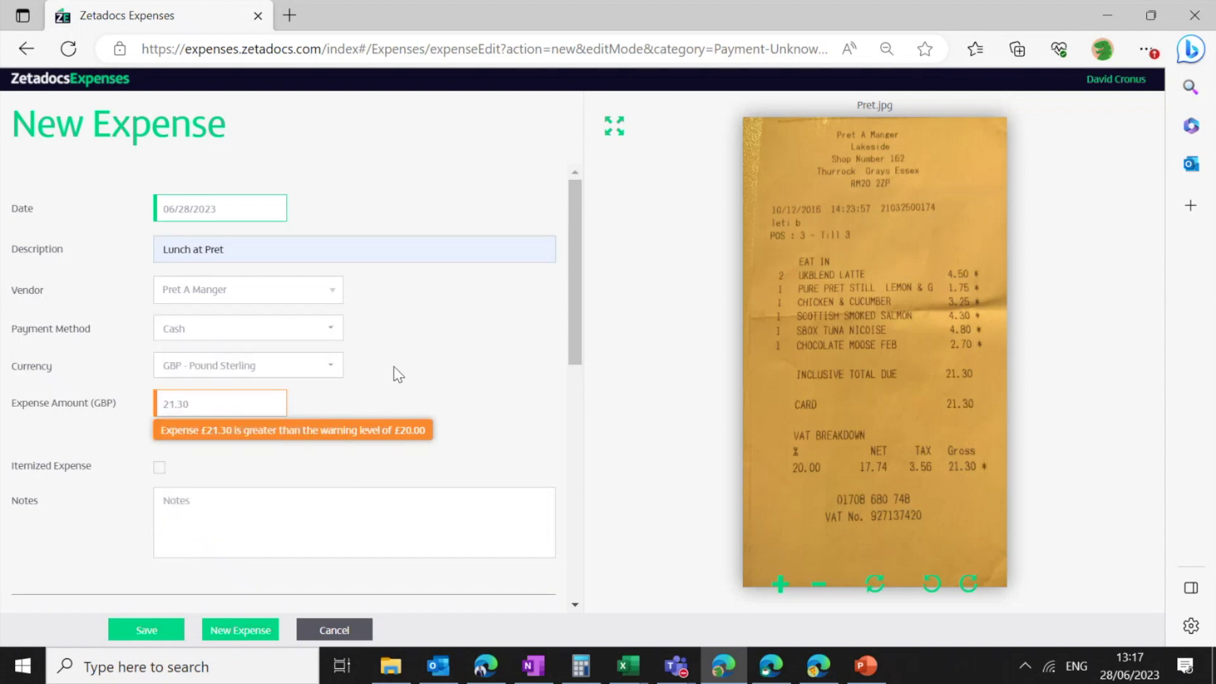
left_click(331, 365)
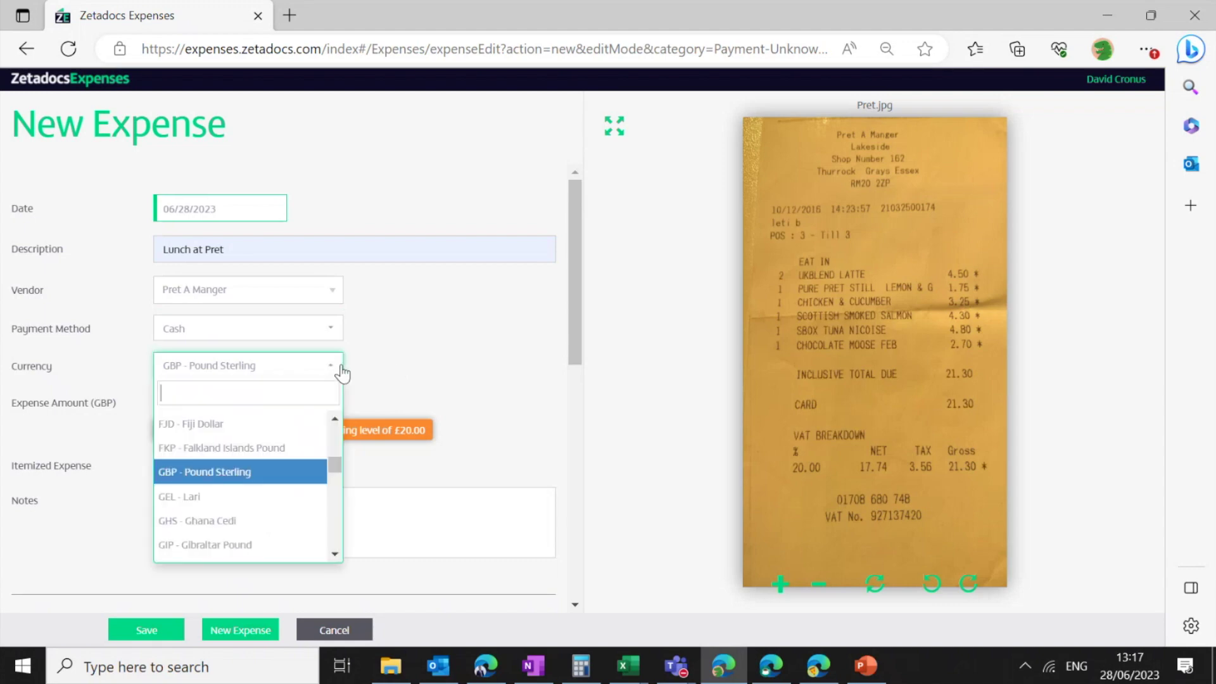
scroll(274, 494, "down", 2)
scroll(274, 494, "down", 5)
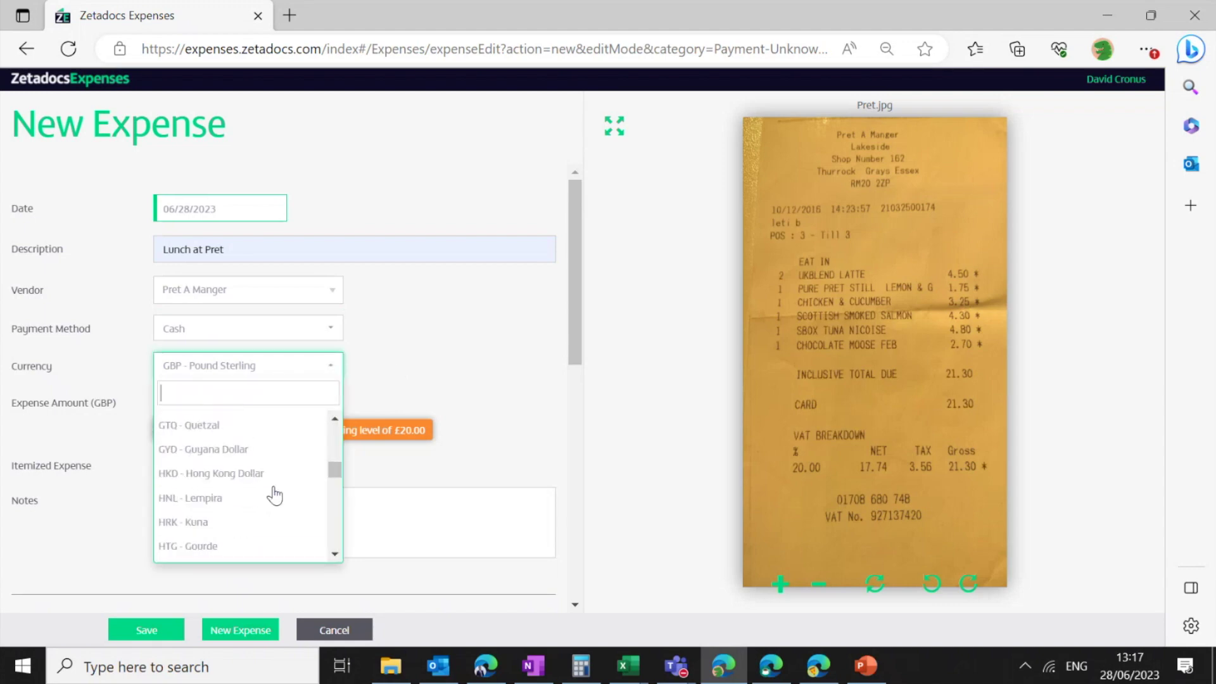
scroll(275, 494, "down", 6)
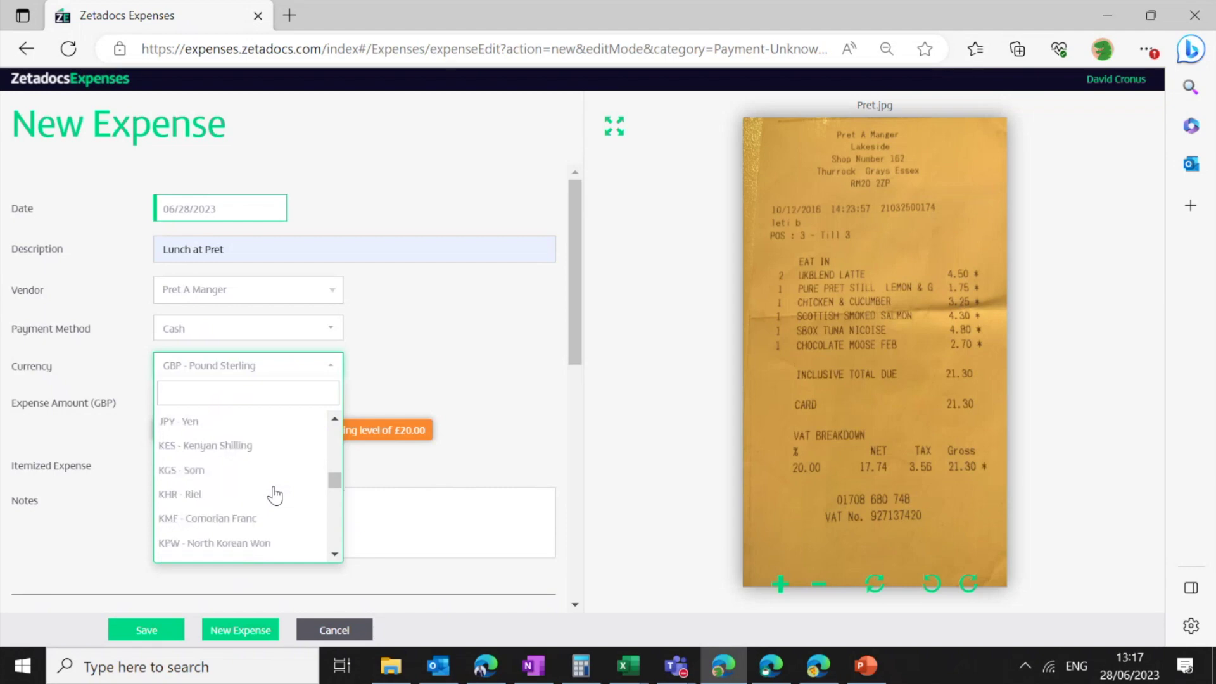
left_click(447, 381)
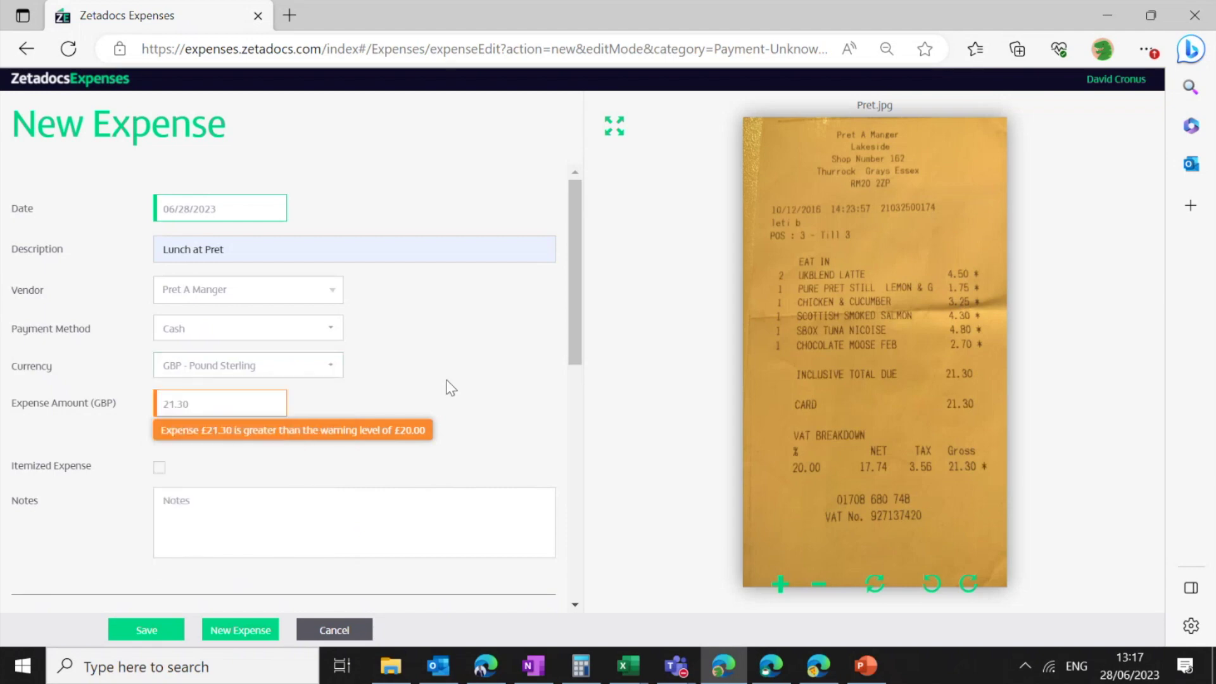
Step: Add the note "I was very hungry" to the expense
scroll(447, 380, "down", 1)
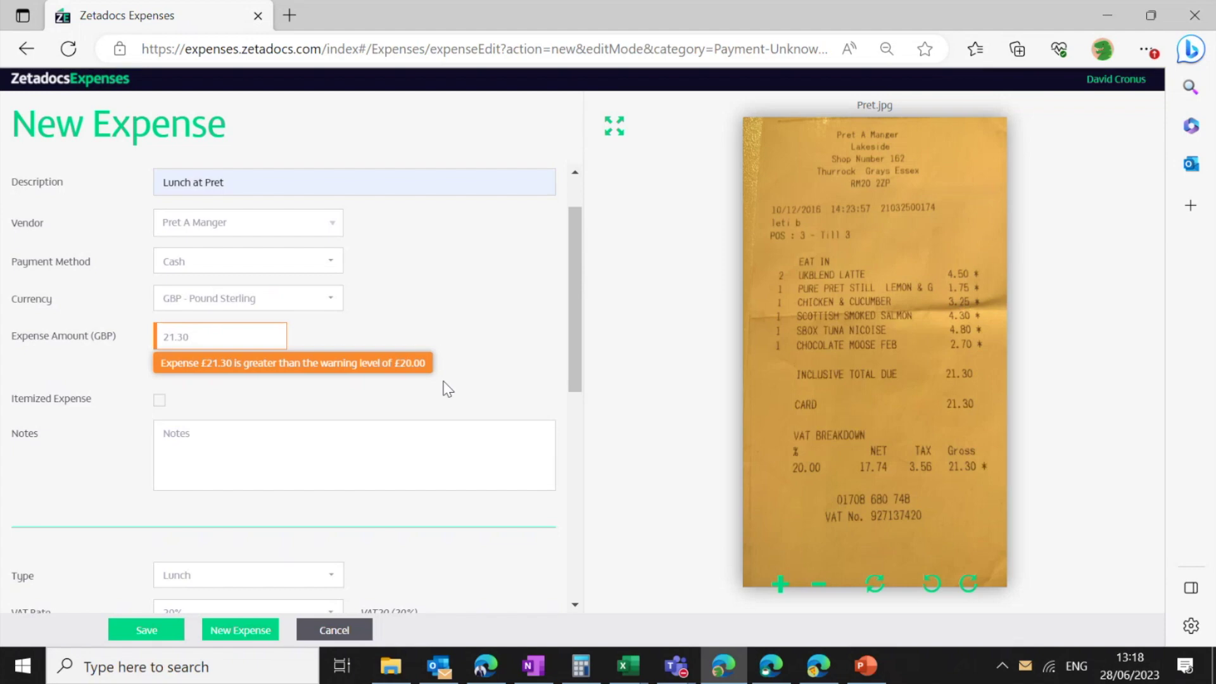
scroll(447, 355, "down", 1)
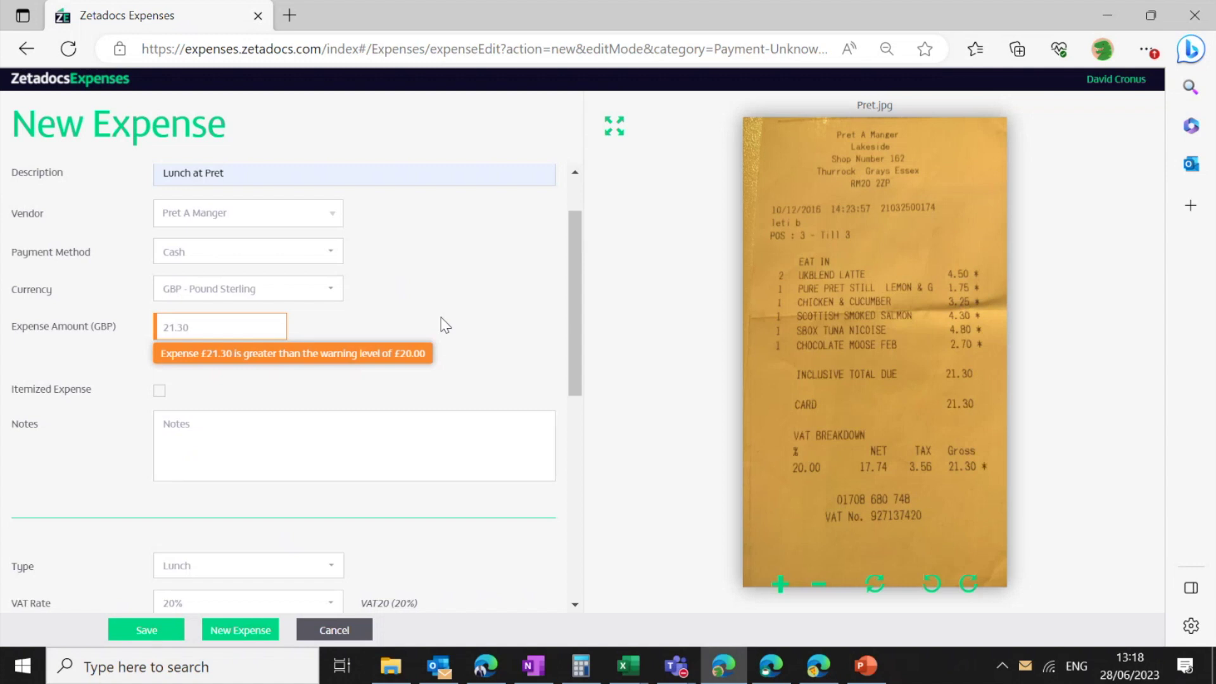
left_click(423, 441)
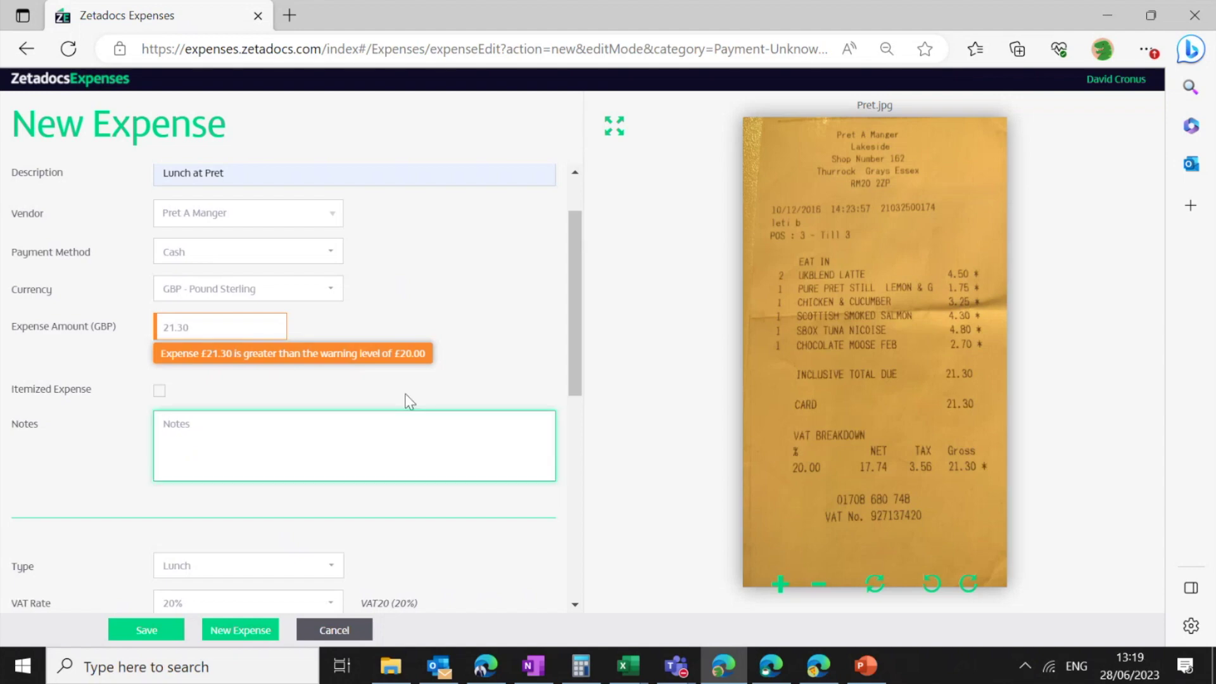
type("I was very hungry")
Step: Review the expense type options, the VAT amount and the department choices without changing them
scroll(456, 382, "down", 3)
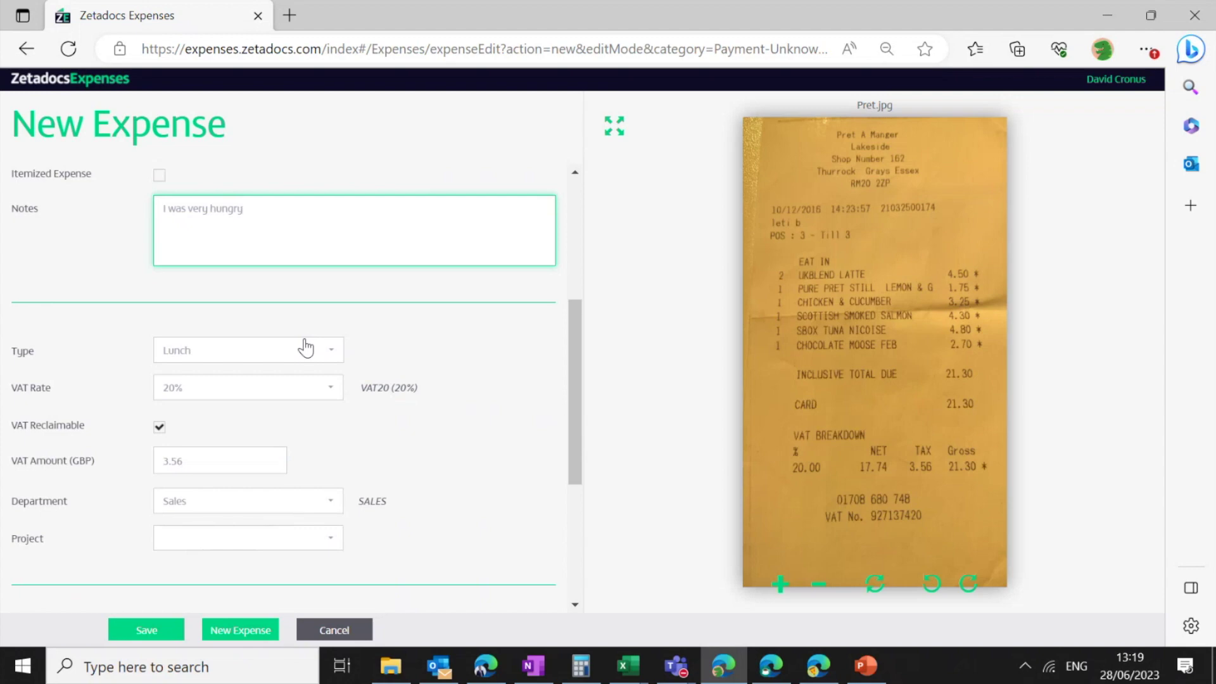
left_click(306, 348)
scroll(262, 459, "down", 10)
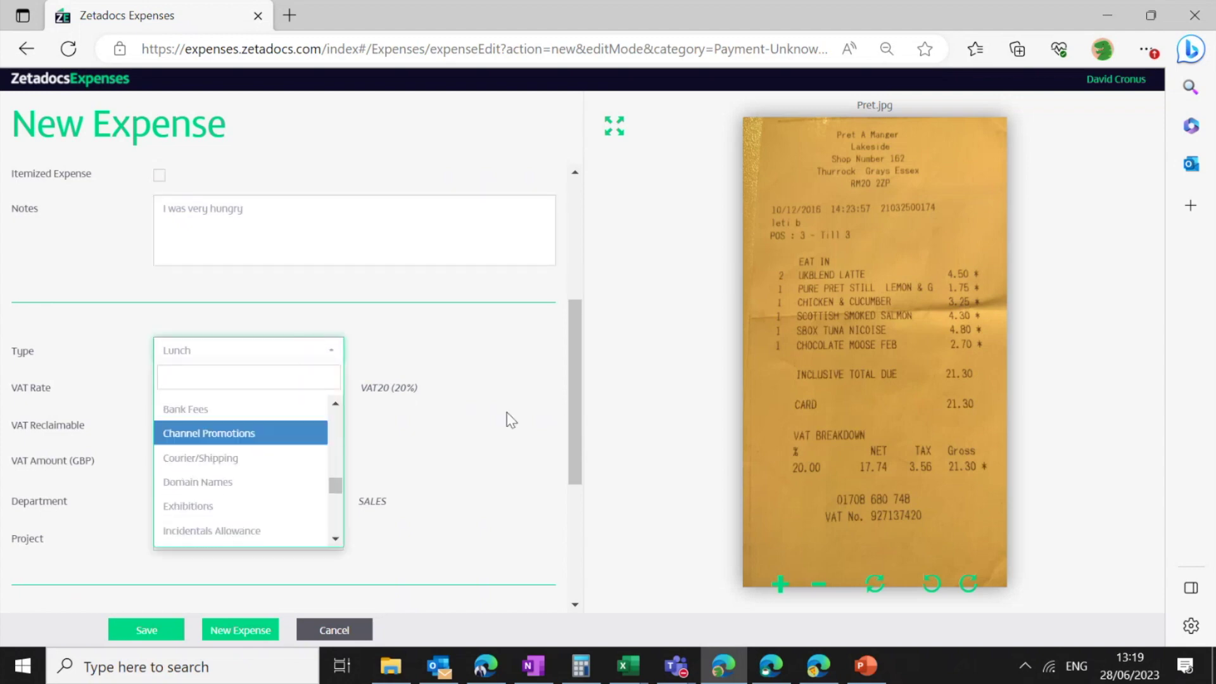
left_click(505, 352)
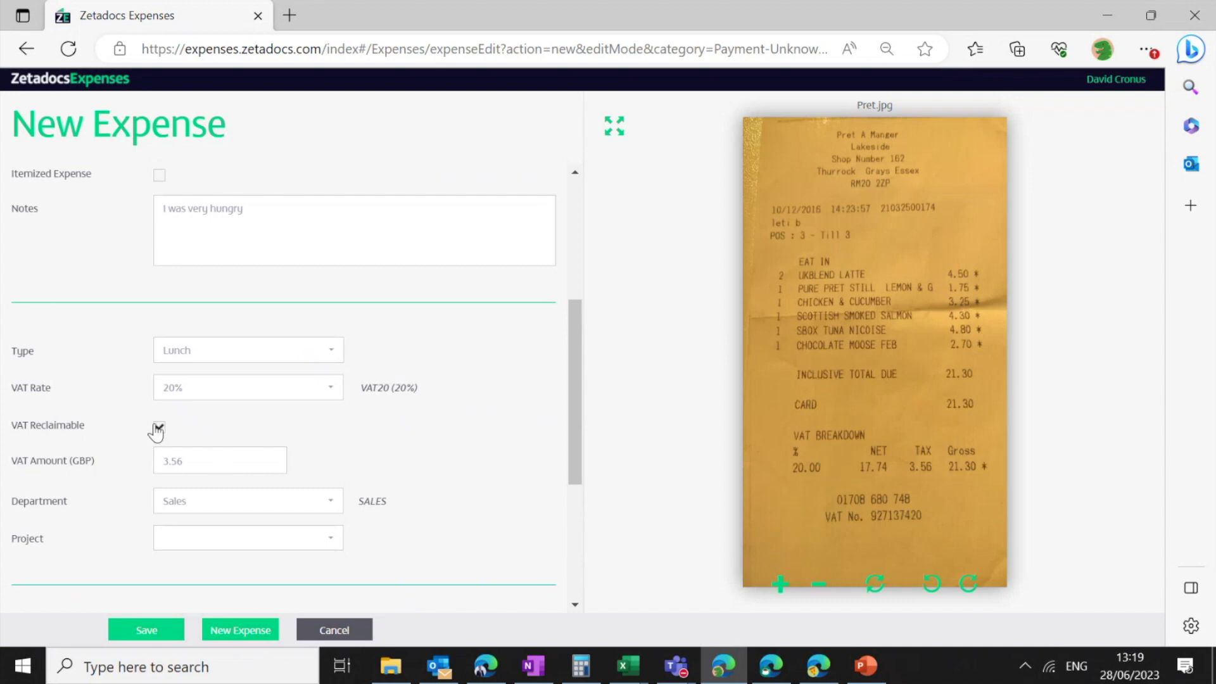
left_click(269, 458)
left_click(434, 443)
scroll(361, 465, "down", 2)
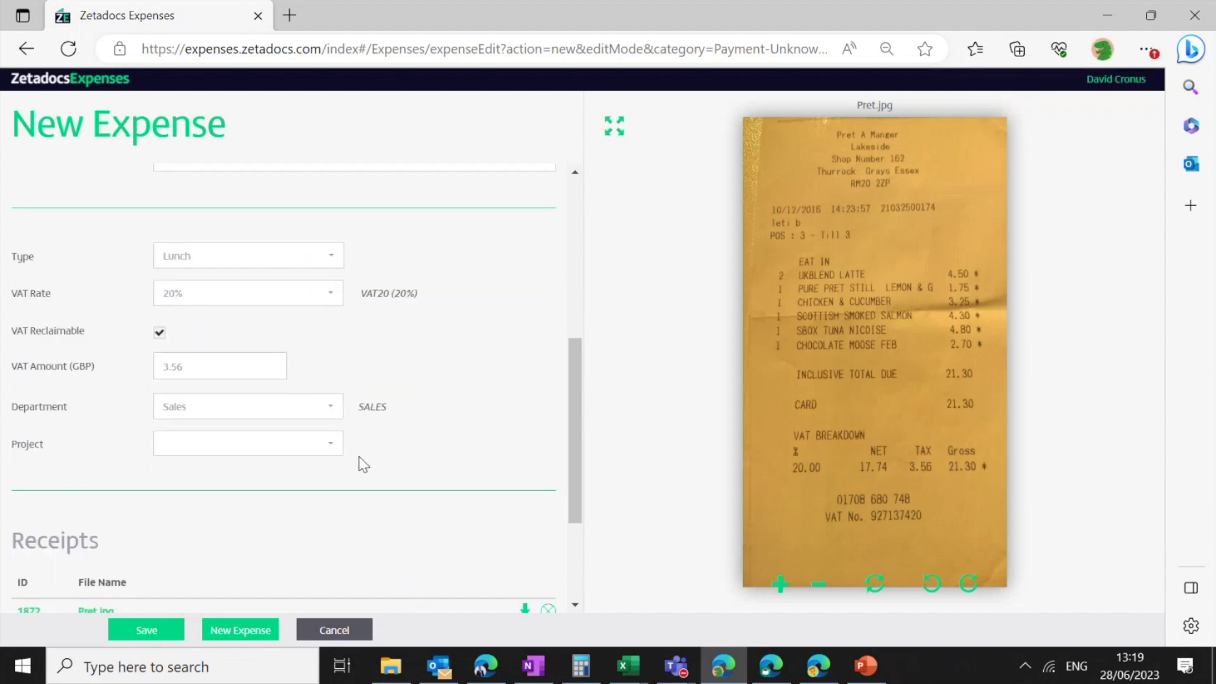
left_click(307, 408)
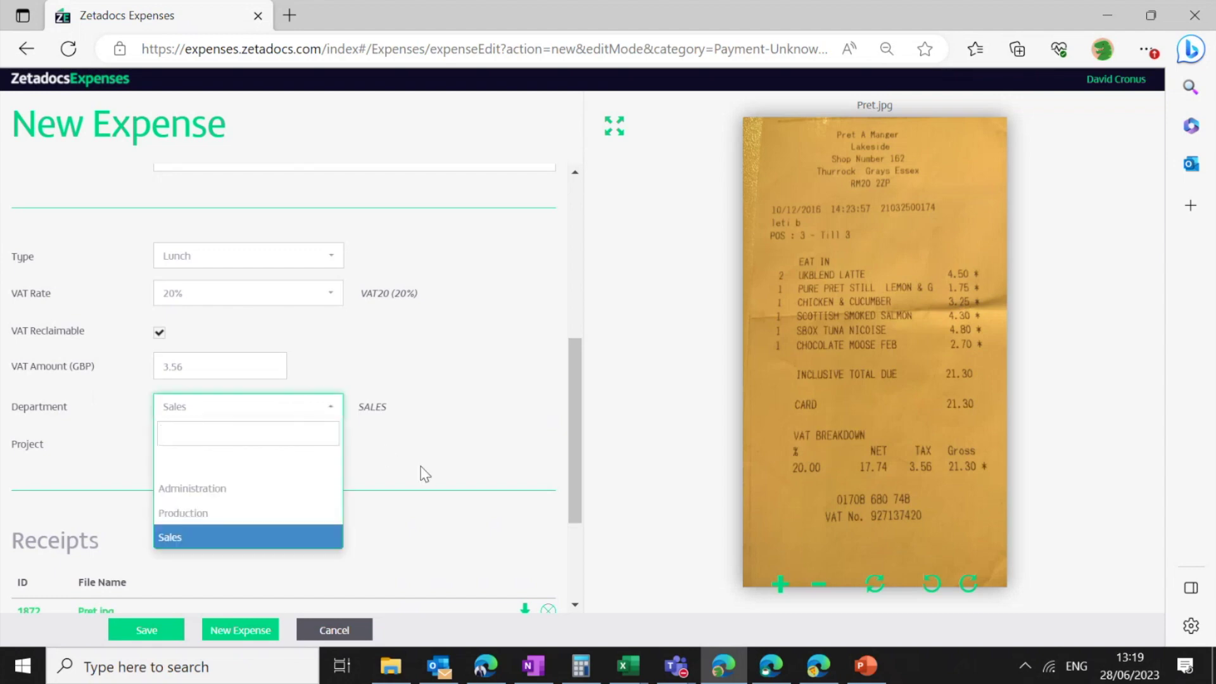
left_click(437, 481)
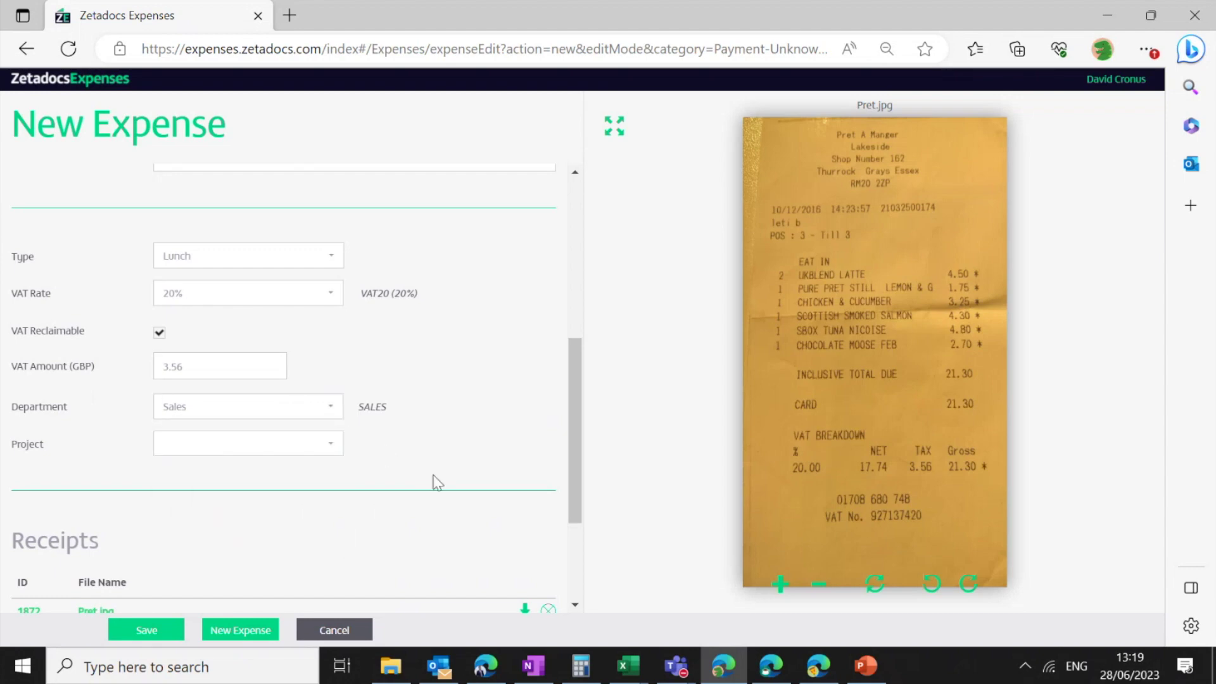
Step: Try the project "Decorate Conference Room" with job task "Deliver table, other furnishings" on the expense, and clear the project again
left_click(327, 446)
left_click(296, 505)
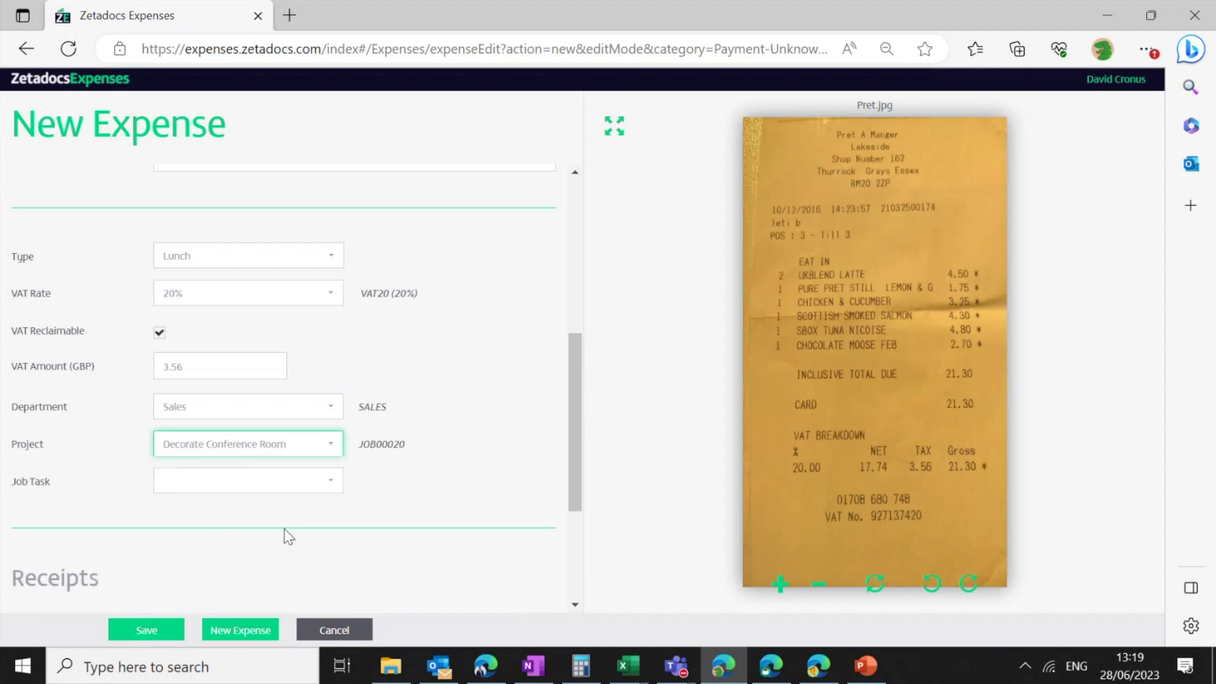
left_click(285, 484)
left_click(250, 413)
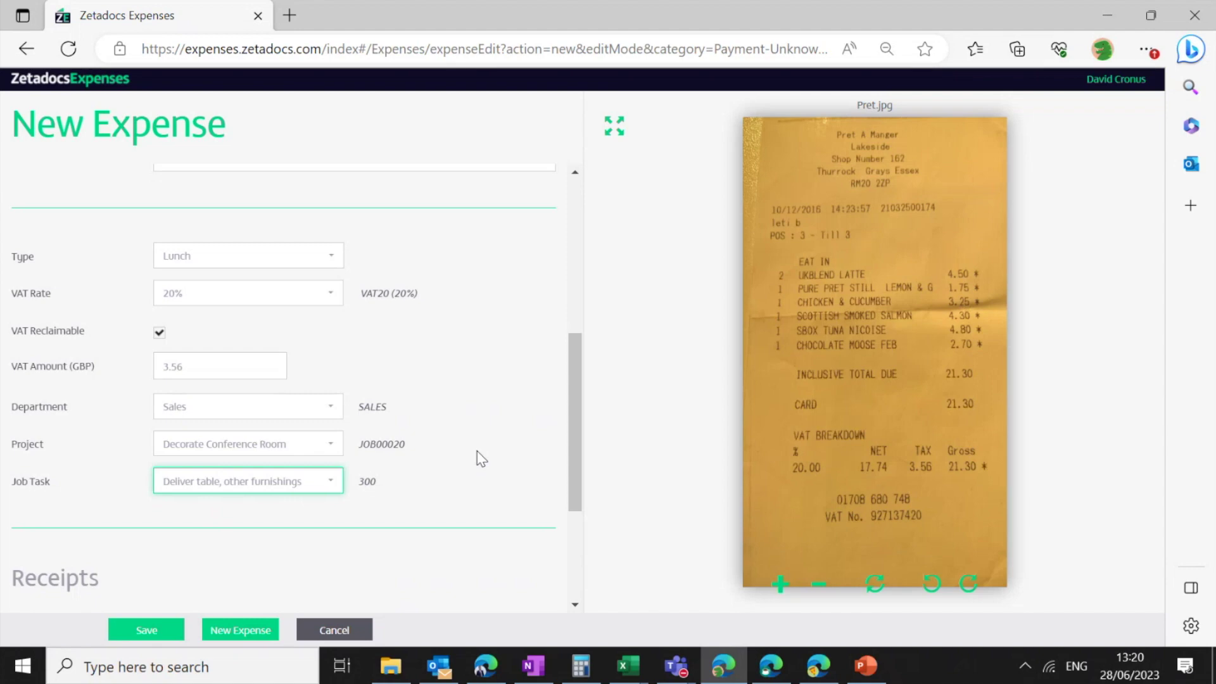
left_click(312, 444)
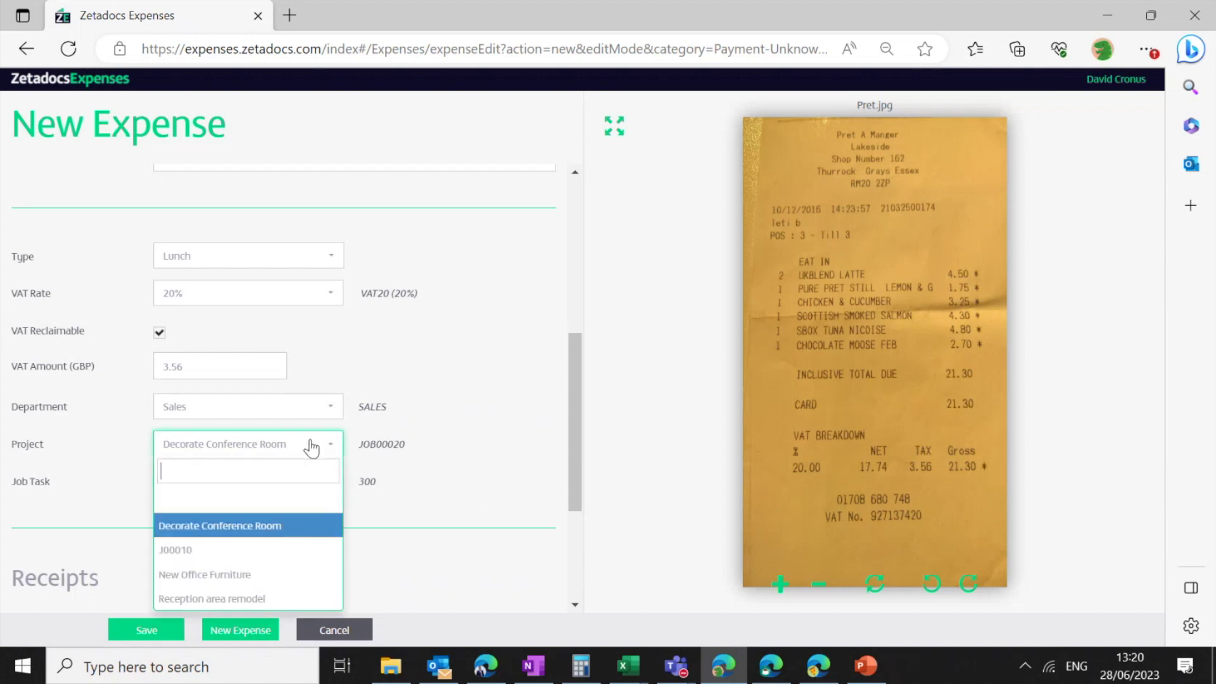
left_click(263, 497)
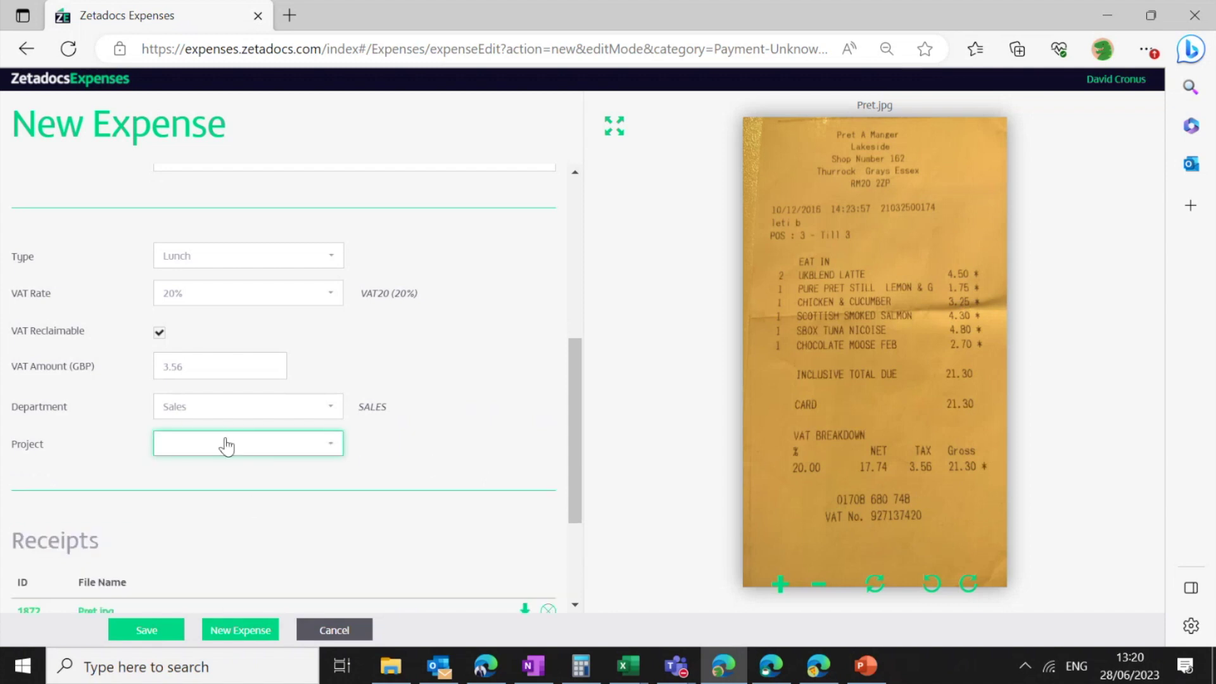
Step: Save the lunch expense with its attached receipt
scroll(485, 468, "down", 2)
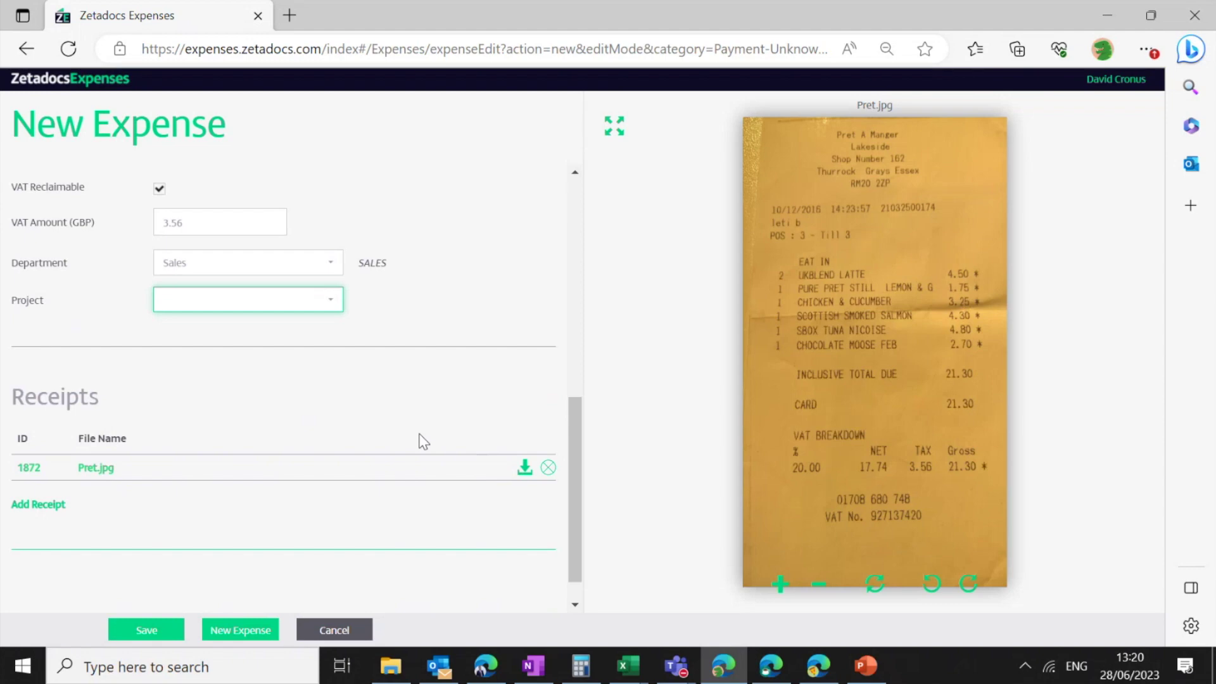
scroll(422, 440, "up", 5)
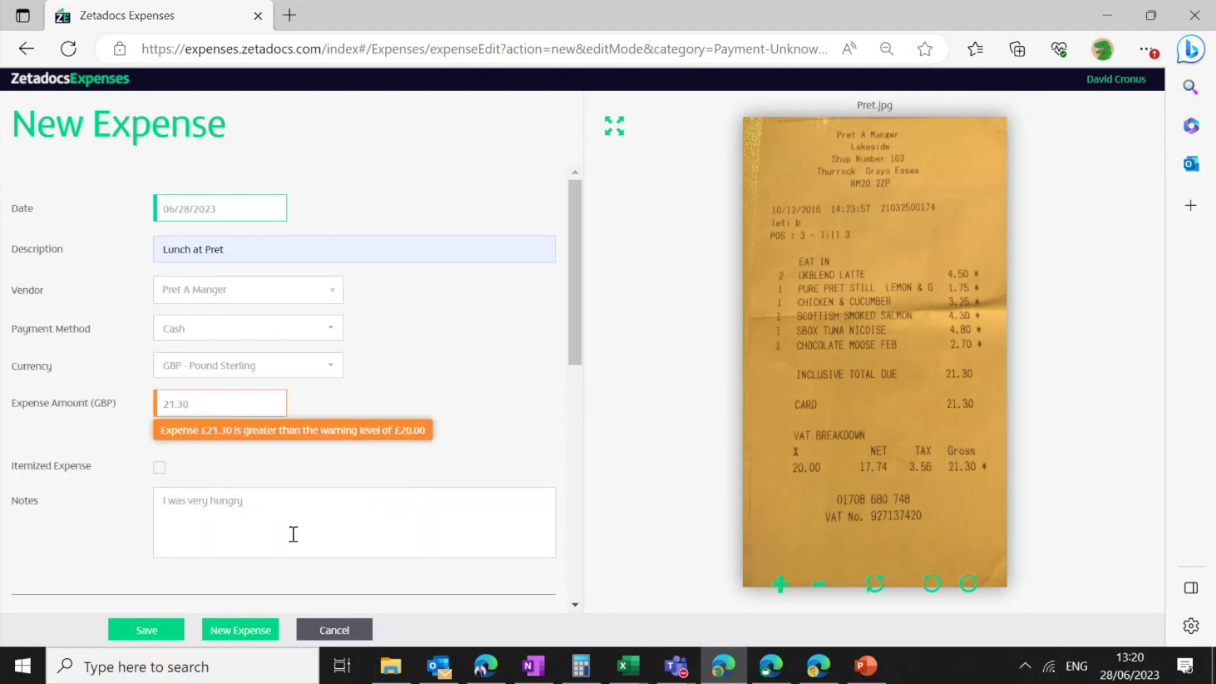
left_click(168, 630)
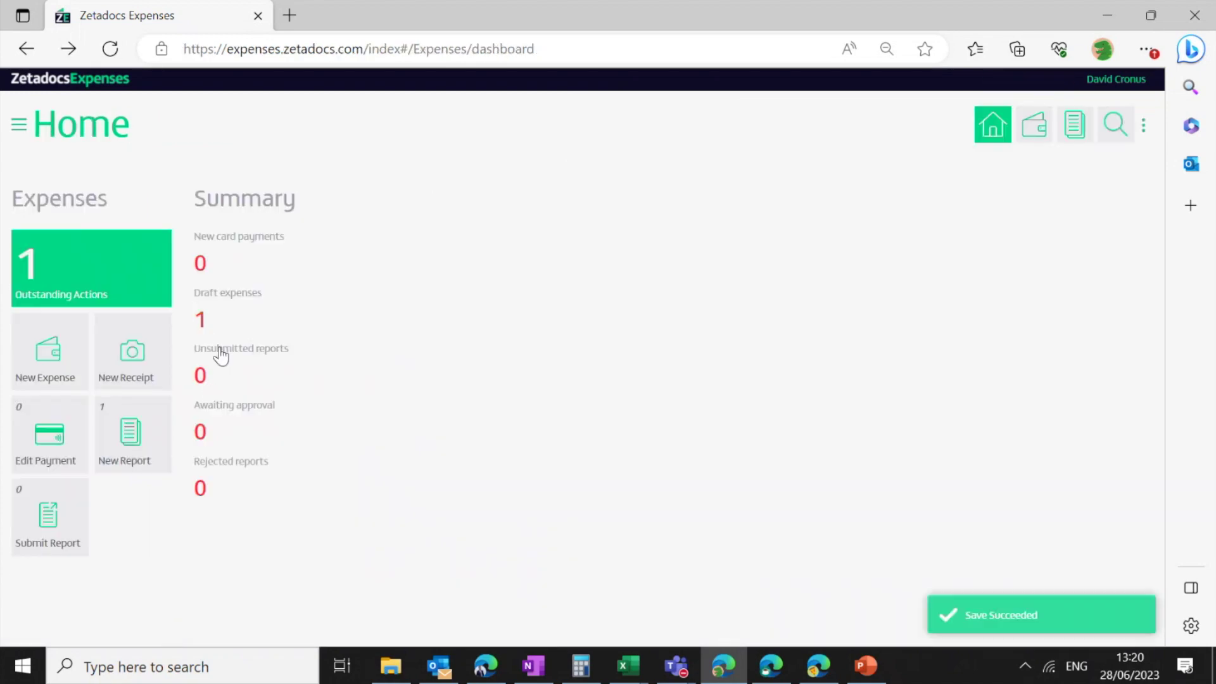
Step: Create a new mileage expense and describe it with the saved entry "Trip to client"
left_click(66, 359)
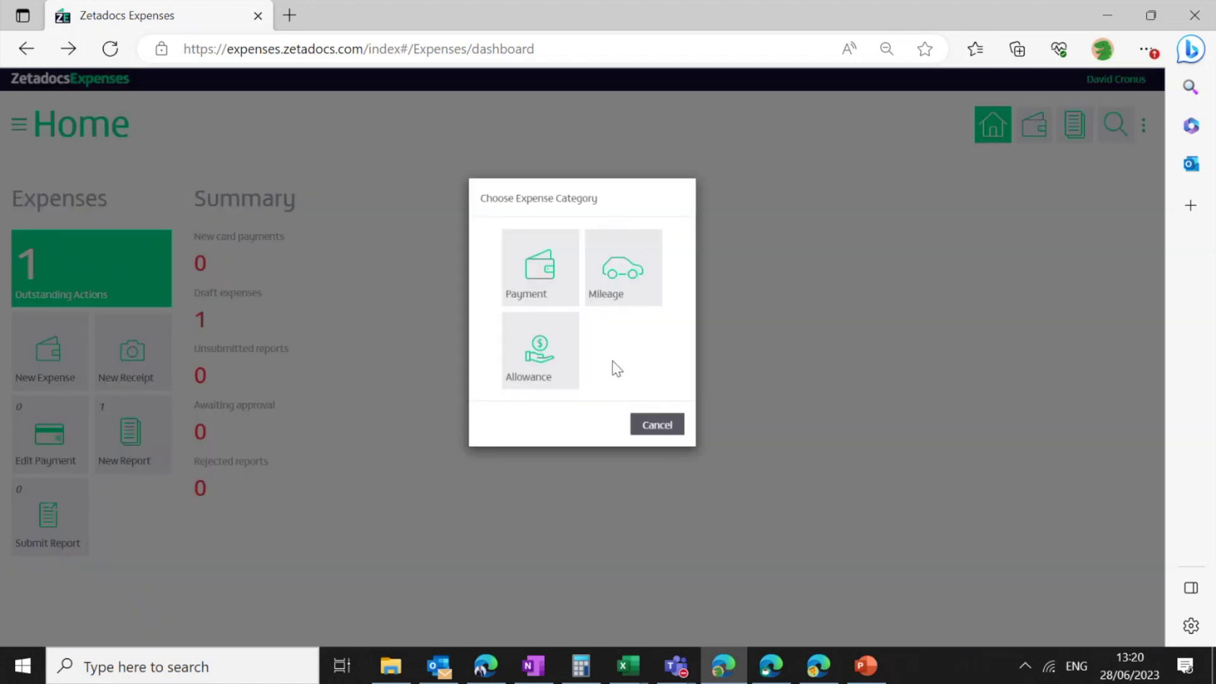
left_click(626, 298)
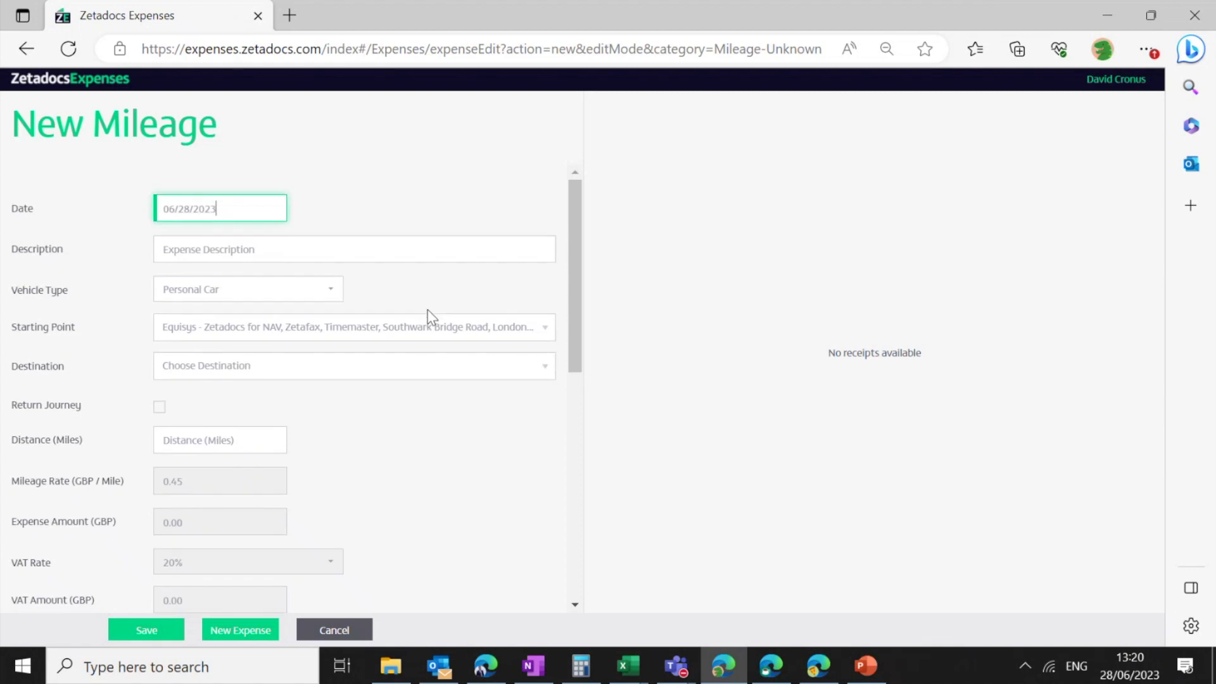
left_click(350, 244)
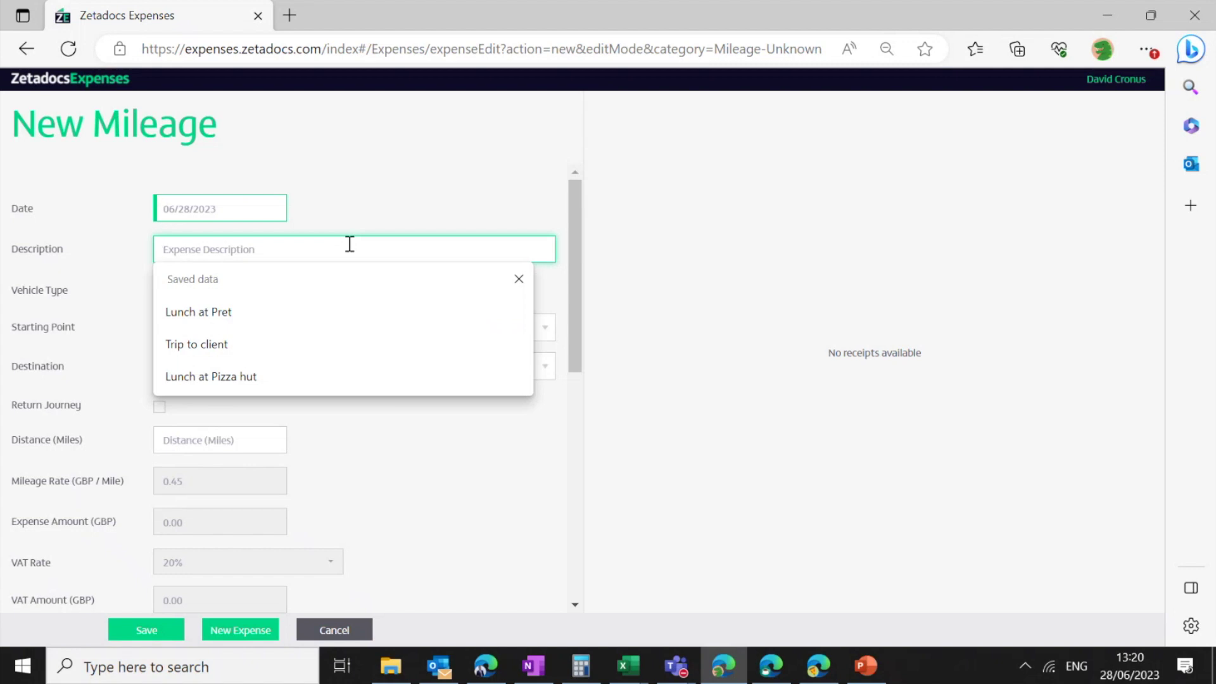
left_click(342, 344)
left_click(396, 447)
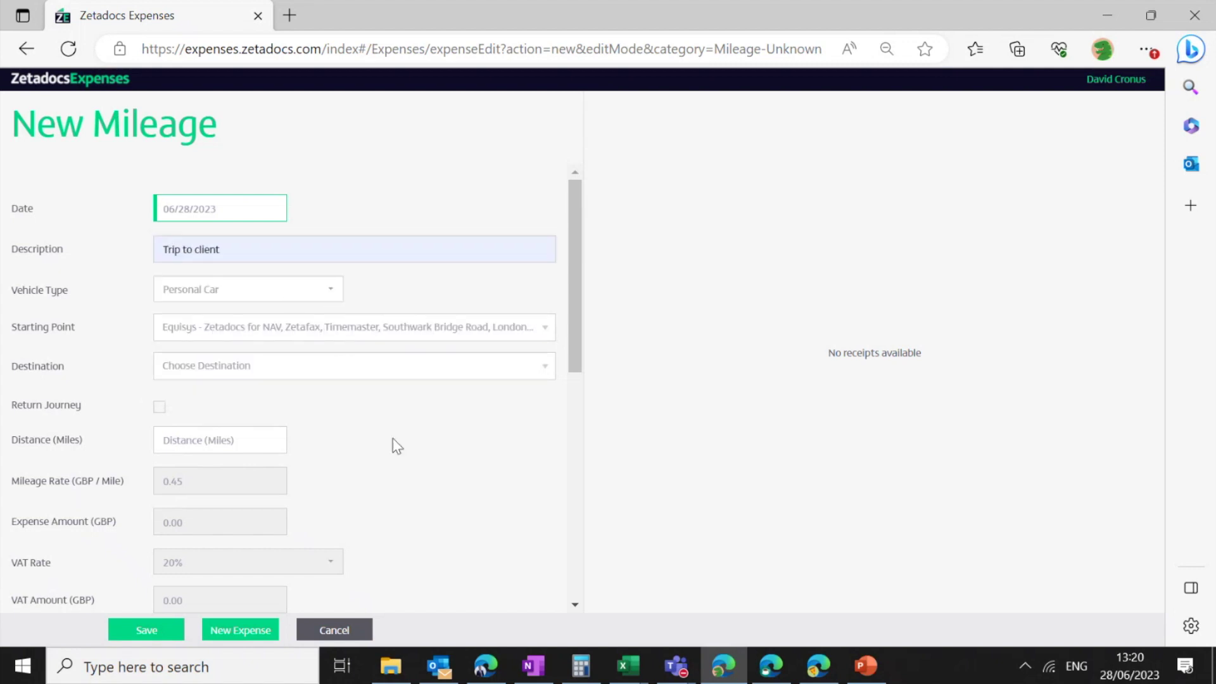
Step: Check the vehicle type options, then set the destination to the suggested Bristol location and mark the trip as a return journey
left_click(285, 290)
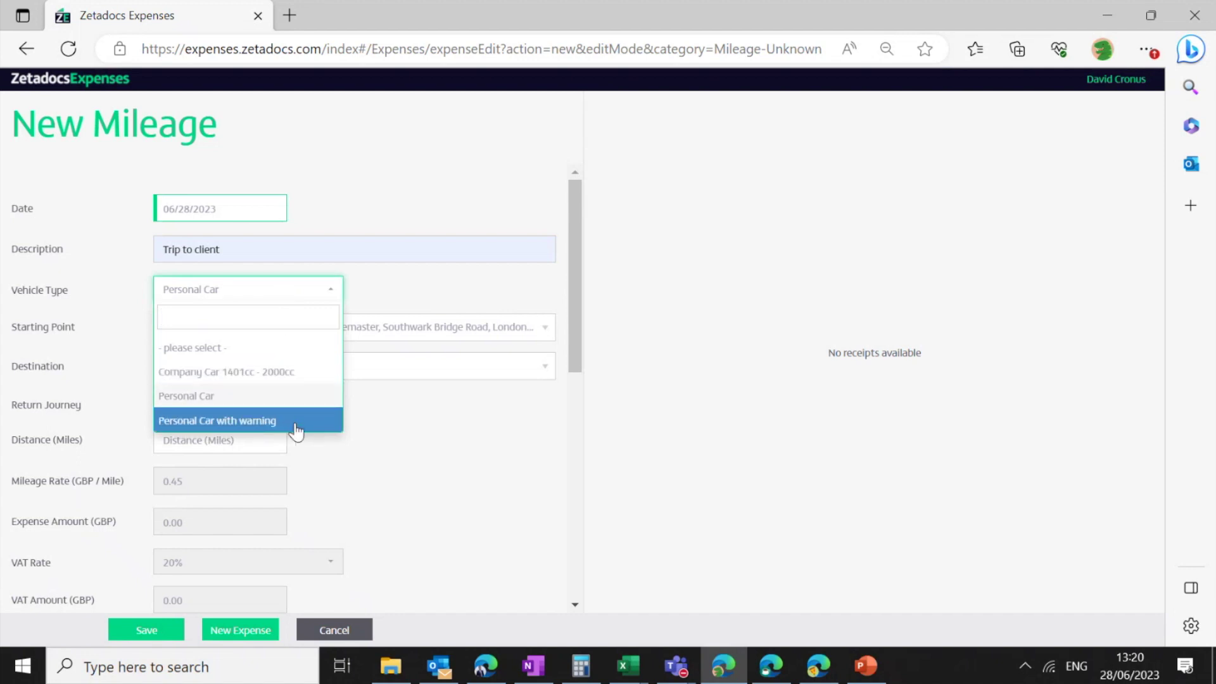
left_click(411, 436)
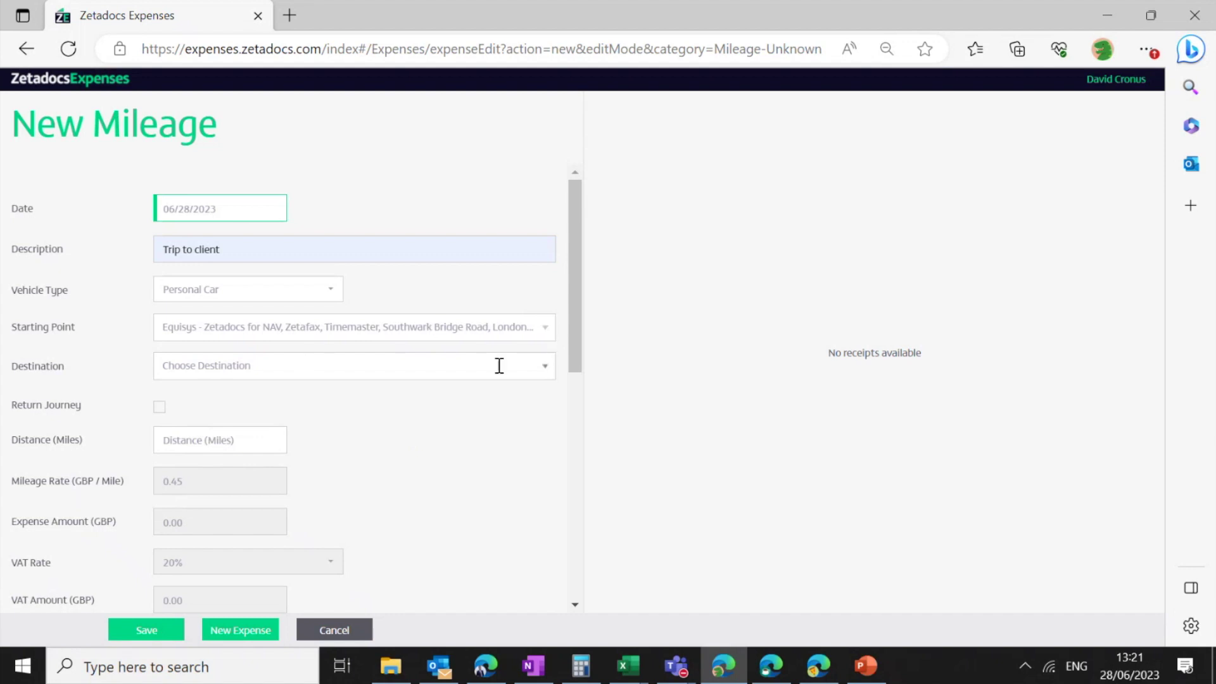
left_click(536, 367)
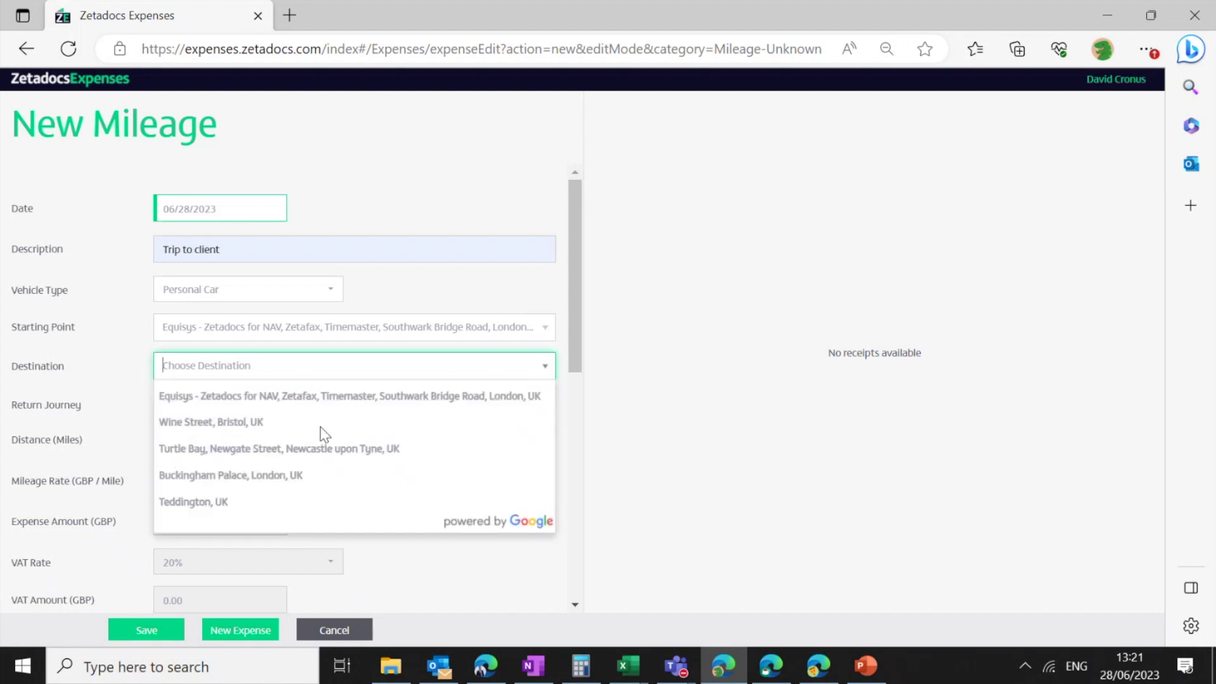
left_click(261, 426)
scroll(412, 428, "down", 1)
left_click(160, 330)
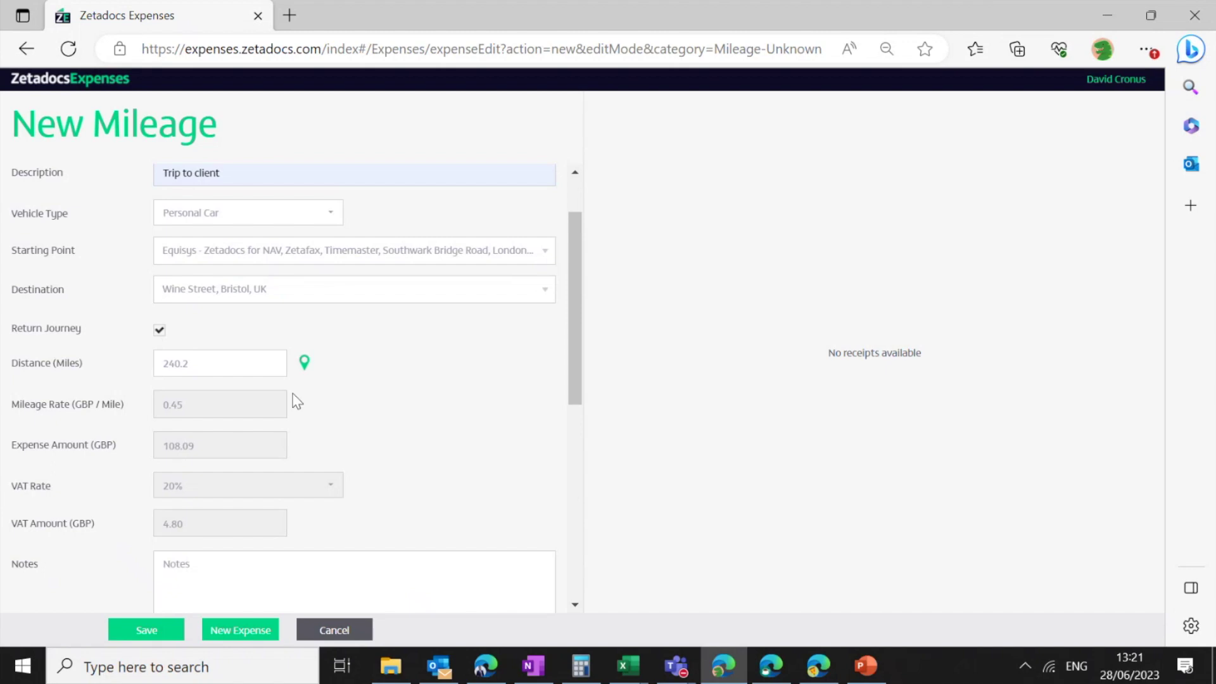
Step: Show the trip's route on the map and set the distance to 300 miles
left_click(305, 362)
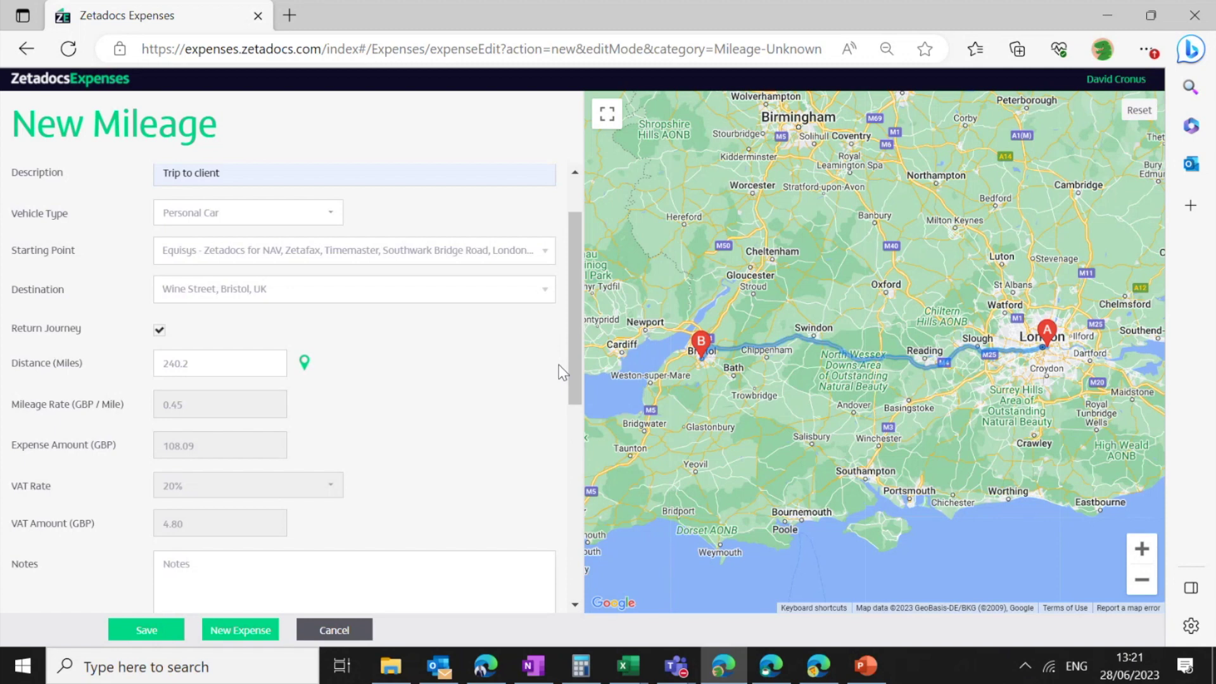
left_click(272, 360)
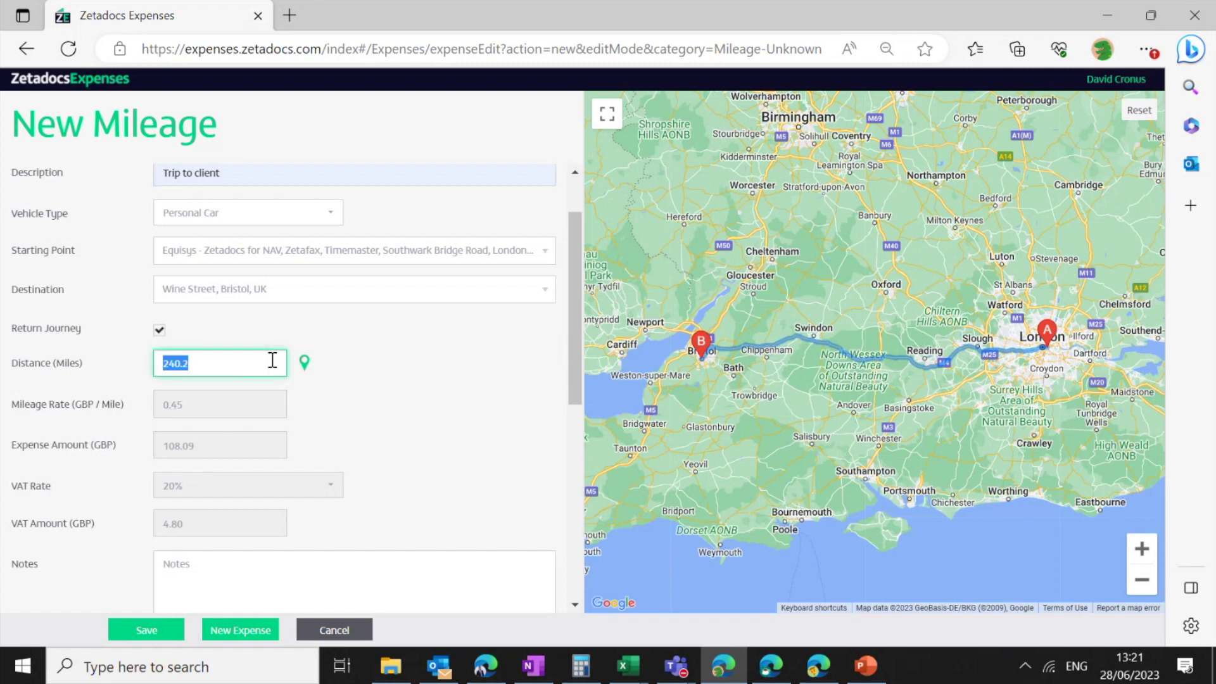
type("300")
left_click(399, 394)
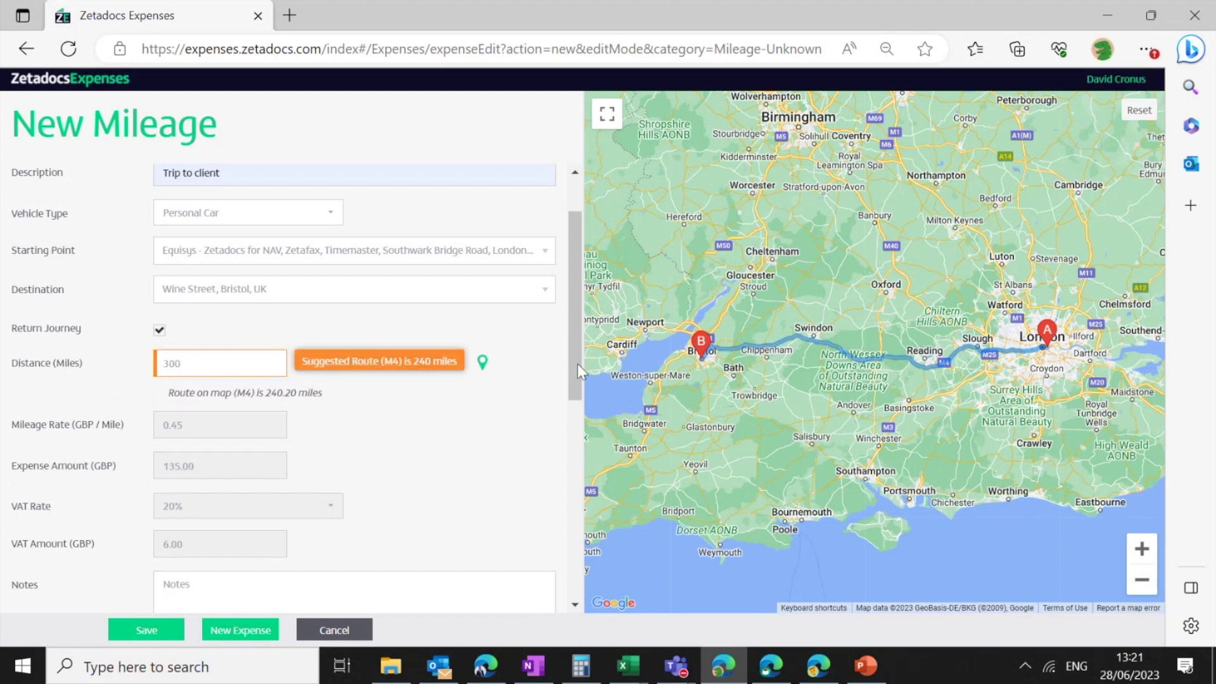
Step: Reroute the Bristol trip on the map to pass south through the Winchester area and enter the note "Diversion"
left_click_drag(881, 360, 879, 419)
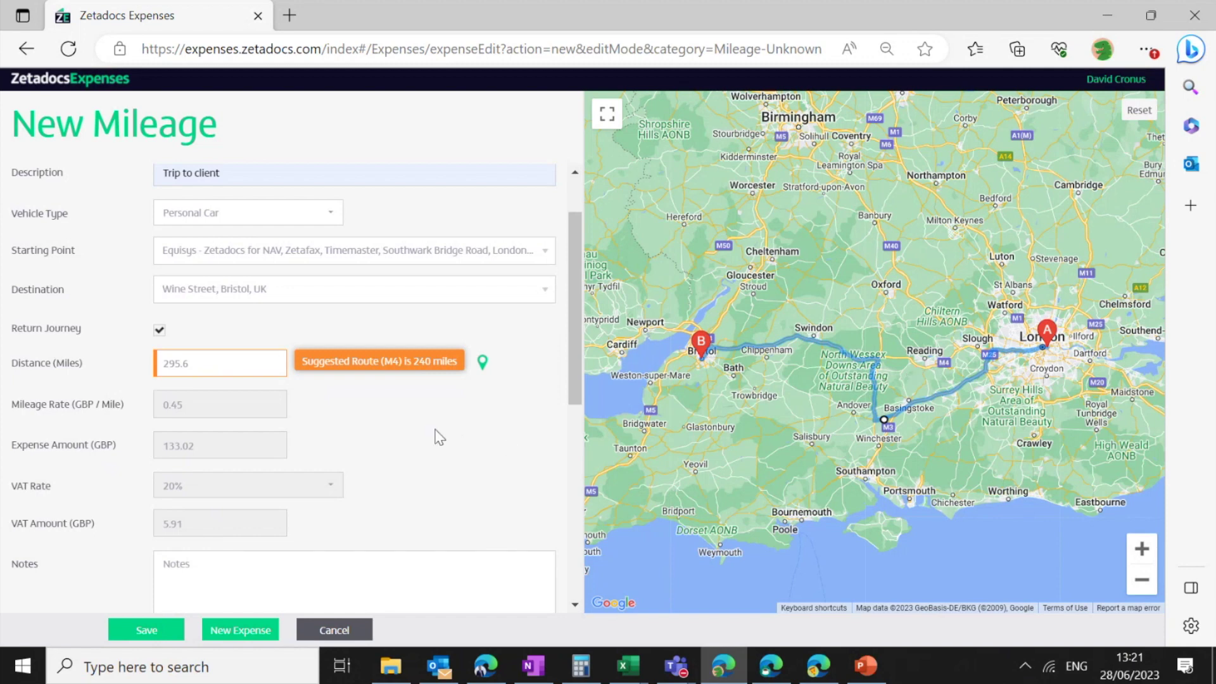
scroll(434, 437, "down", 1)
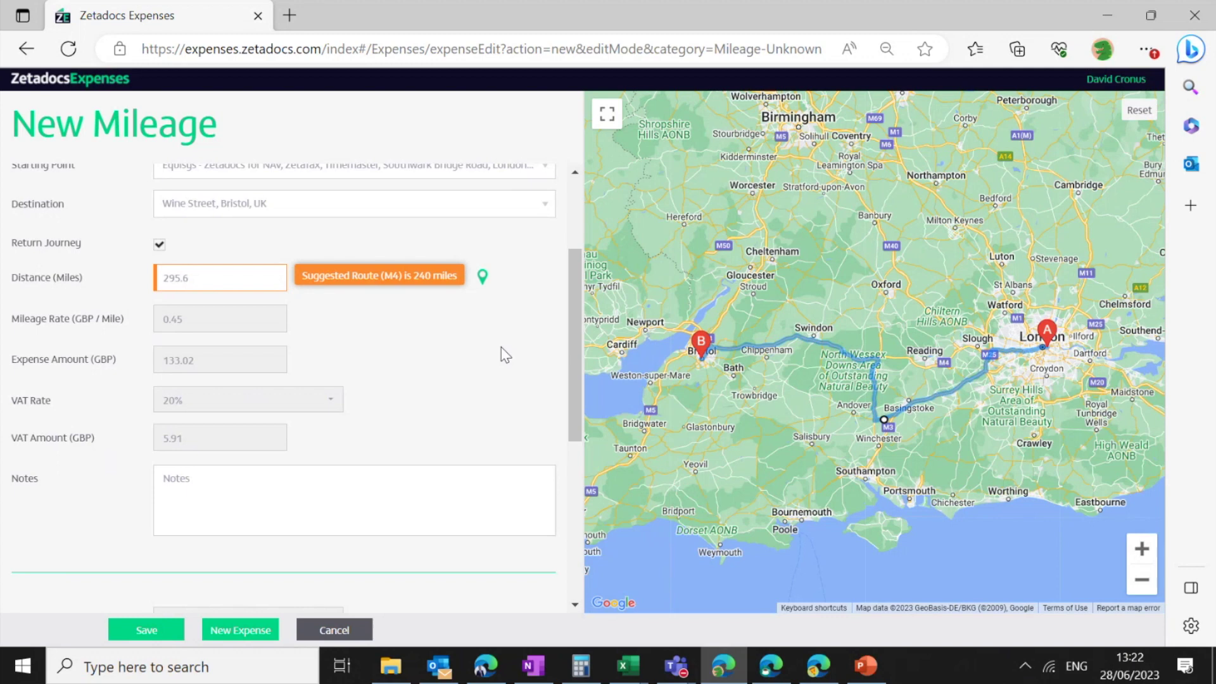
key("Tab")
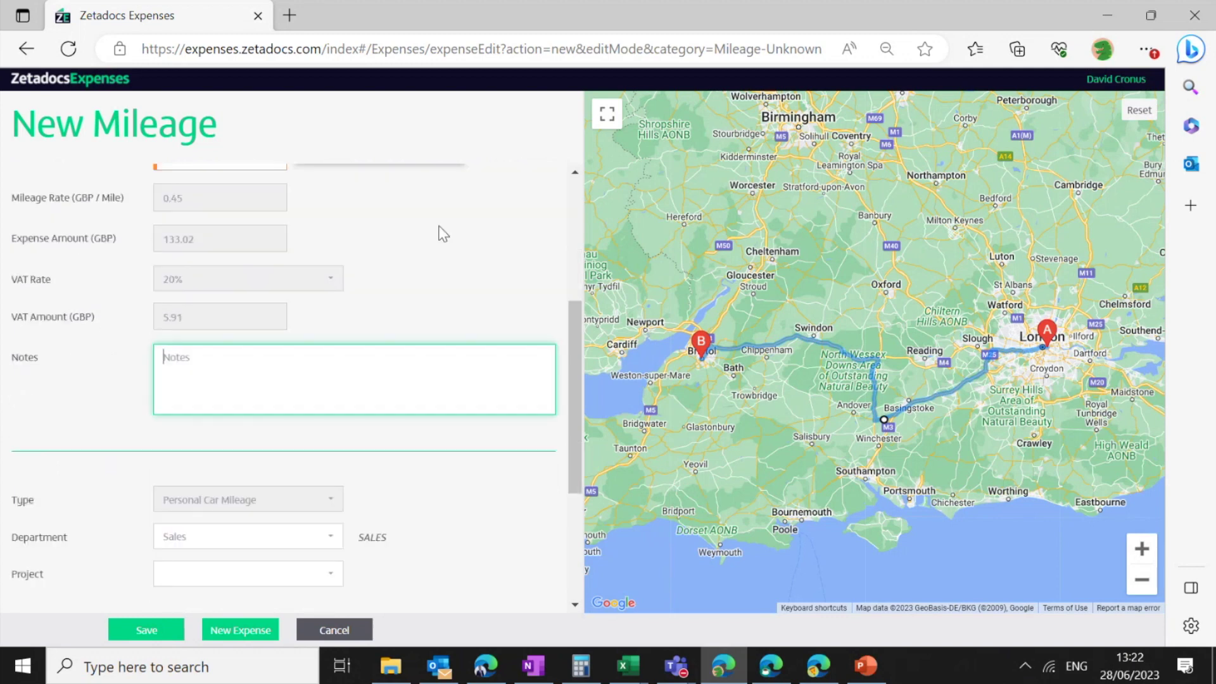
type("Diversion")
scroll(467, 483, "down", 3)
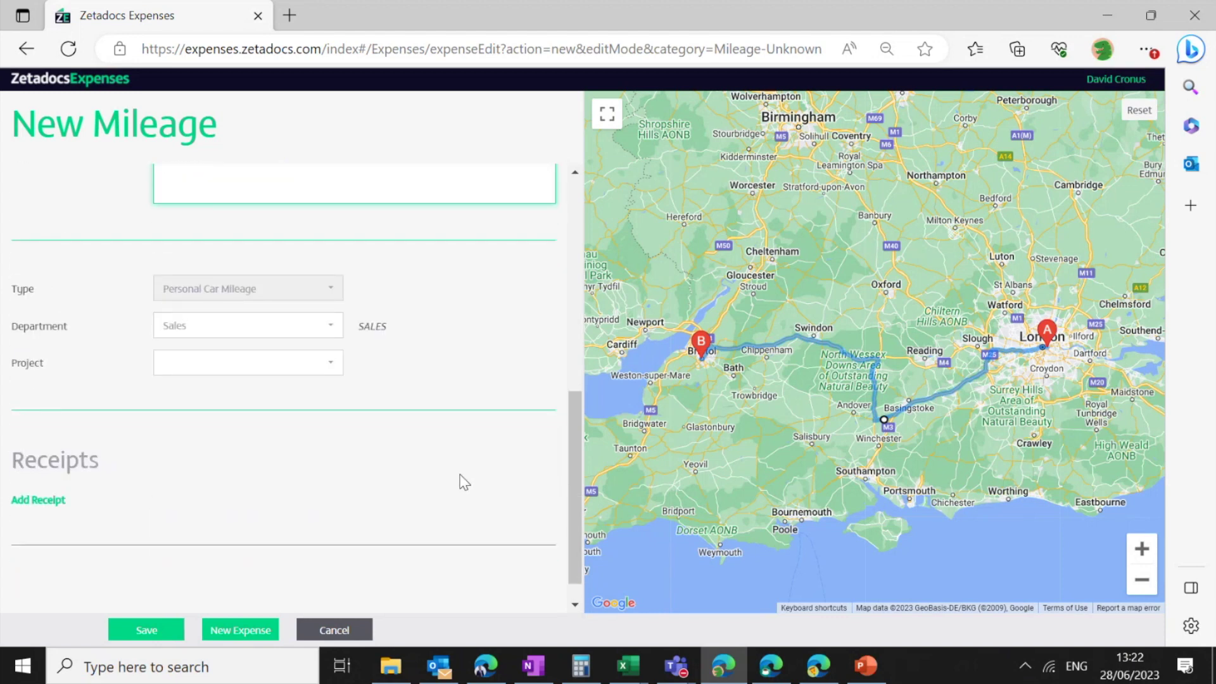
Step: Check the department field and the filled-in mileage details, then discard the new mileage expense
left_click(309, 331)
left_click(467, 335)
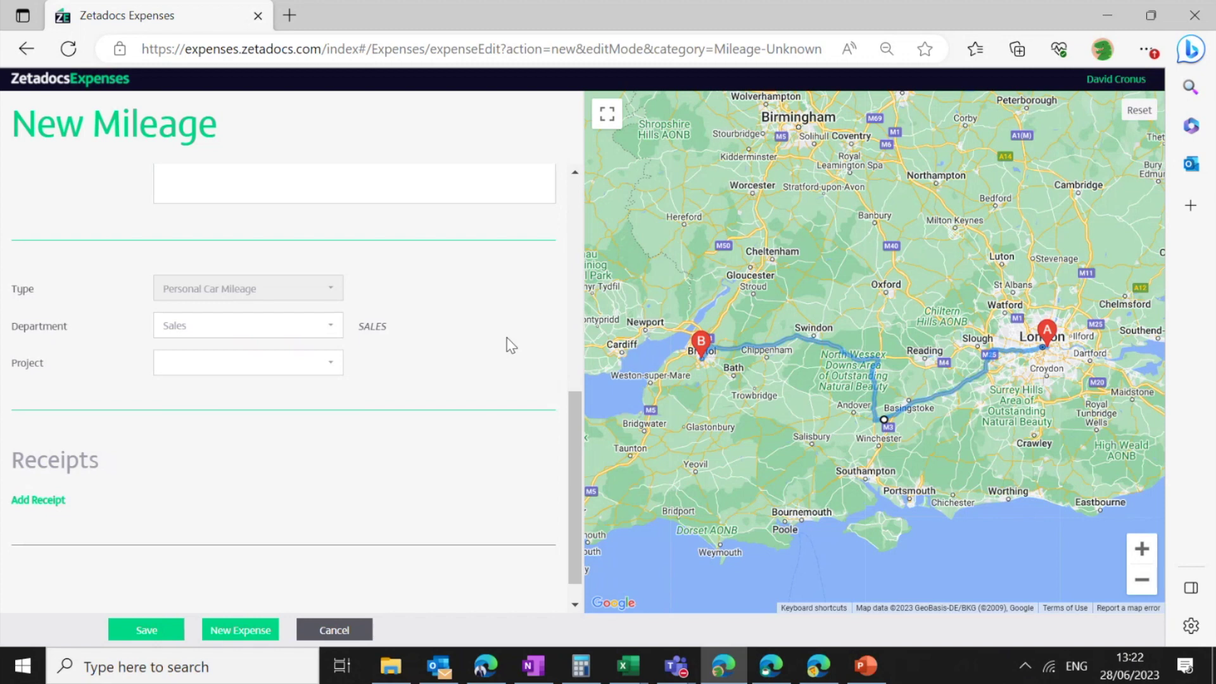
scroll(426, 482, "down", 1)
scroll(431, 490, "up", 5)
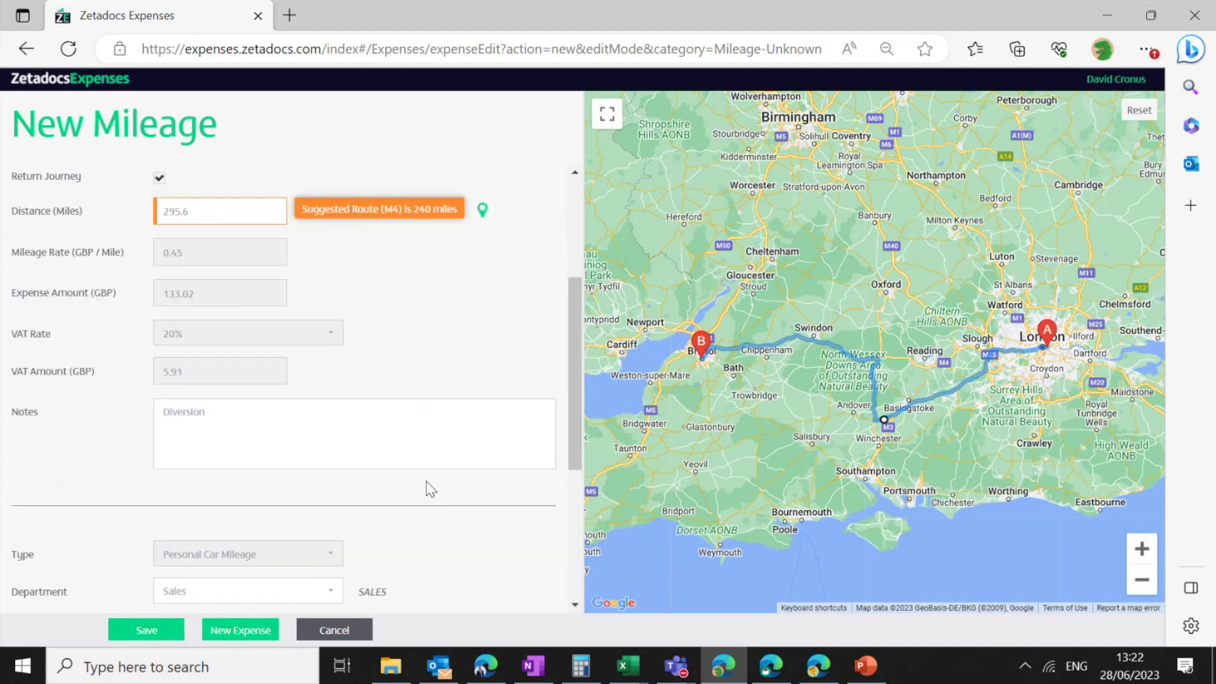
left_click(360, 631)
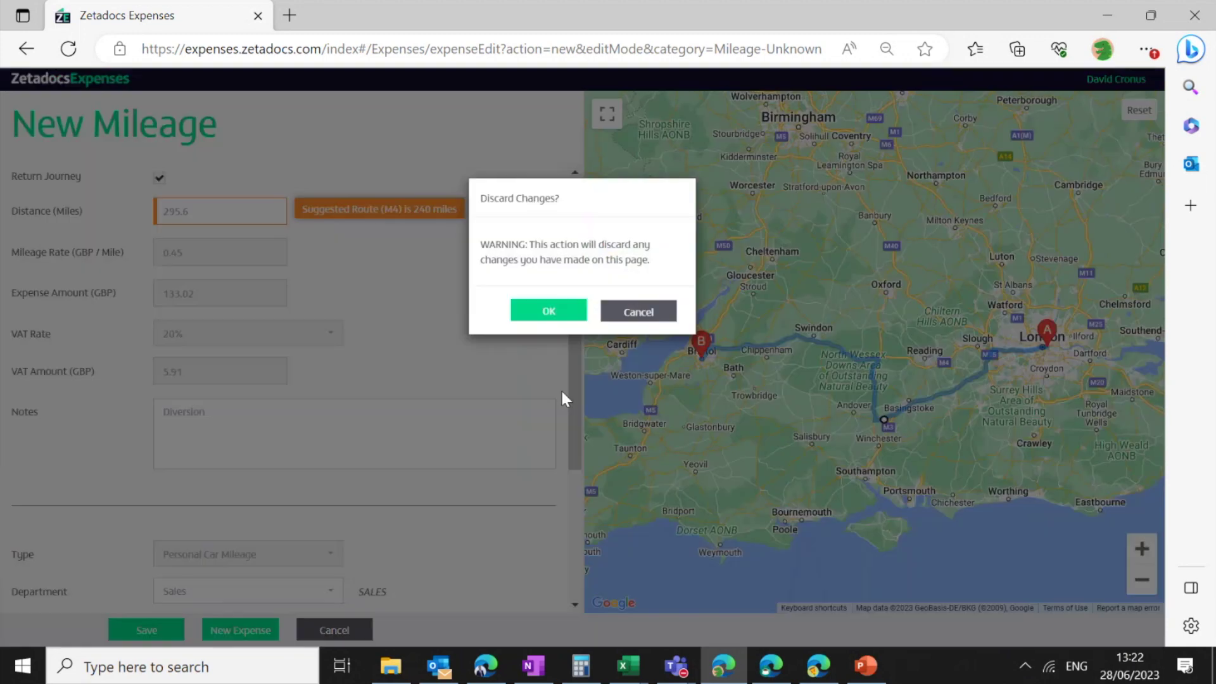
left_click(549, 312)
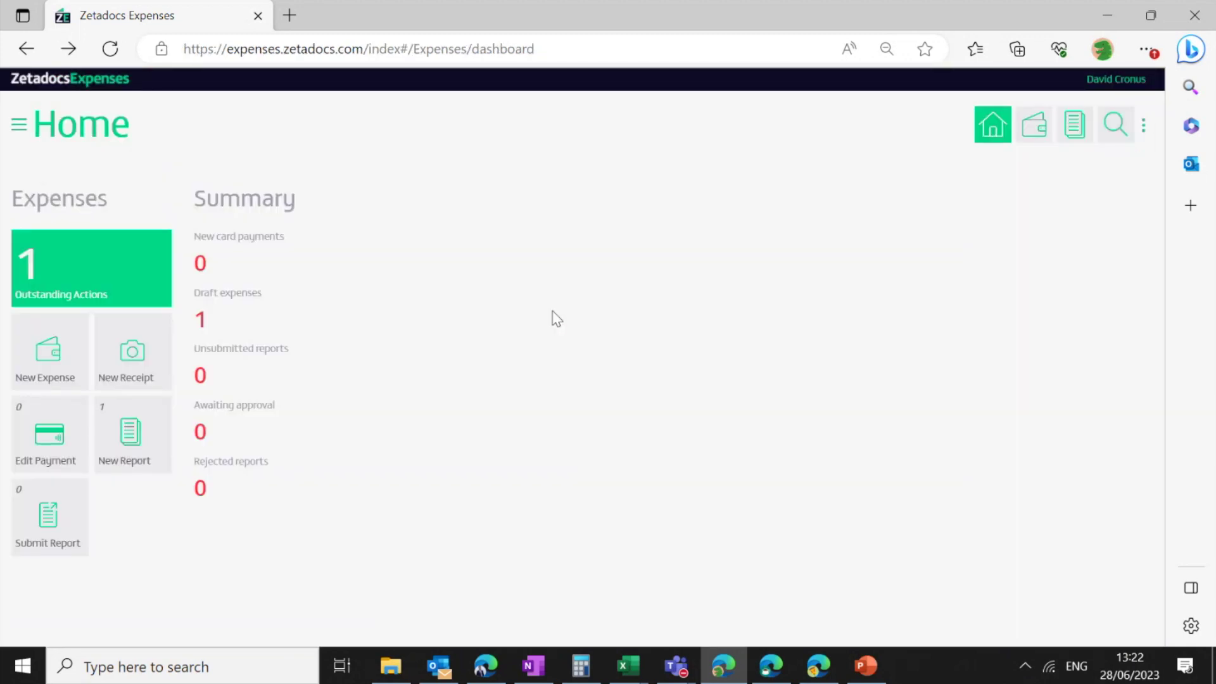
Step: Create a new expense report for June 2023 and add only the Pret A Manger lunch expense, leaving out the Pizza Hut one
left_click(139, 444)
left_click(537, 275)
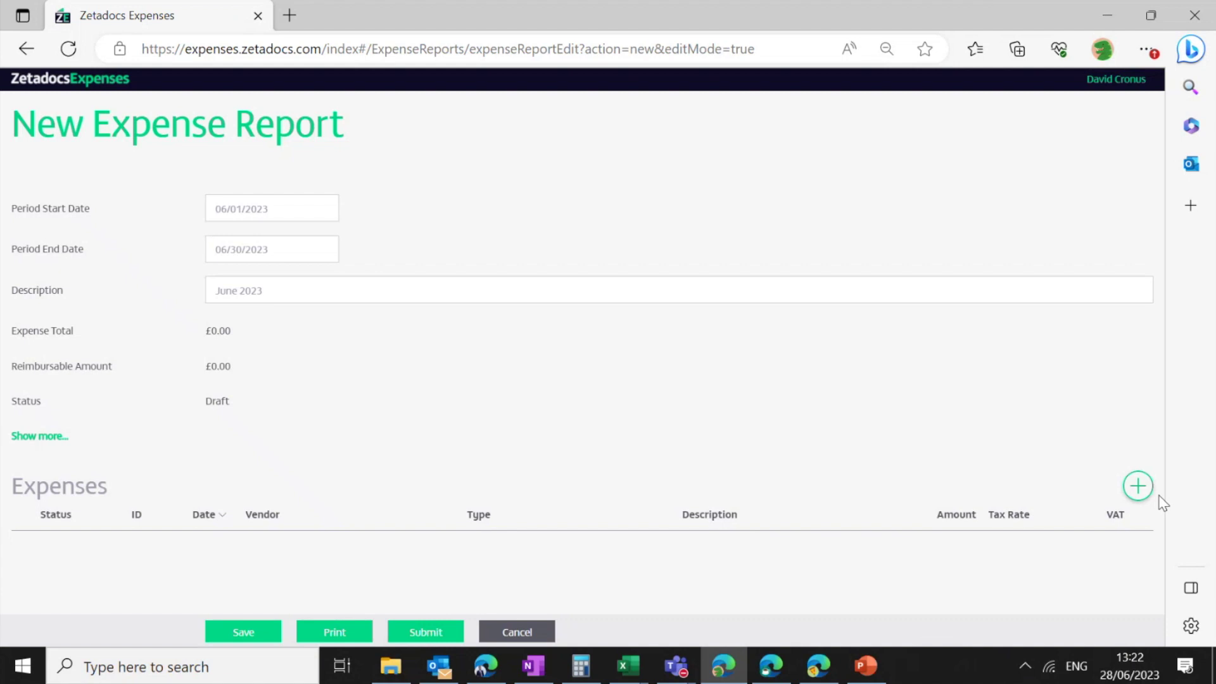
left_click(1137, 491)
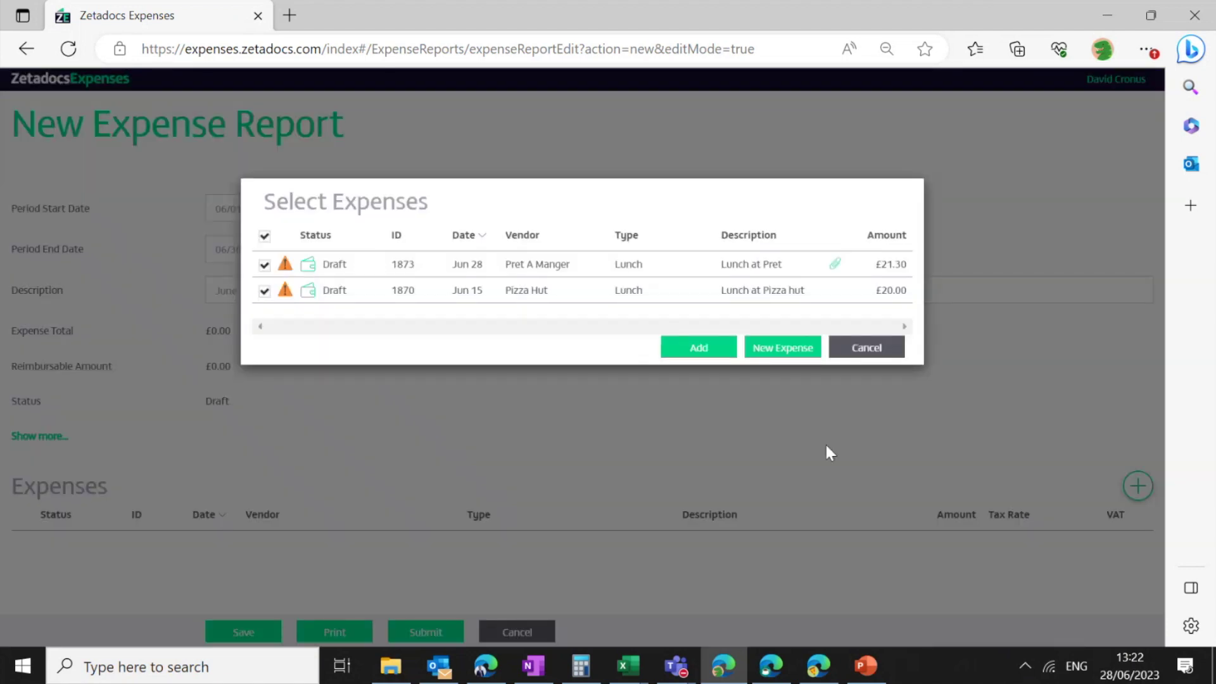
left_click(264, 293)
left_click(694, 350)
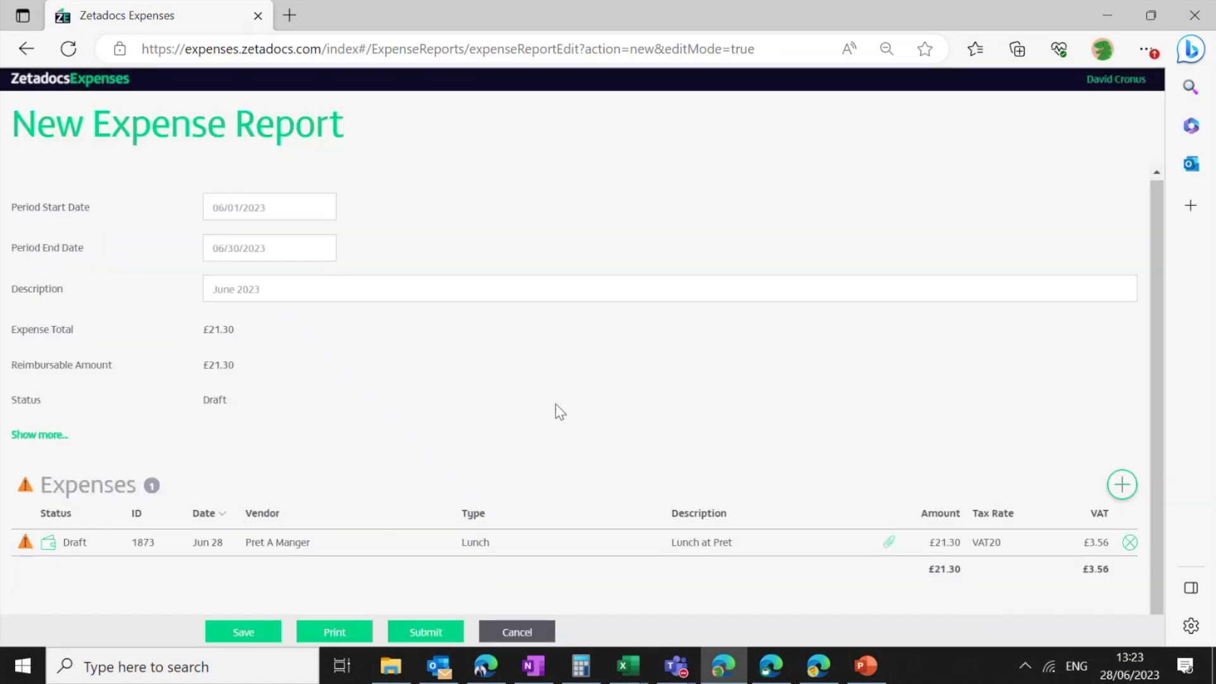
Step: Submit the expense report for approval despite its warnings, checking the approver and processor choices first, and return to the home page
left_click(437, 632)
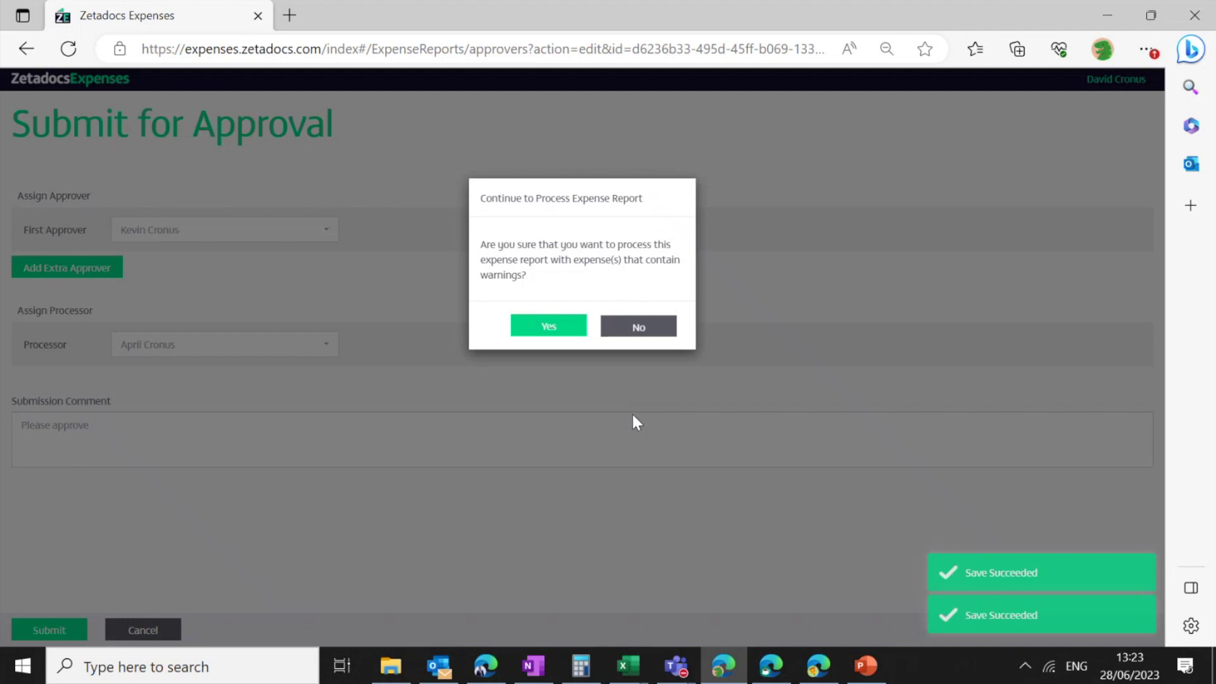
left_click(547, 327)
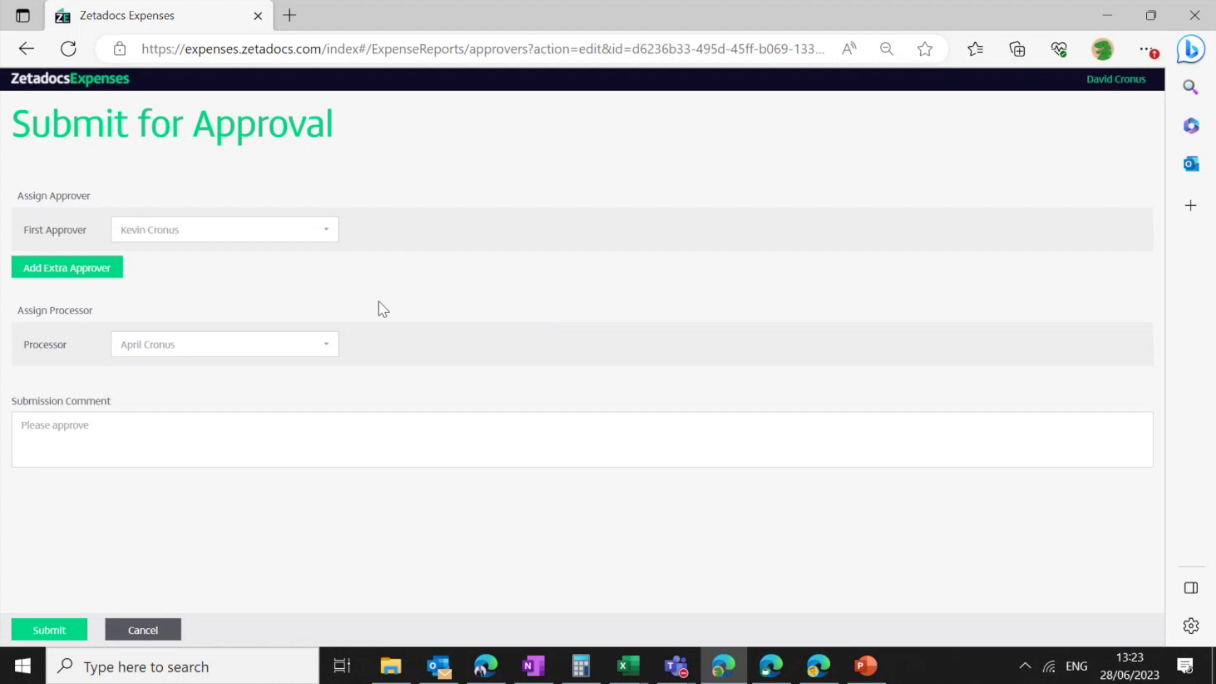
left_click(296, 228)
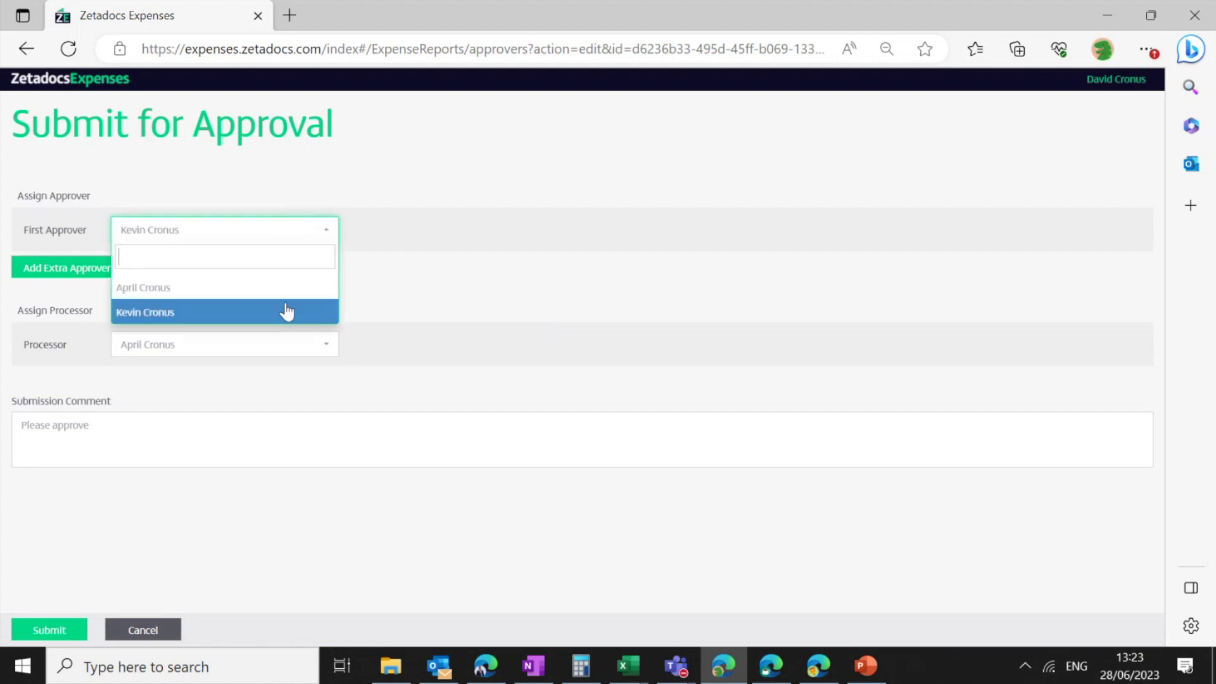
left_click(400, 300)
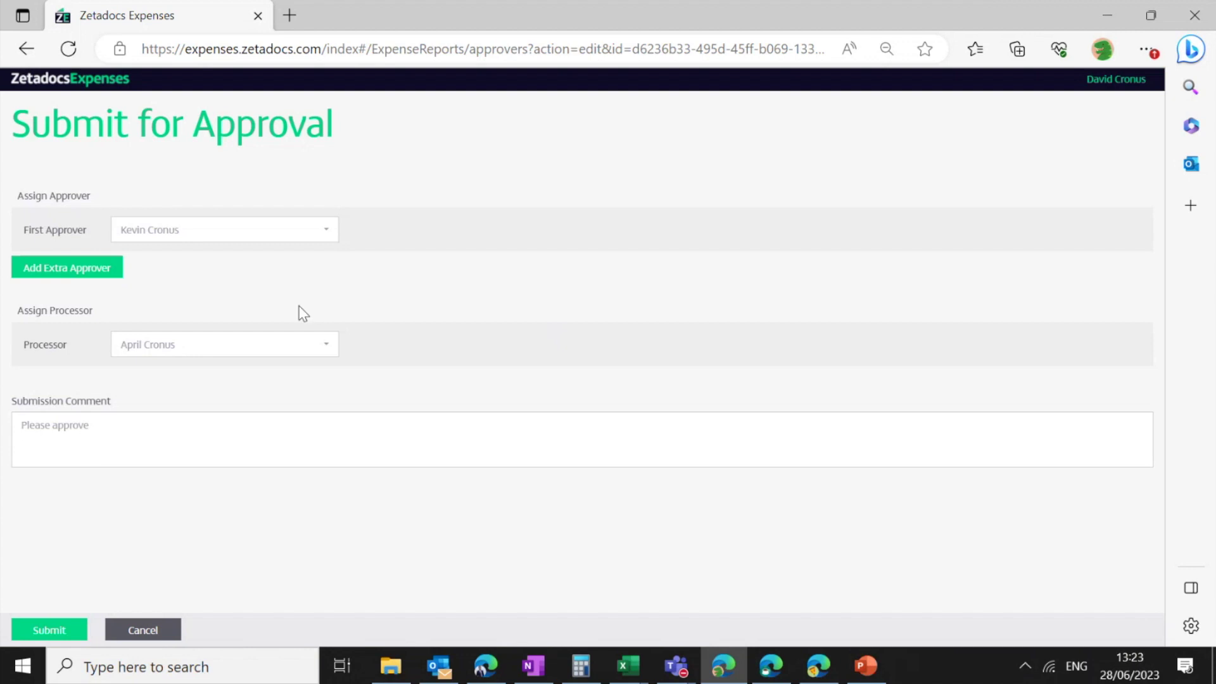
left_click(290, 344)
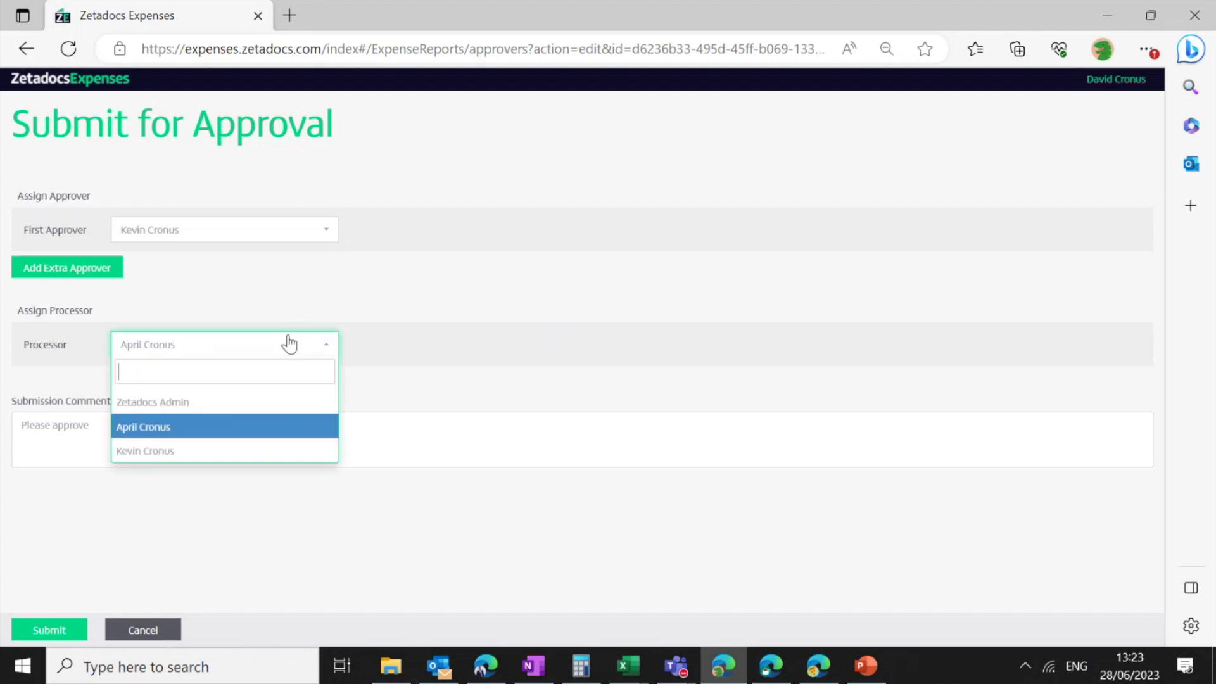
left_click(397, 406)
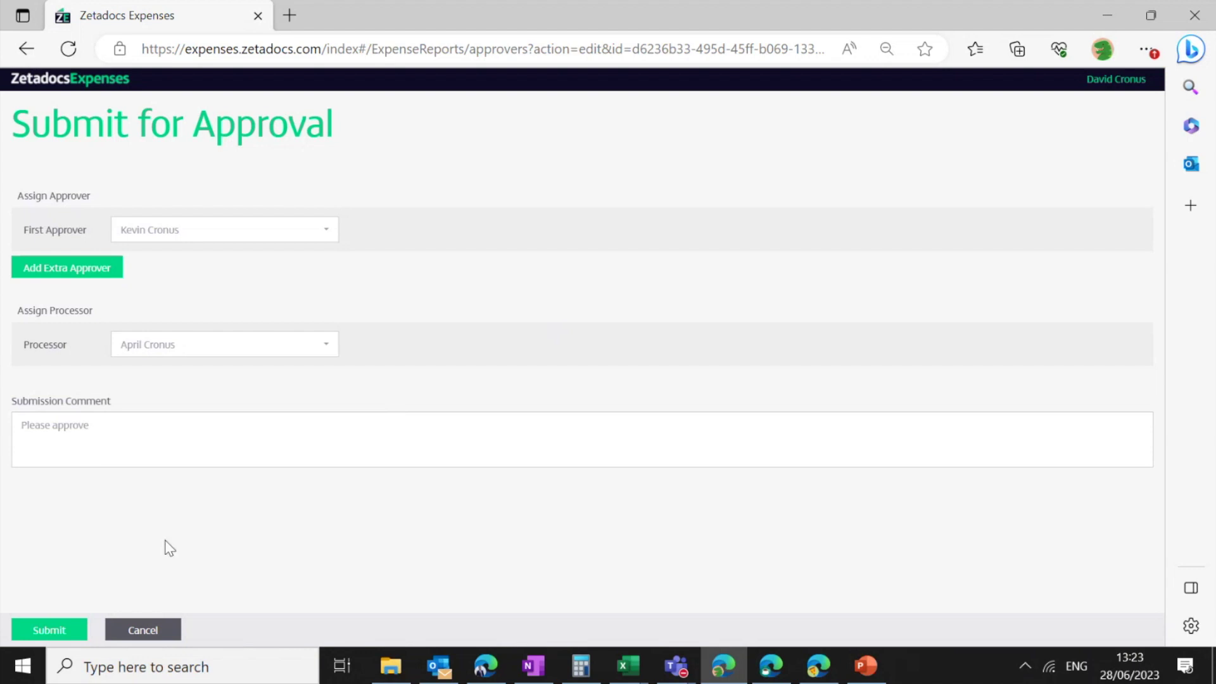
left_click(66, 630)
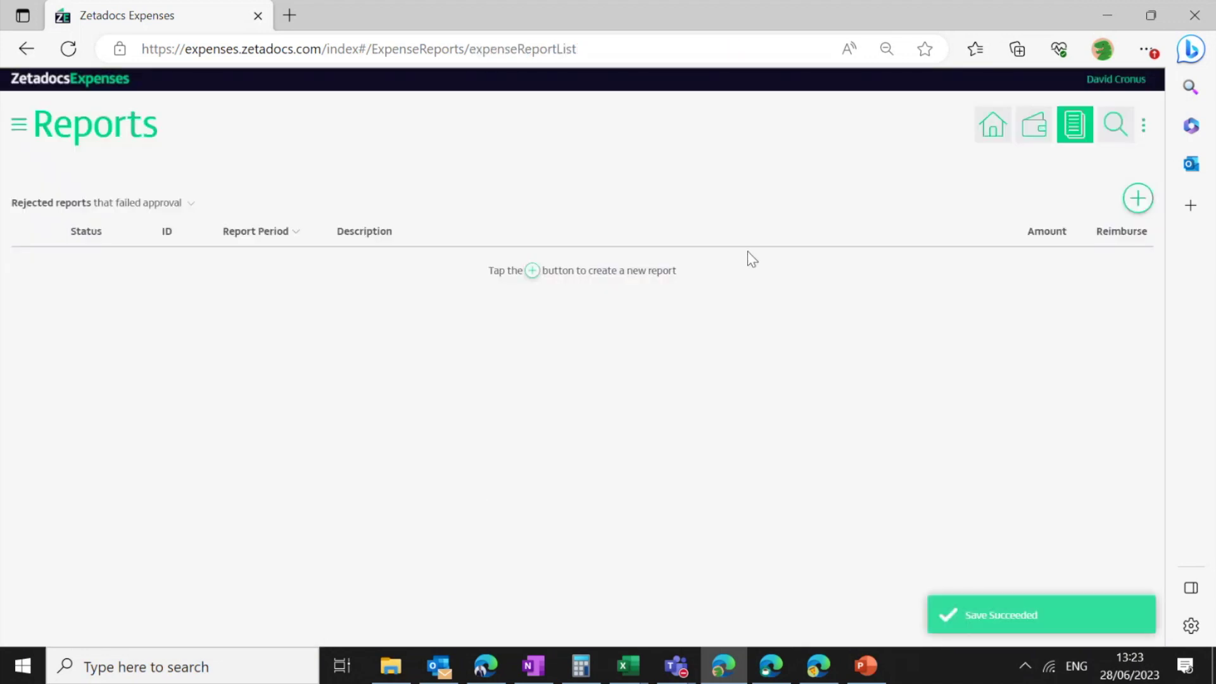
left_click(976, 135)
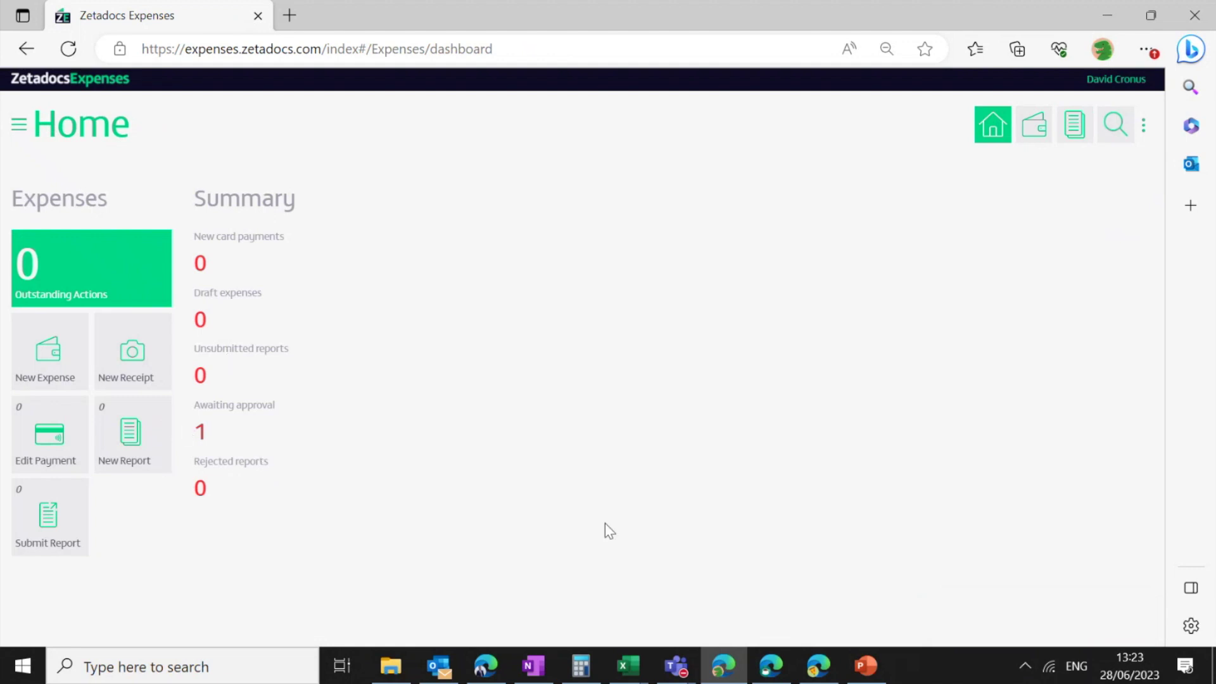
Step: Switch to the approver's Outlook inbox, open the newest Zetadocs approval request and follow its link to view the approval
left_click(774, 674)
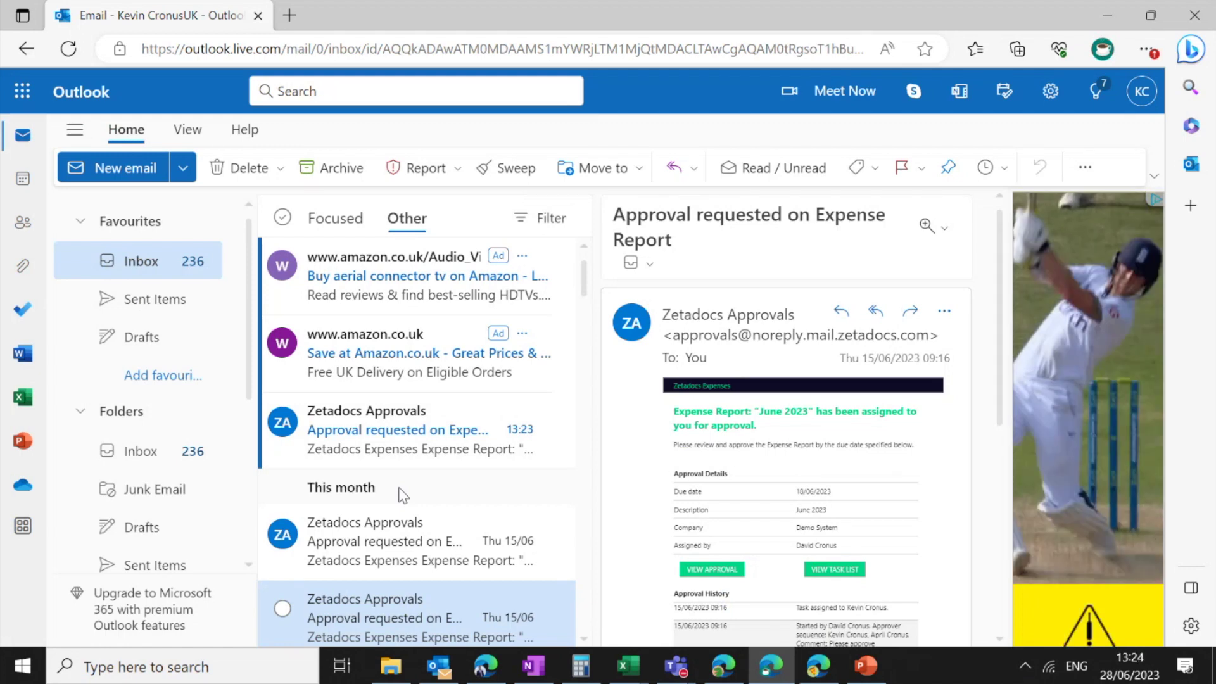
left_click(383, 445)
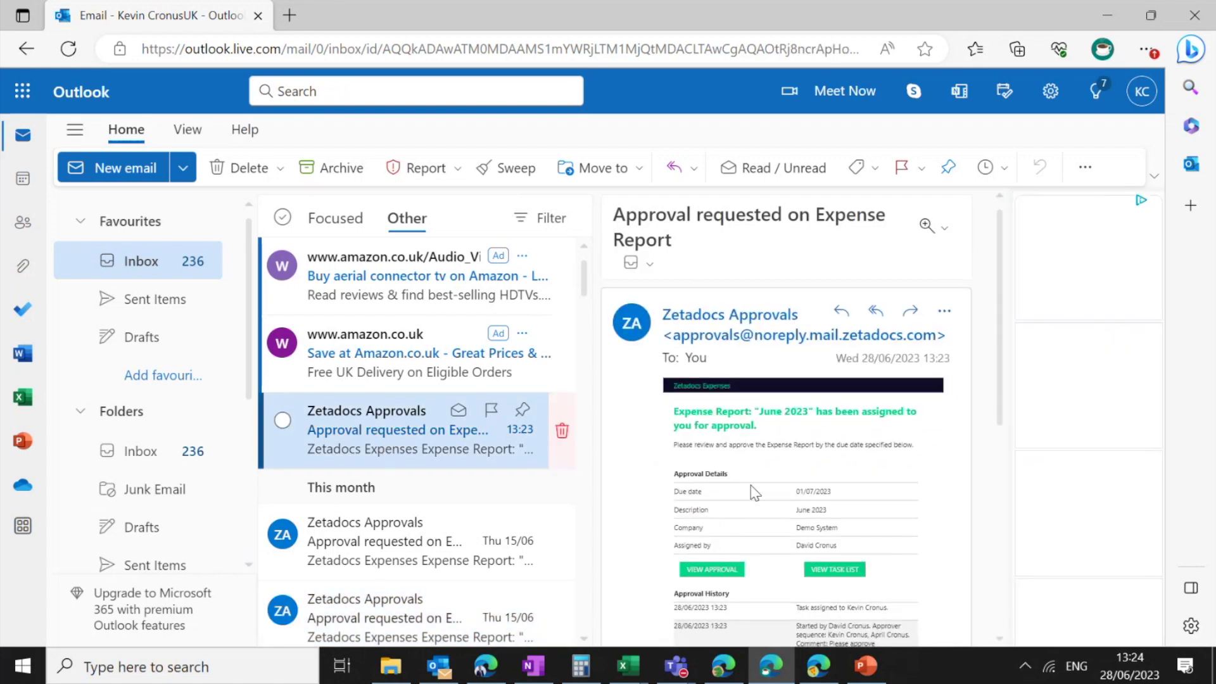
scroll(856, 507, "down", 3)
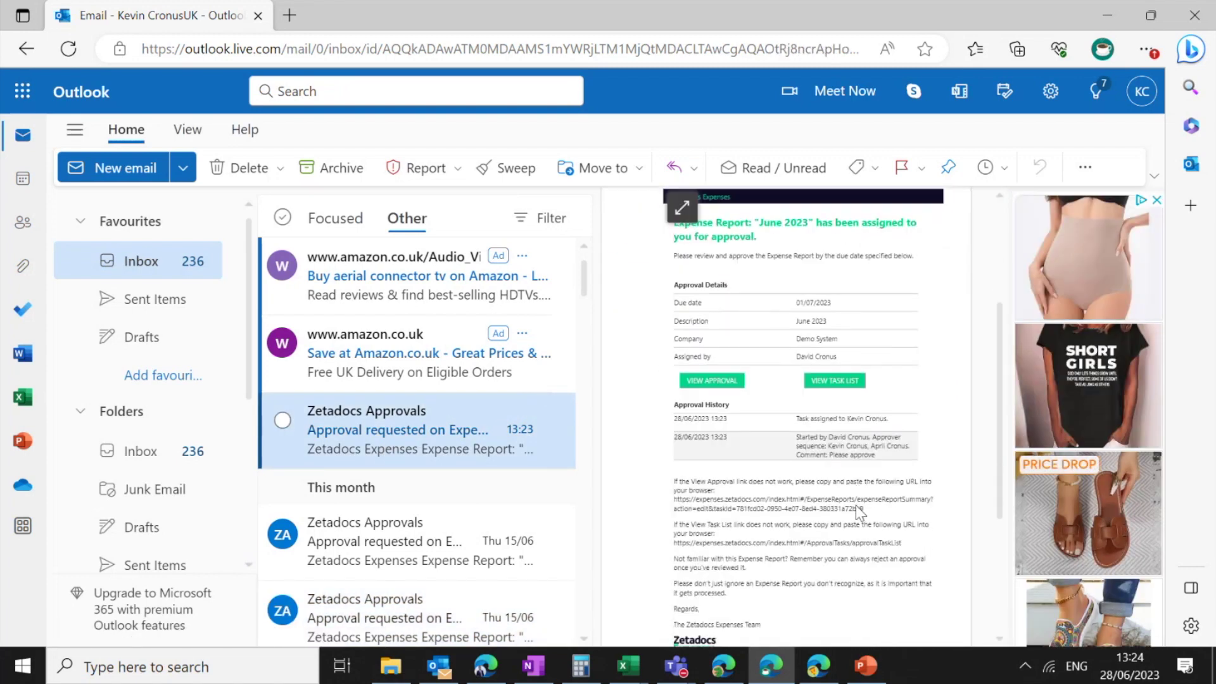
left_click(720, 387)
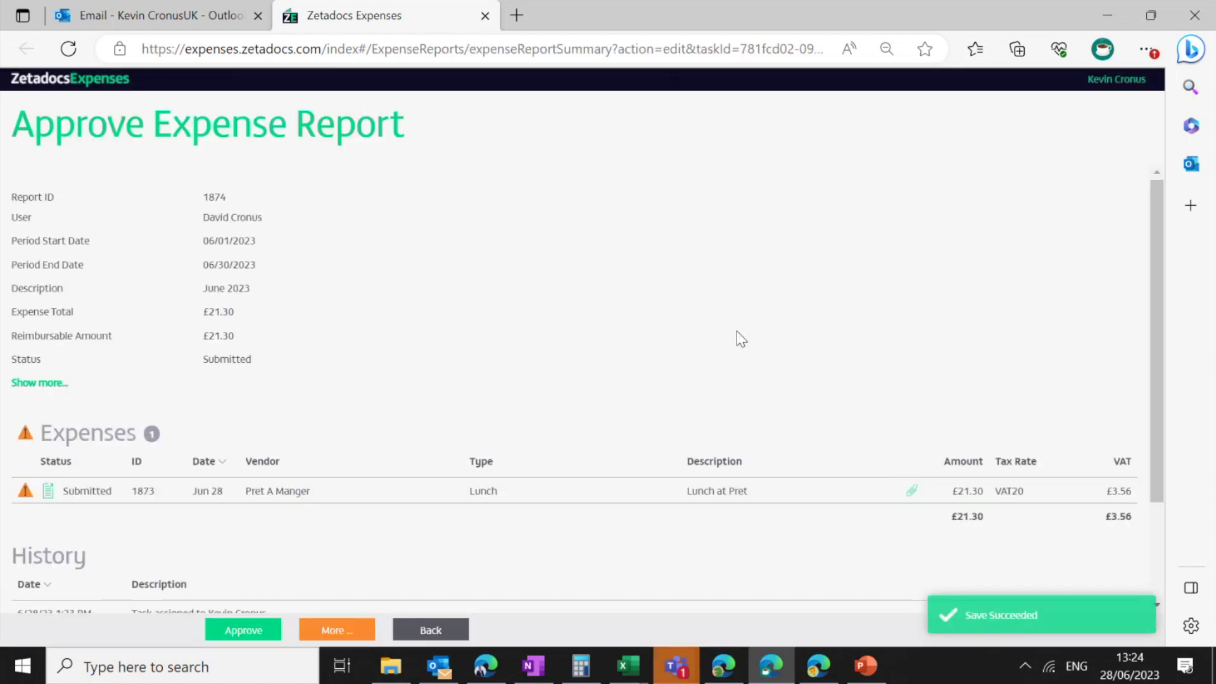
Step: Review the submitted report's history, then examine the details and receipt of its Pret A Manger lunch expense
scroll(736, 332, "down", 2)
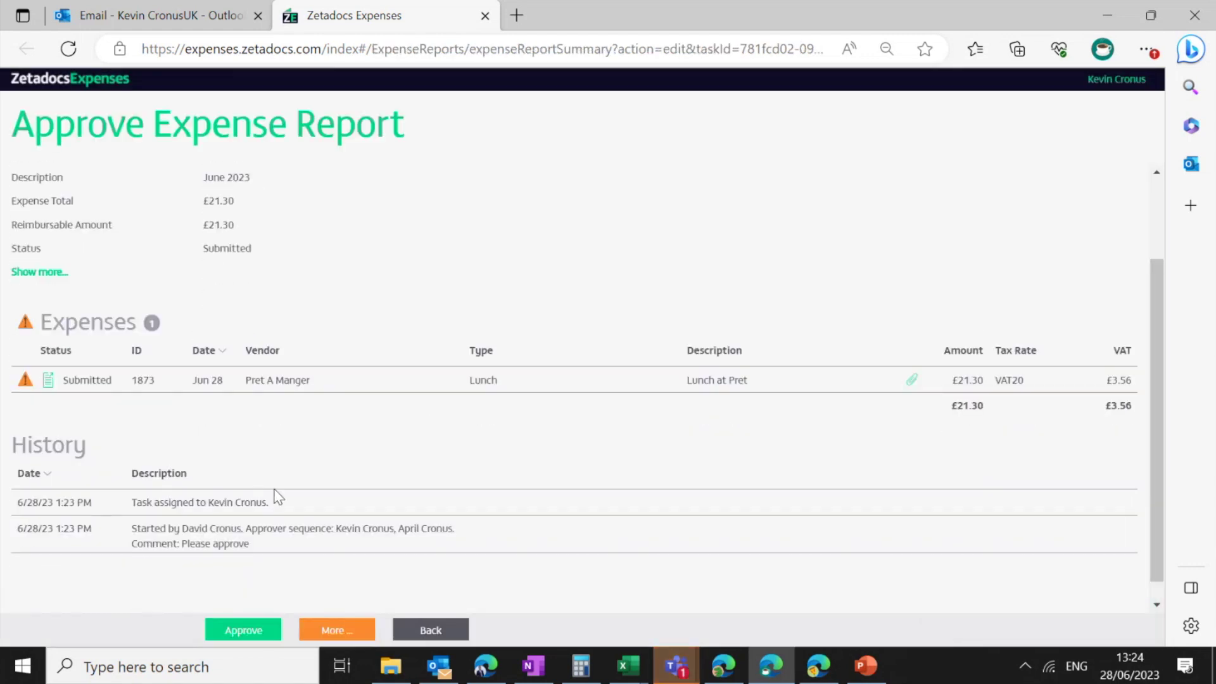
scroll(347, 516, "up", 2)
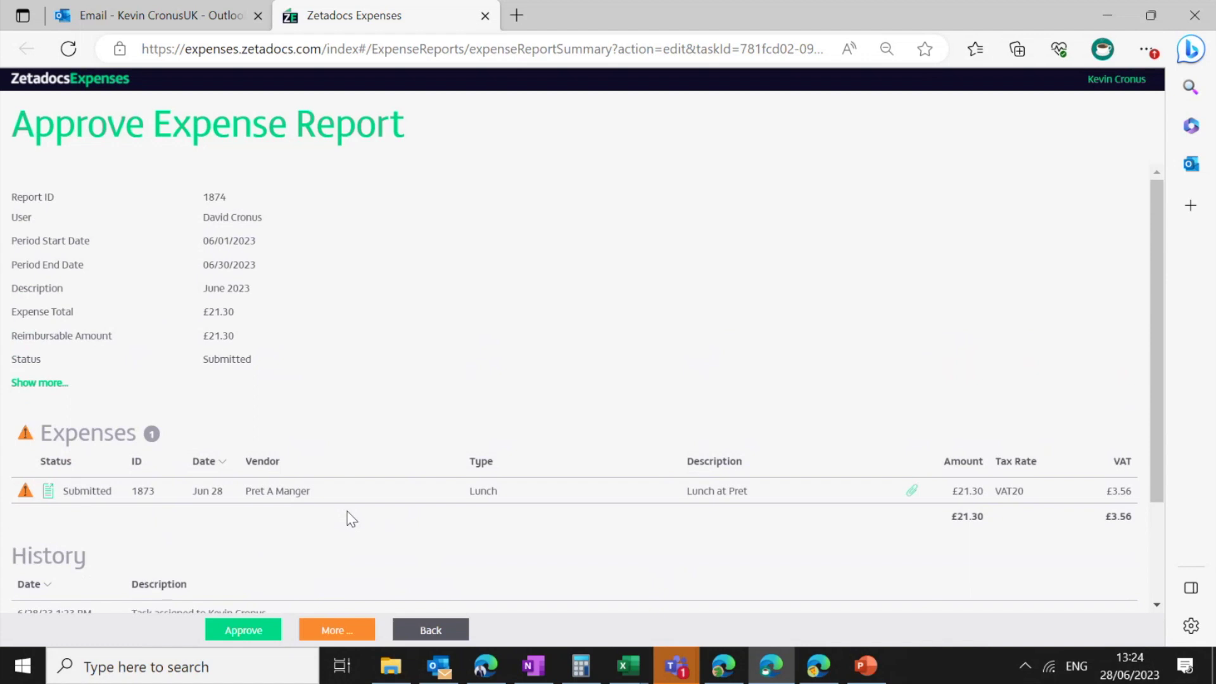
left_click(265, 491)
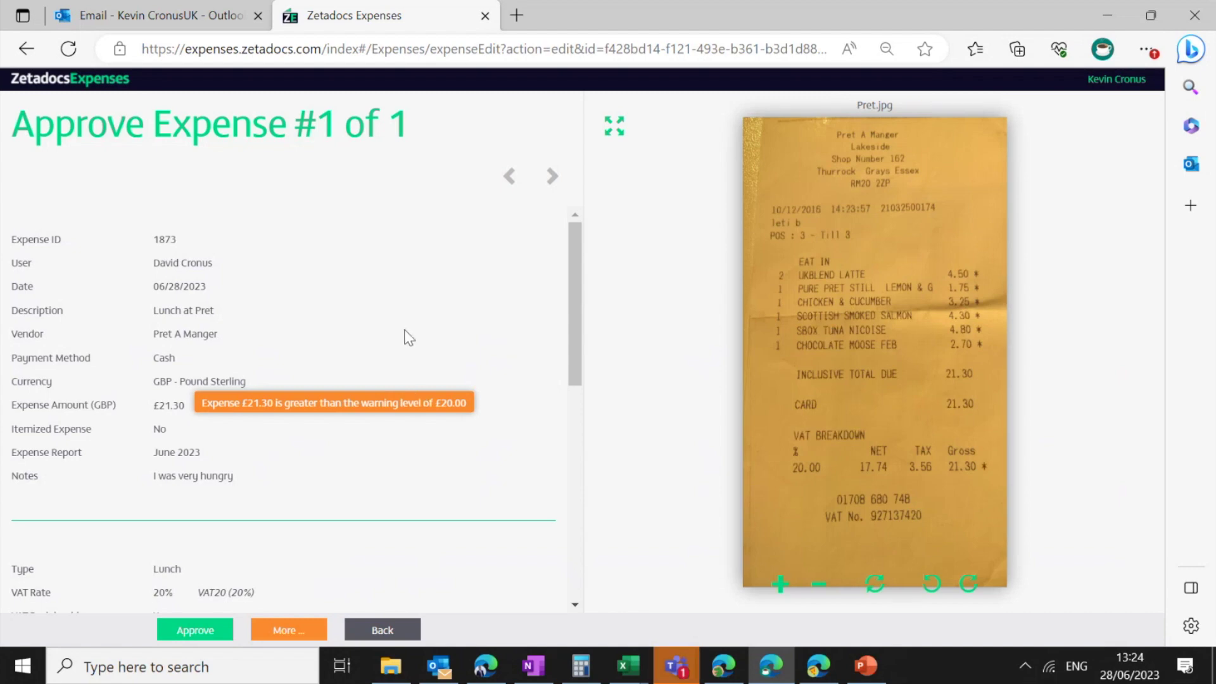
scroll(470, 374, "down", 3)
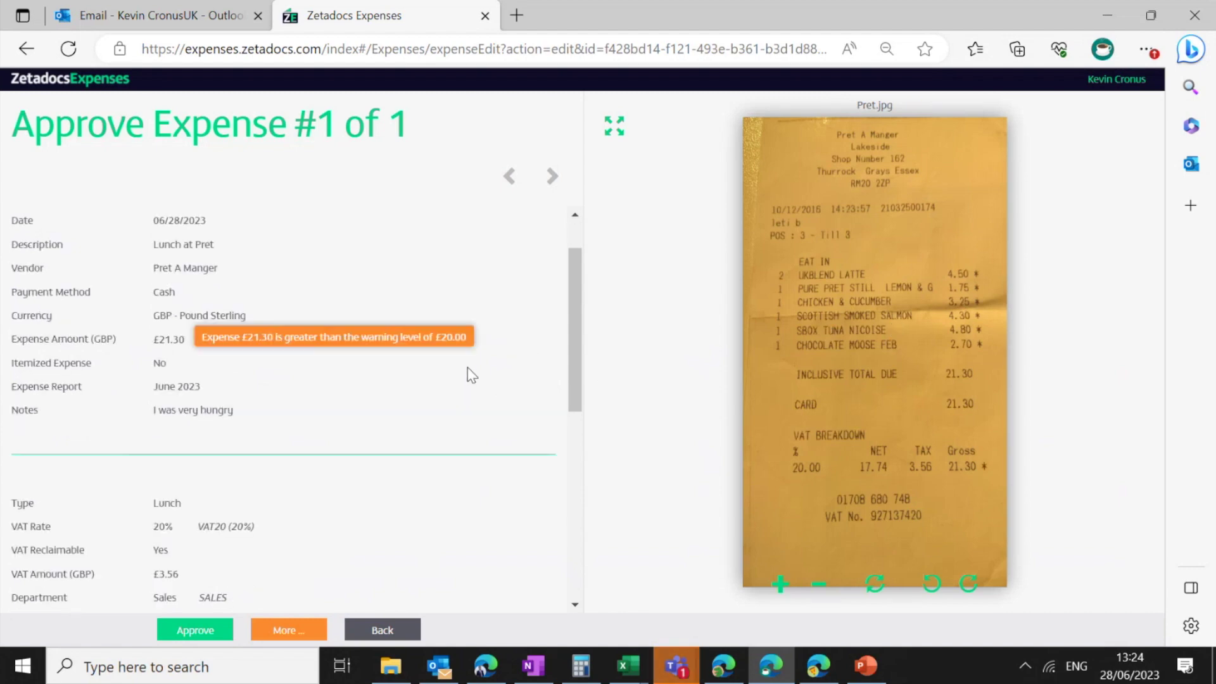
scroll(407, 486, "down", 5)
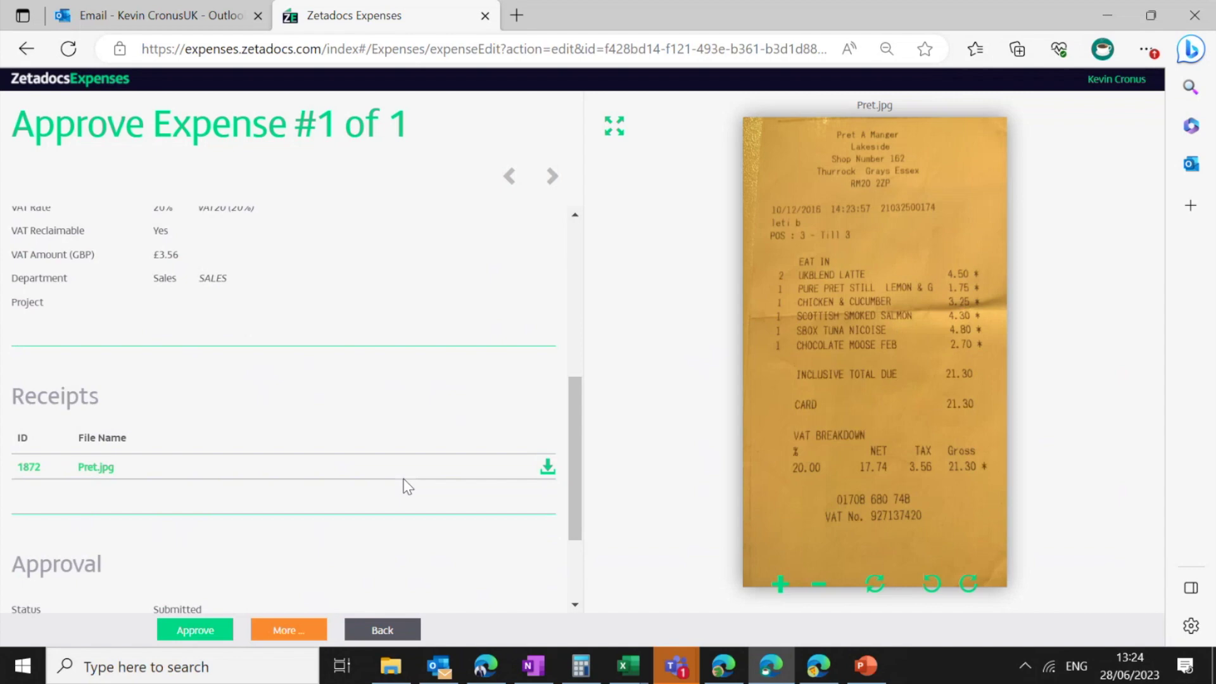
scroll(407, 486, "up", 10)
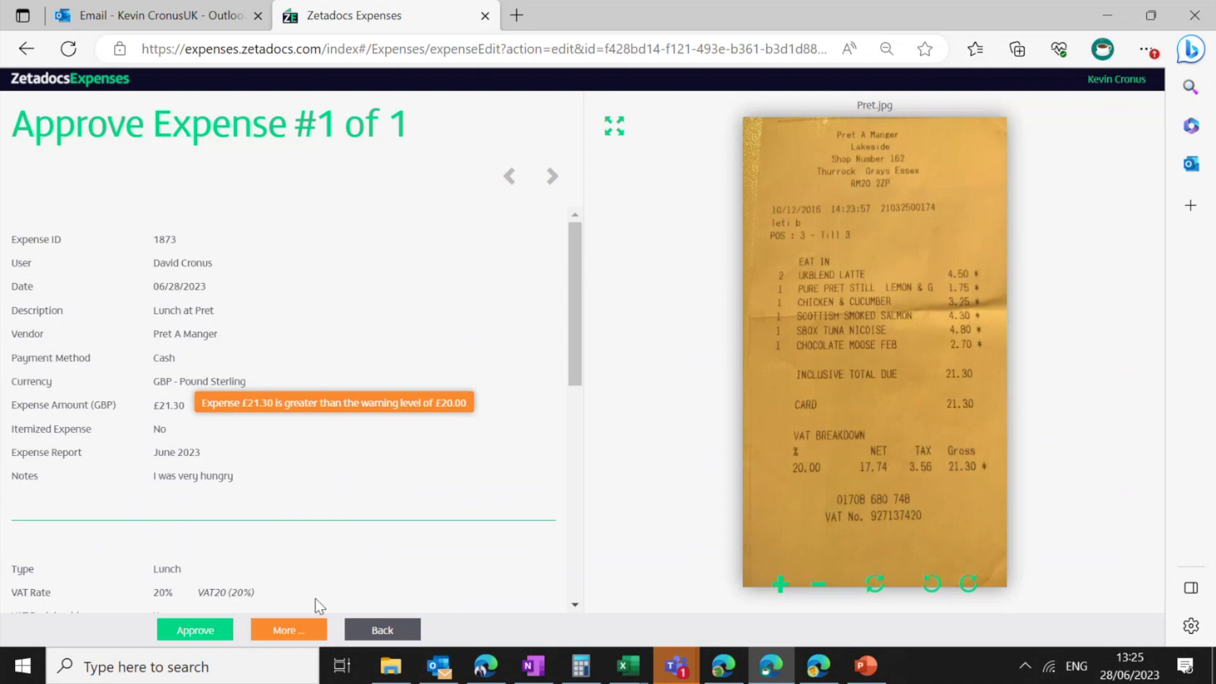
Step: Edit the lunch expense as approver and mark its VAT as not reclaimable
left_click(289, 632)
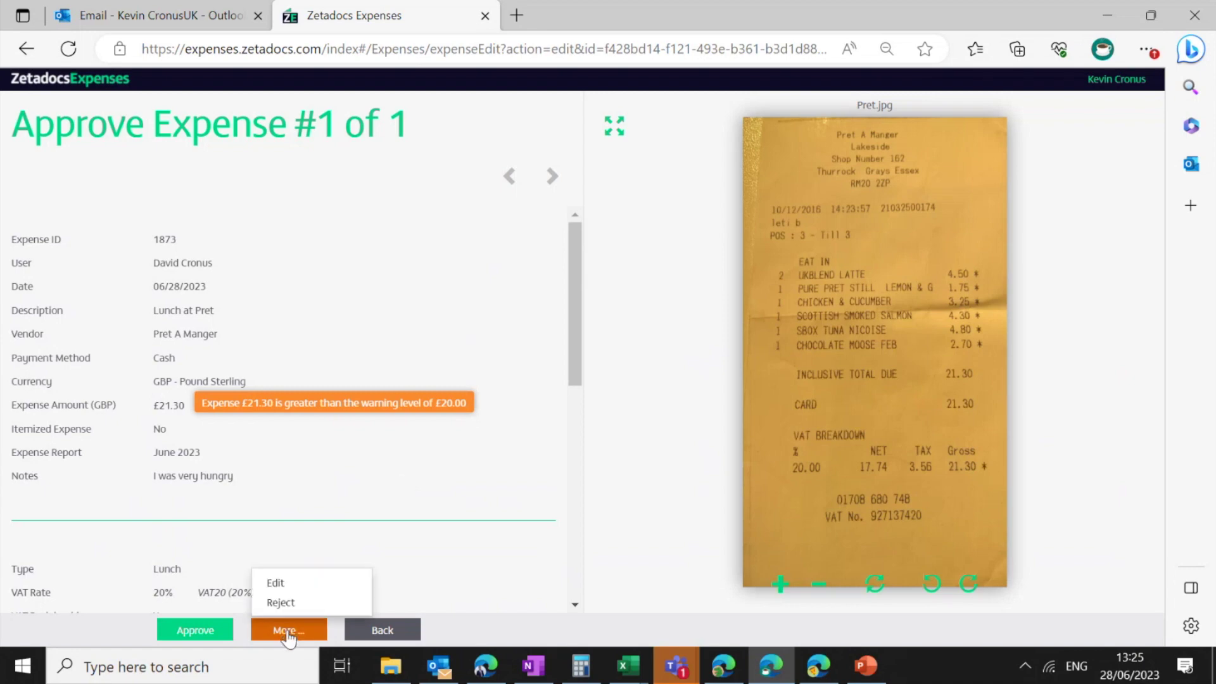
left_click(293, 584)
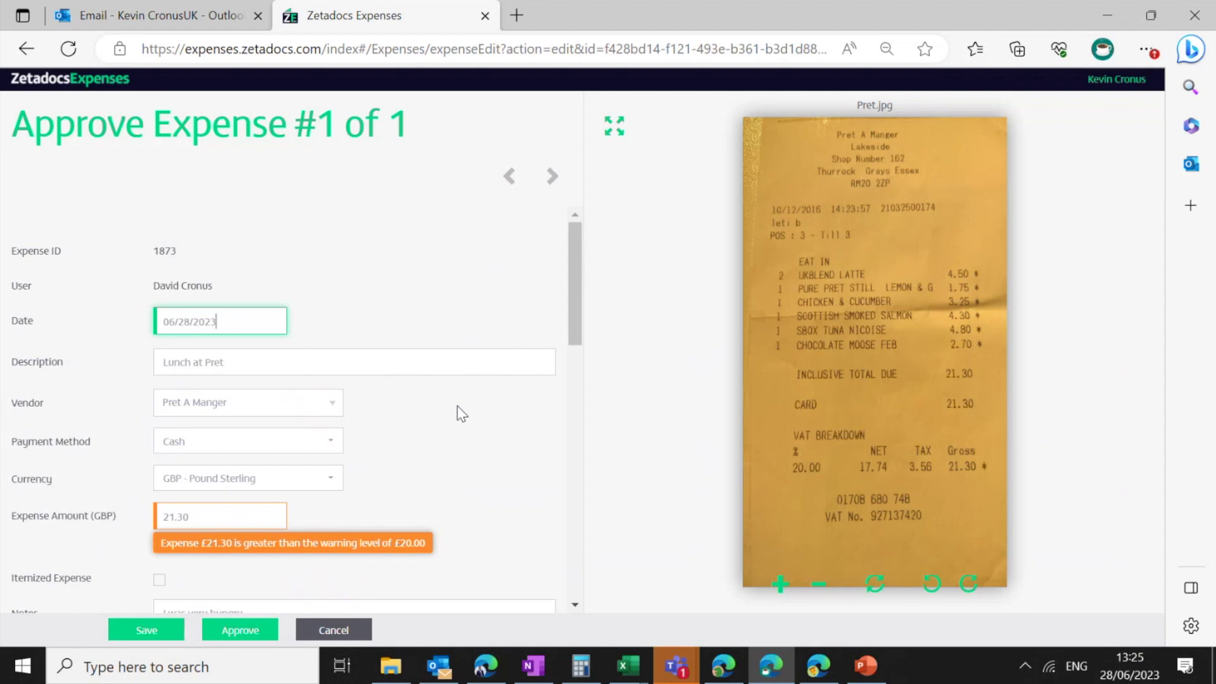
scroll(458, 408, "down", 7)
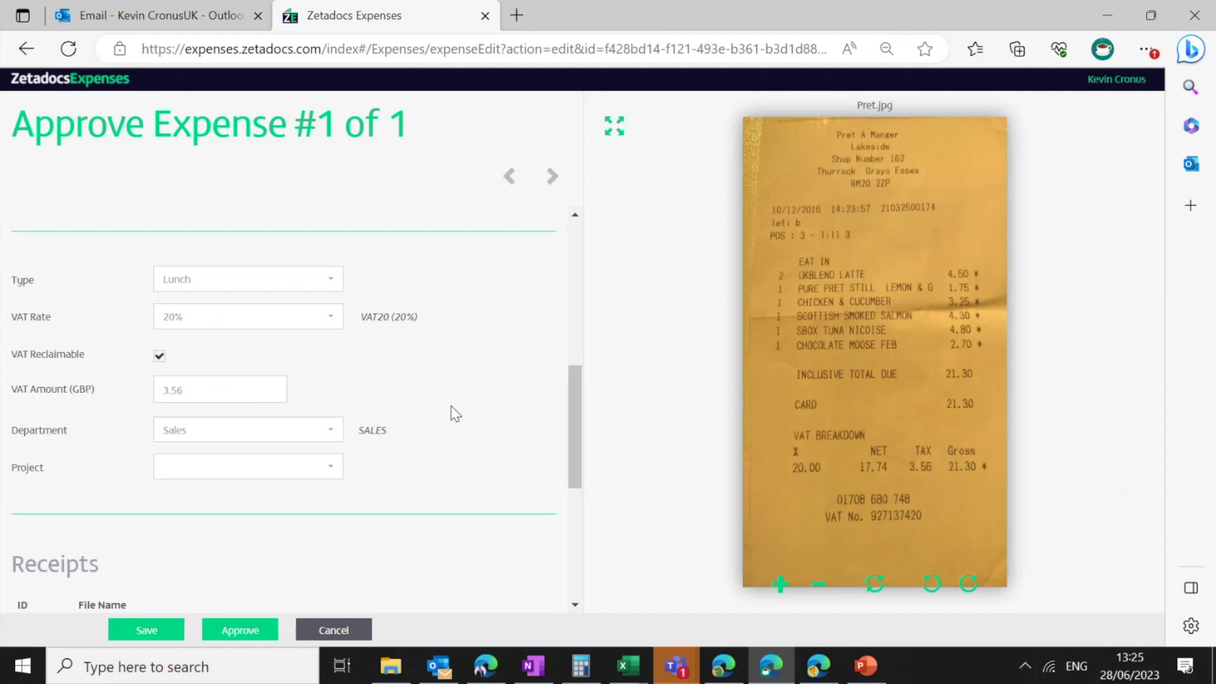
right_click(171, 351)
left_click(519, 402)
left_click(159, 356)
scroll(471, 401, "down", 1)
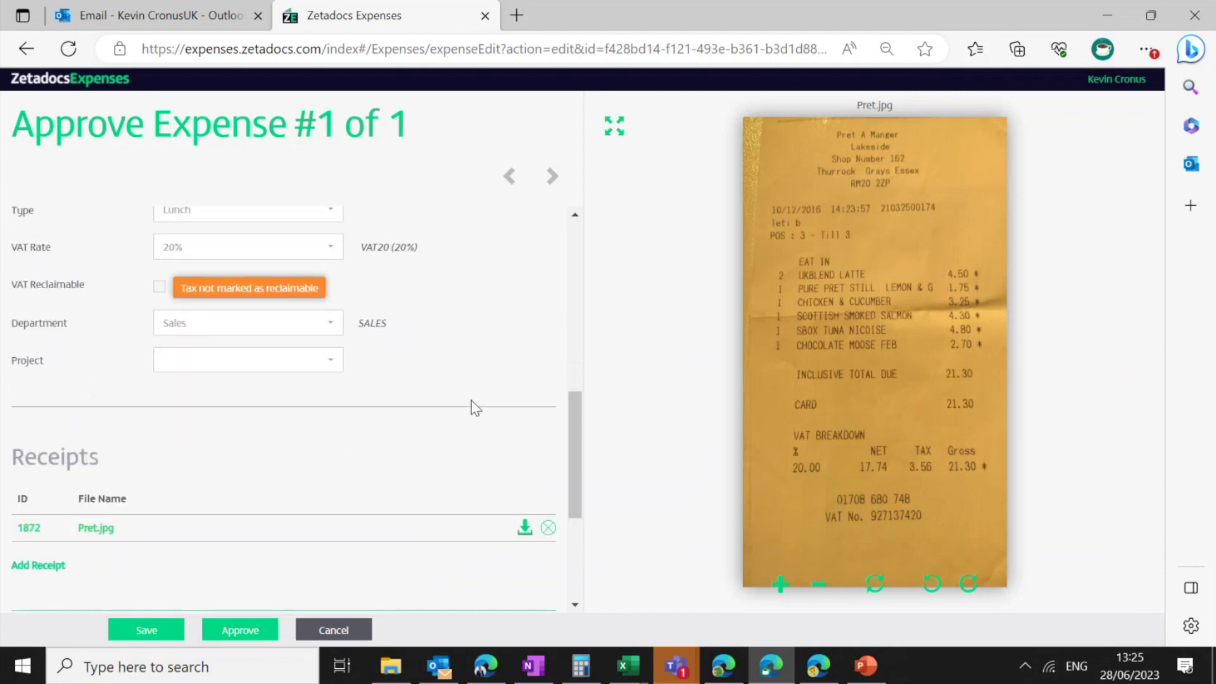
scroll(471, 408, "down", 2)
scroll(465, 472, "down", 1)
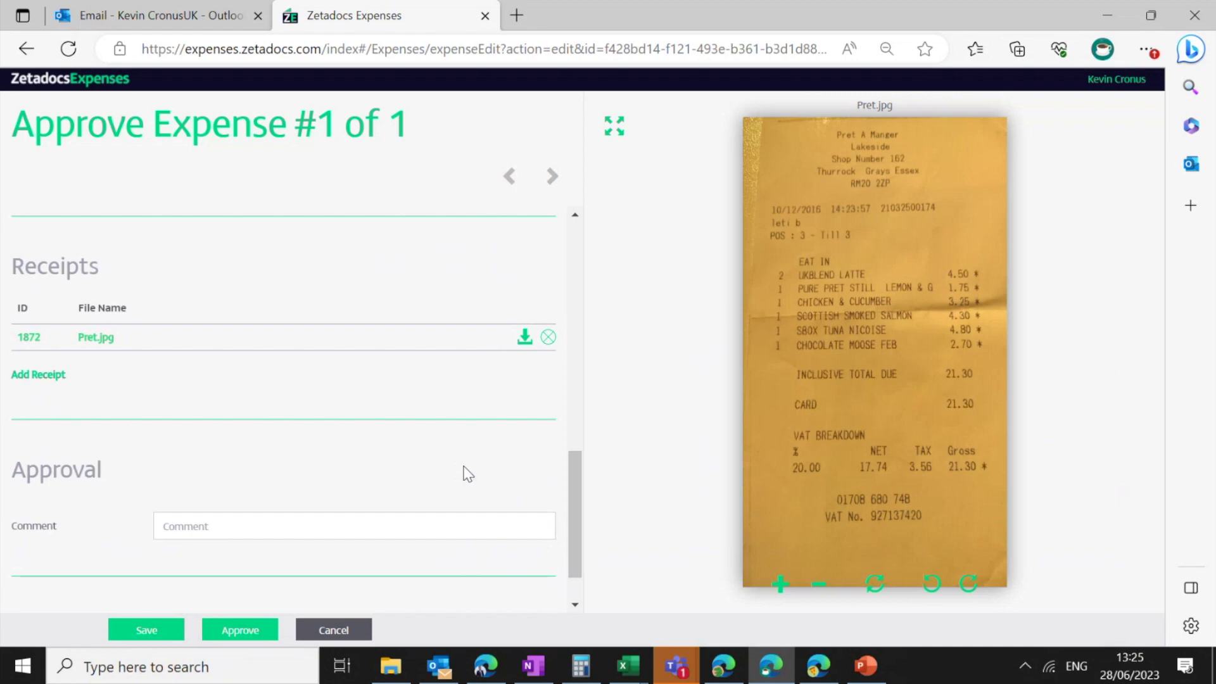
scroll(467, 473, "up", 9)
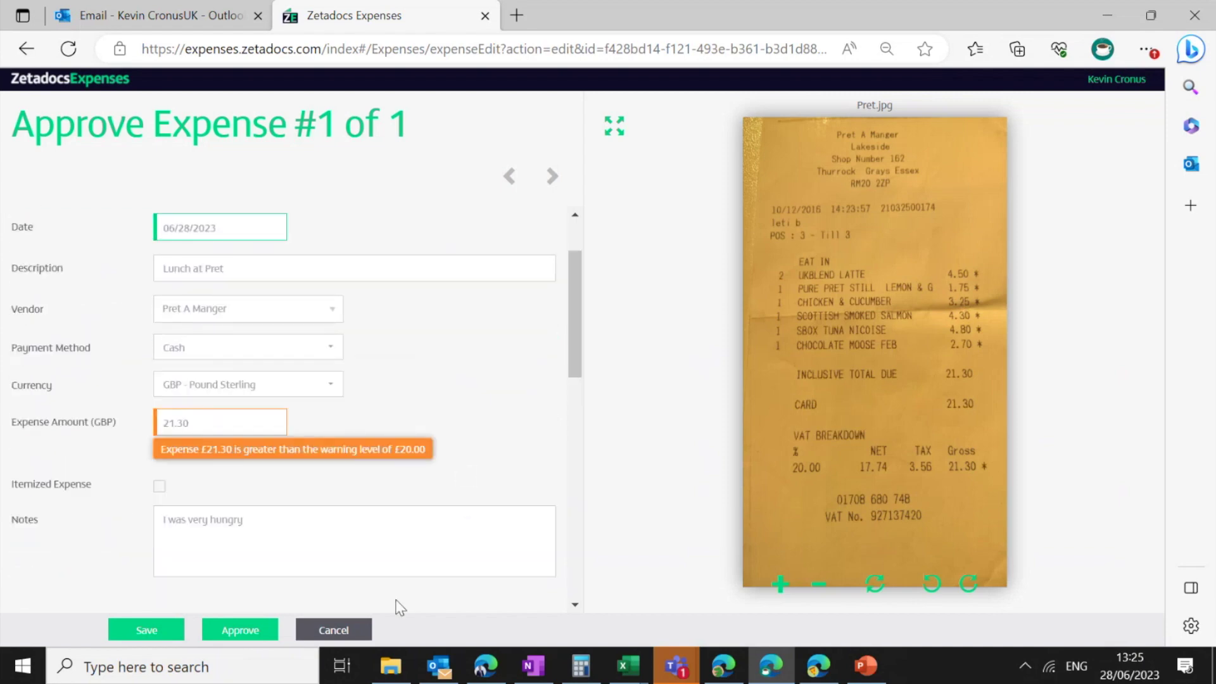
Step: Discard the changes to the lunch expense and check which further actions are available for the expense report
left_click(350, 627)
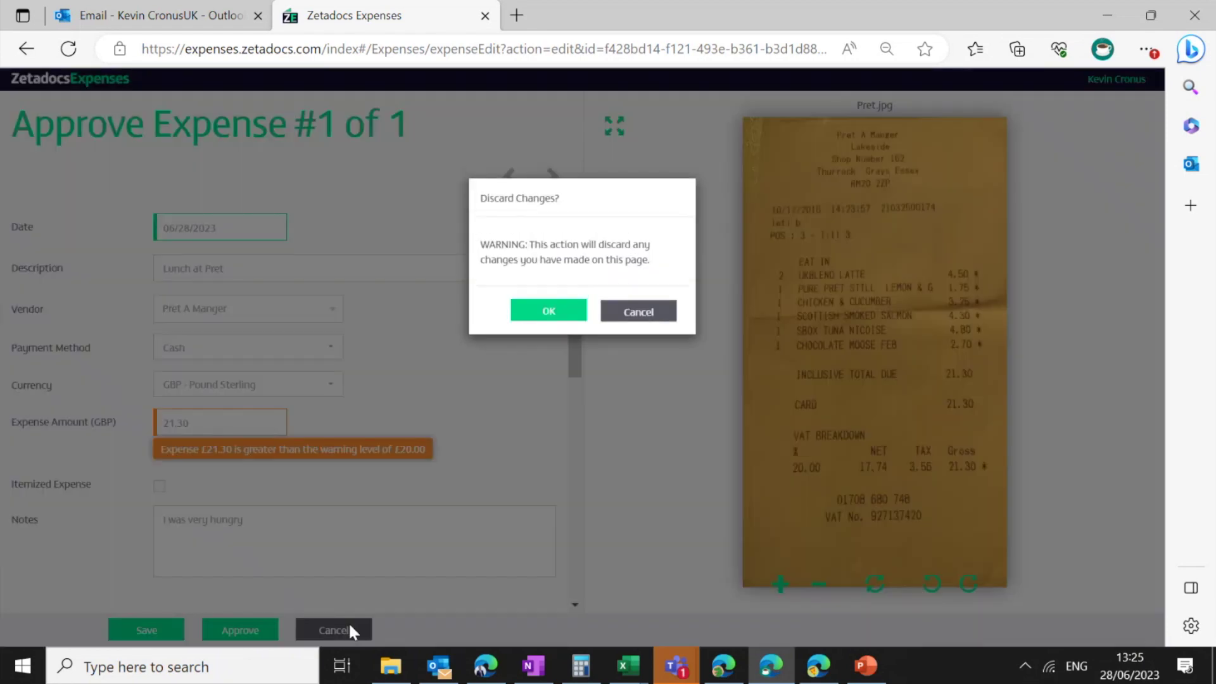
left_click(555, 306)
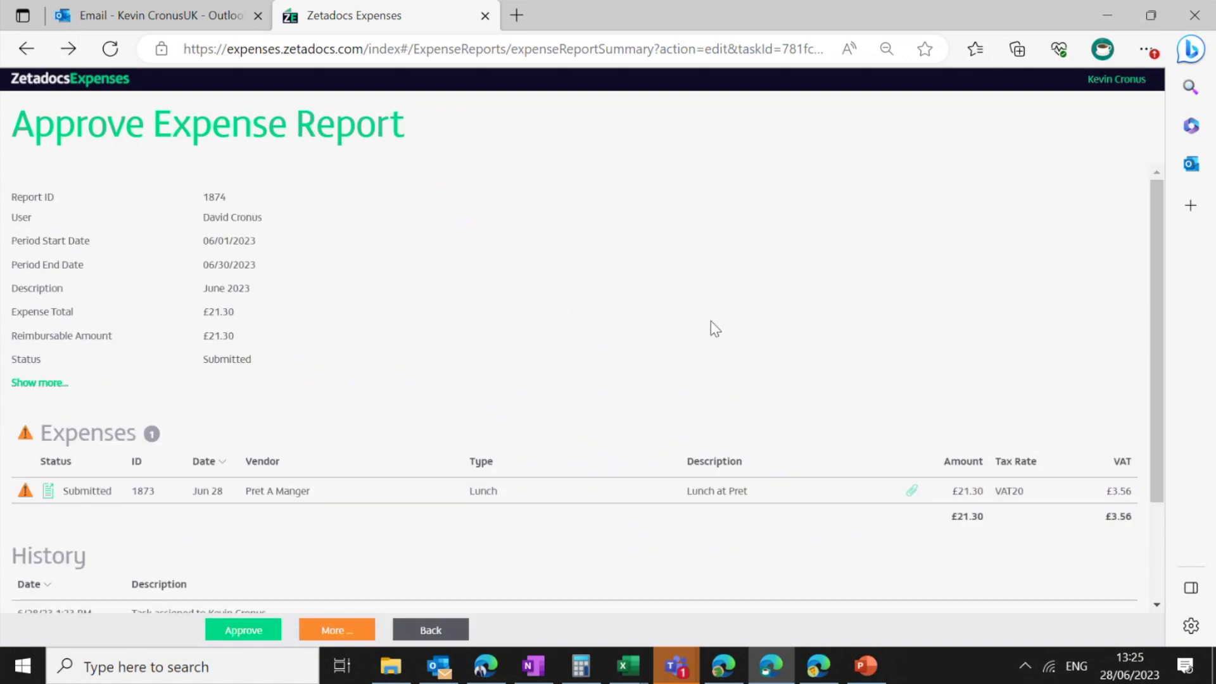
scroll(711, 329, "down", 2)
left_click(357, 635)
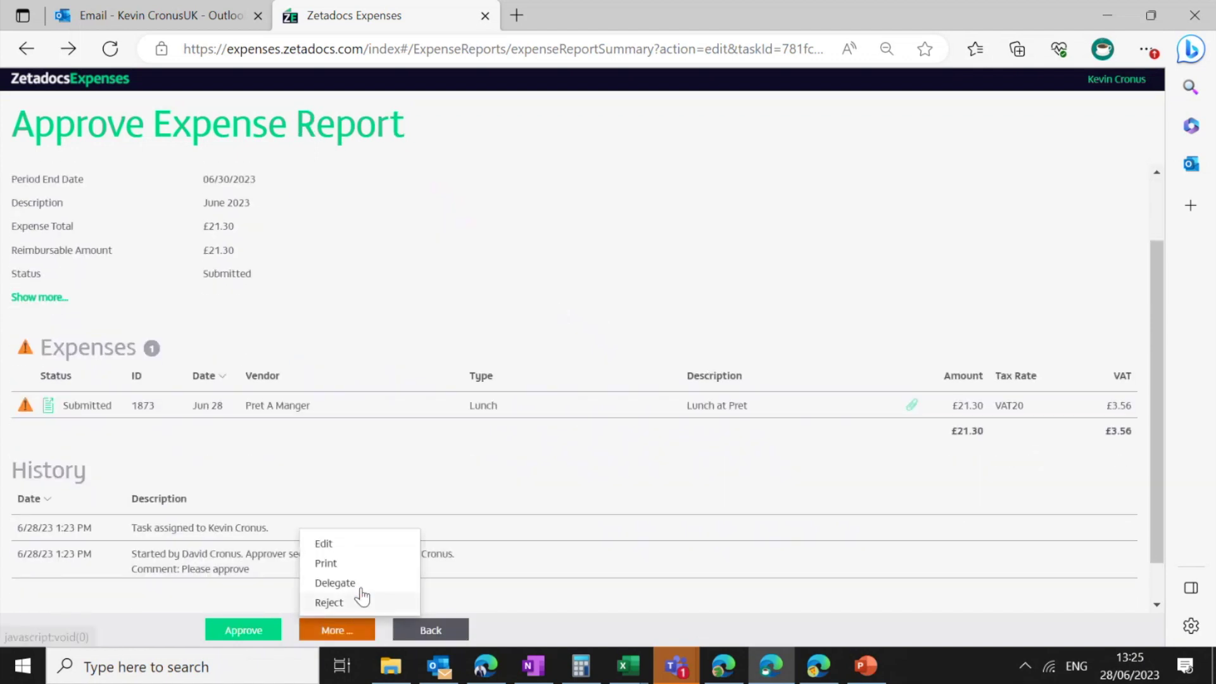
left_click(610, 474)
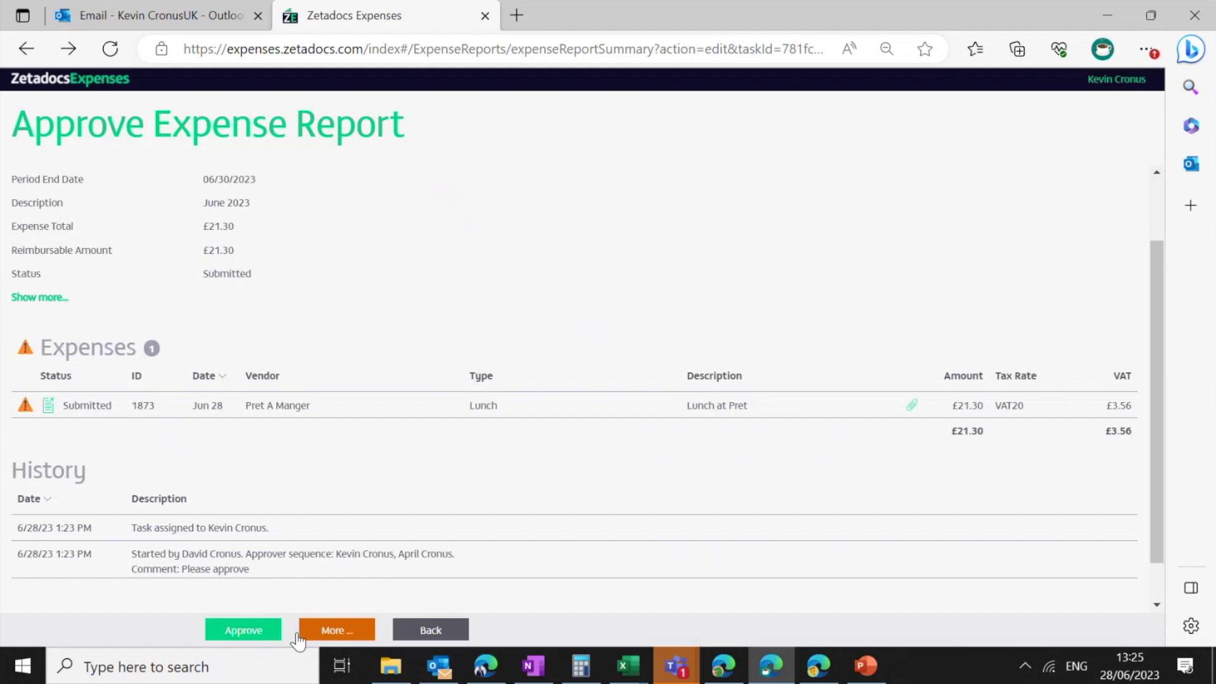
Step: Approve the June 2023 expense report together with its unapproved expense, leaving the approval comment empty, and return to the home page
left_click(244, 631)
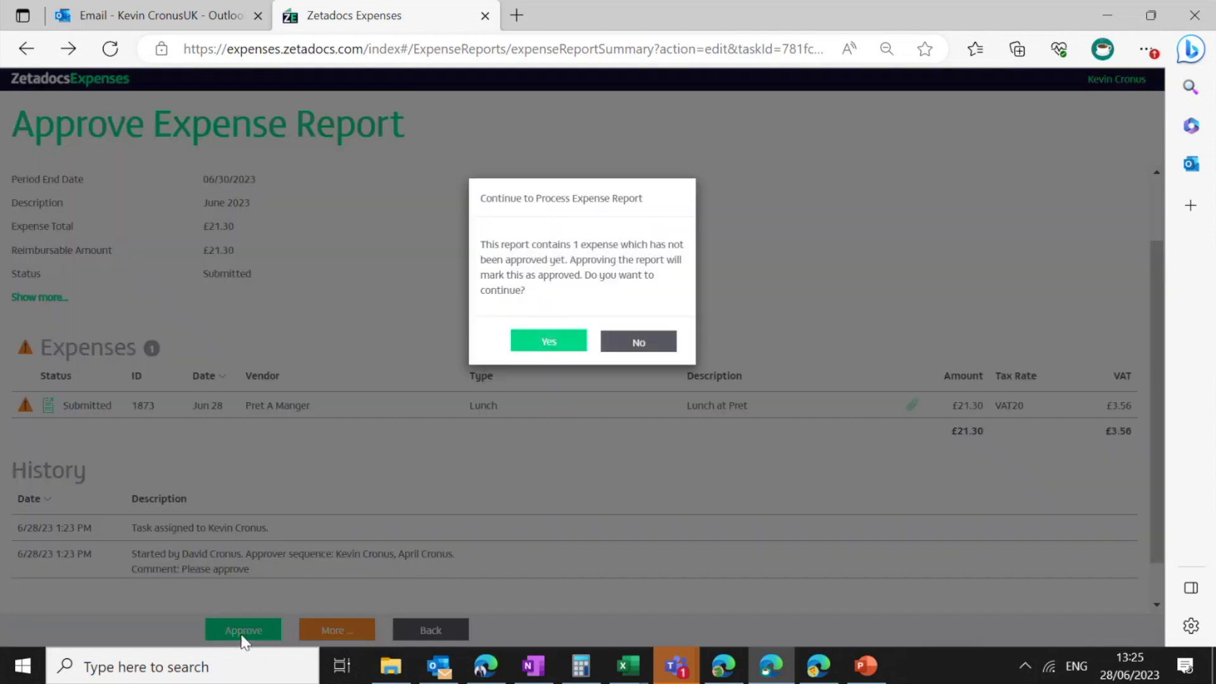
left_click(536, 345)
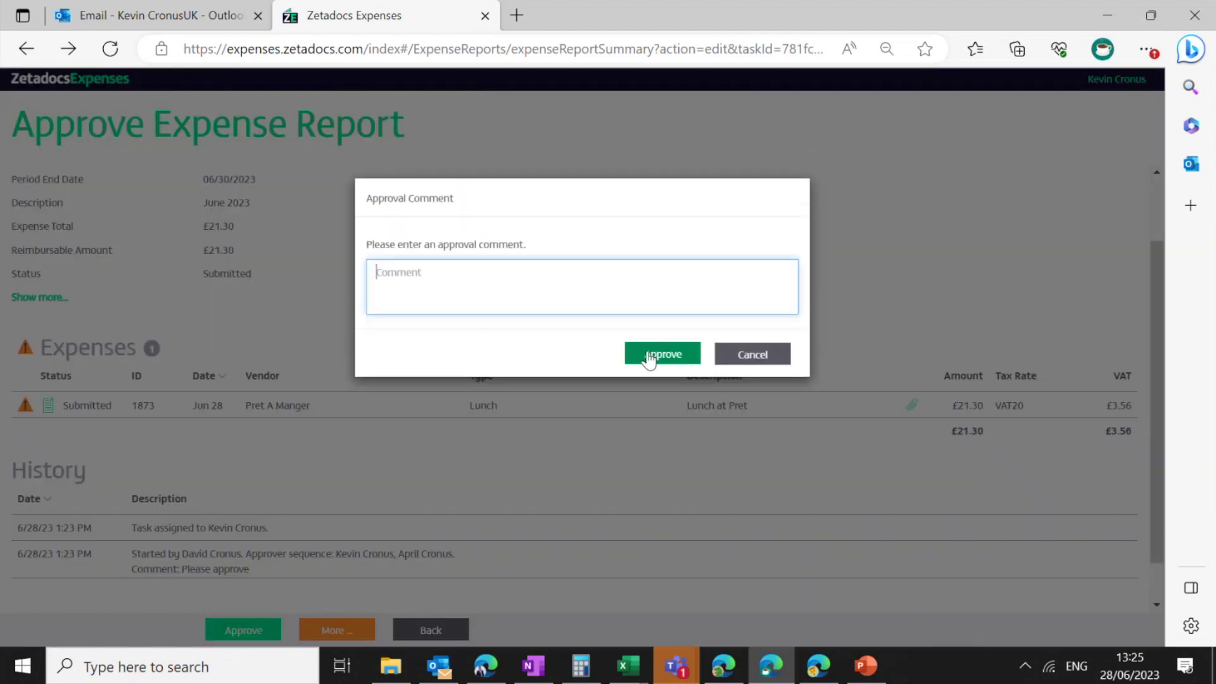
left_click(650, 357)
left_click(531, 330)
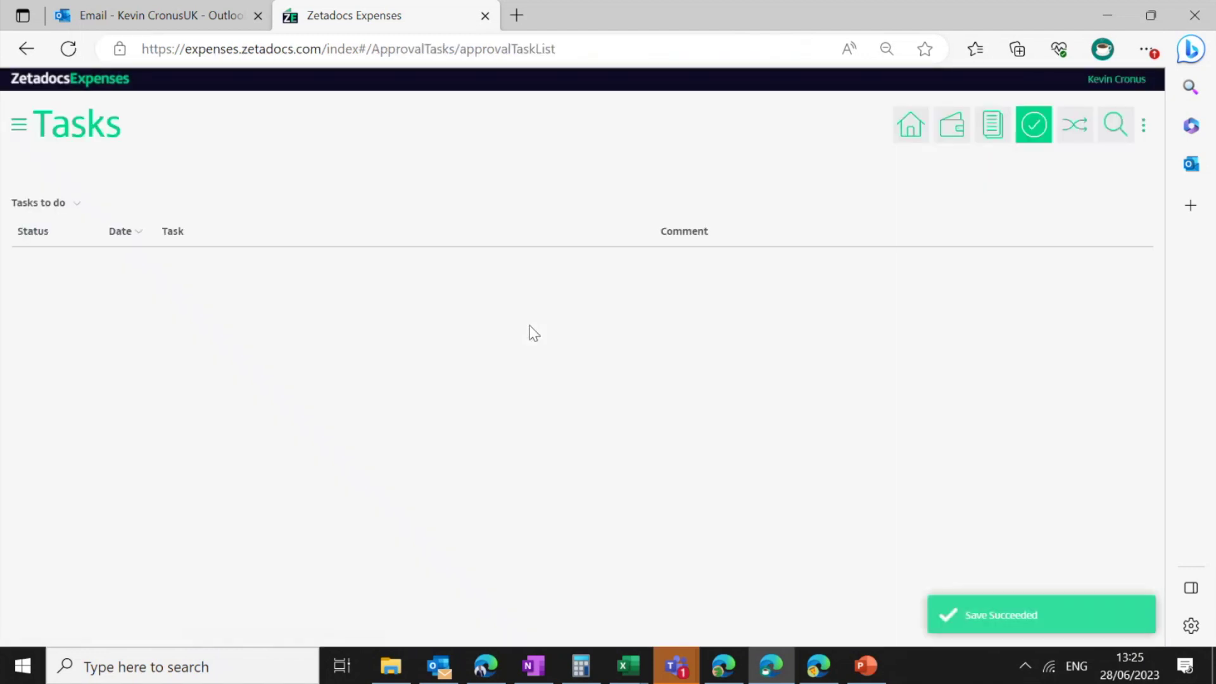
left_click(897, 135)
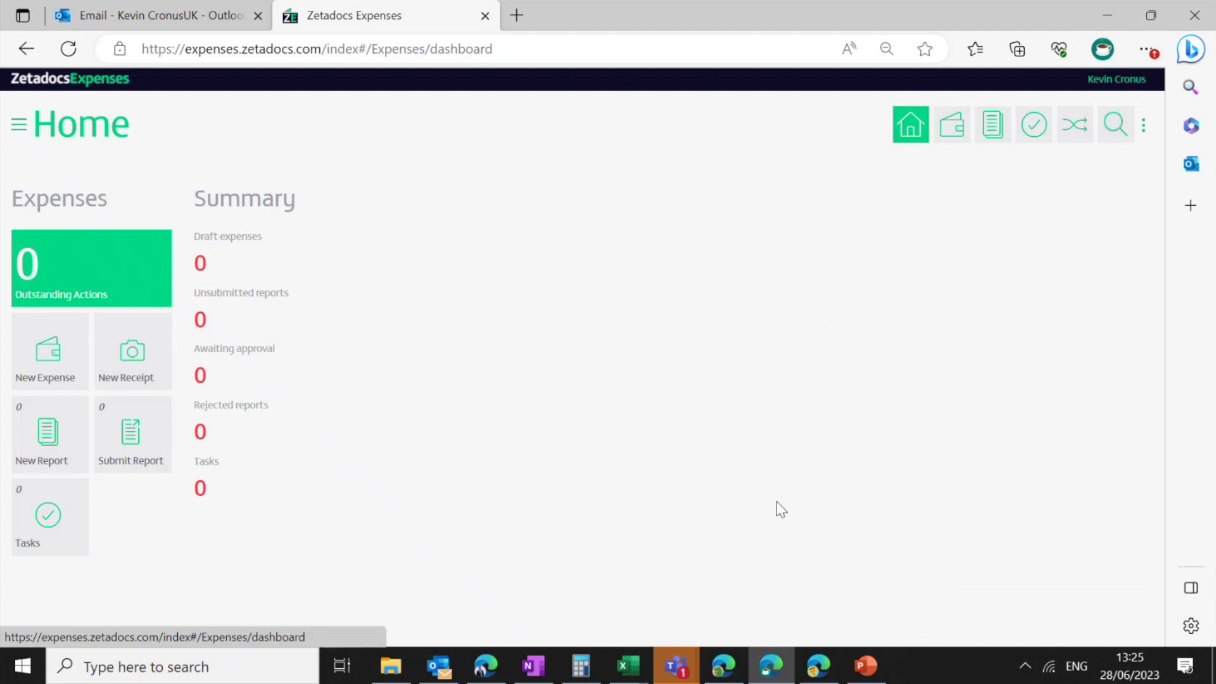
Step: Switch to the second approver's Zetadocs Expenses window, open the submitted expense report from the tasks and review its approval history
left_click(818, 665)
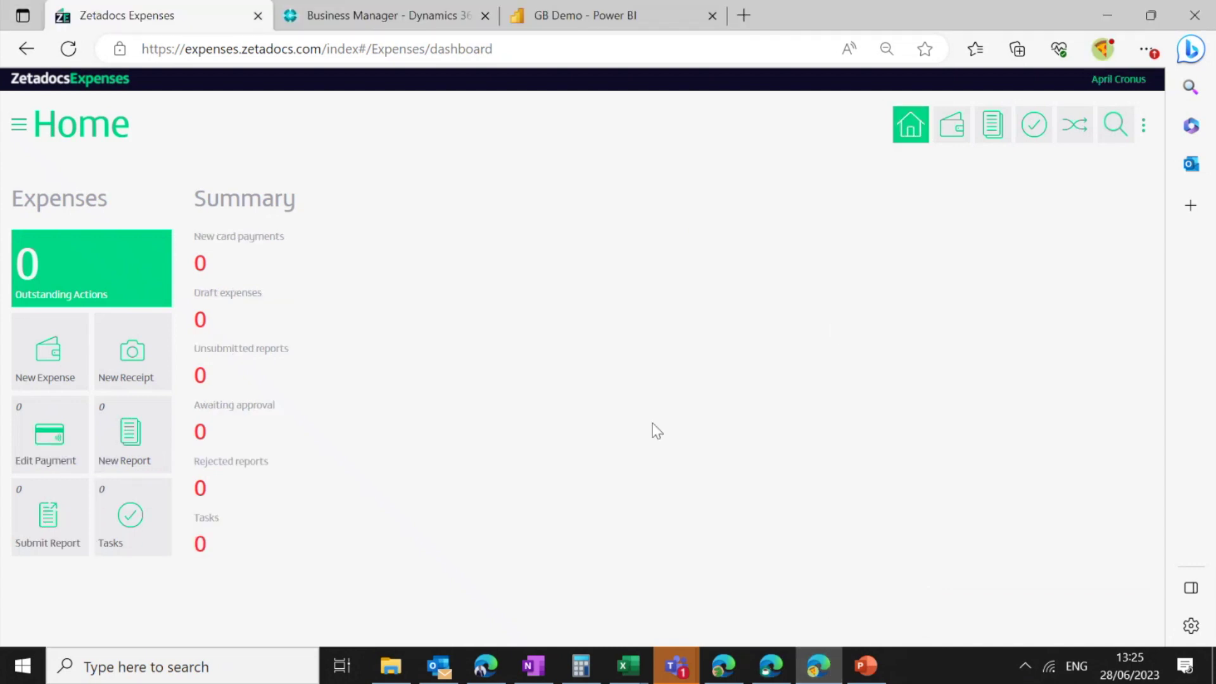
left_click(1143, 126)
left_click(1117, 160)
left_click(202, 543)
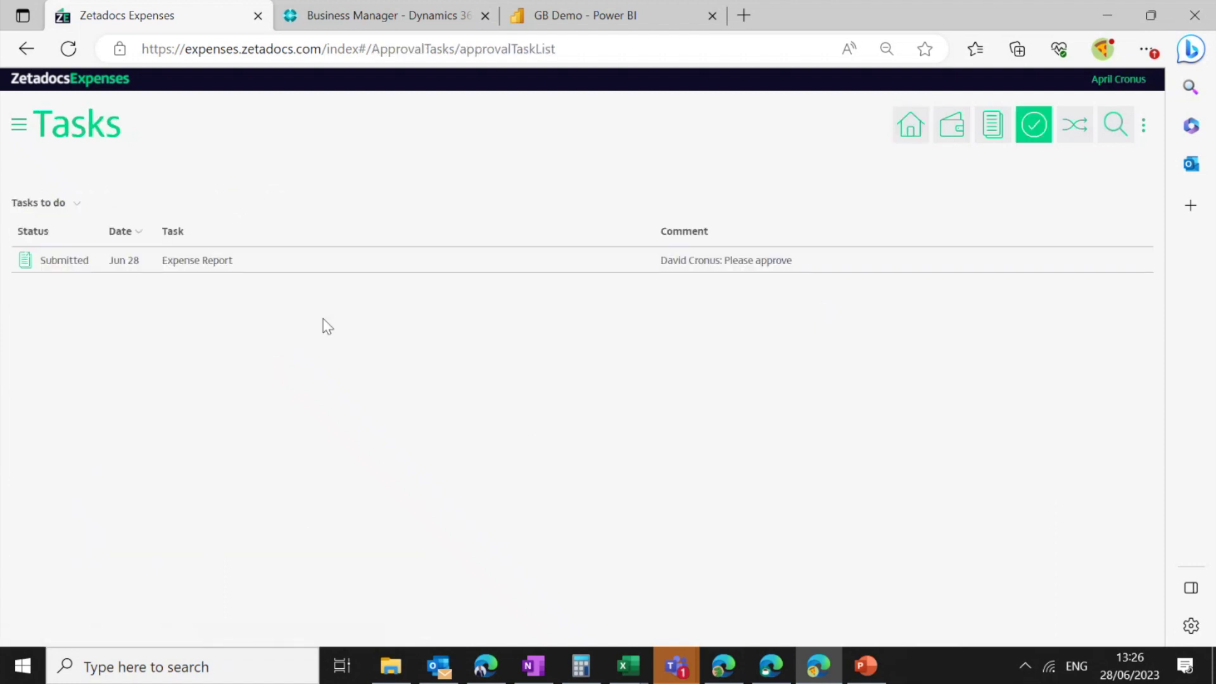
left_click(214, 264)
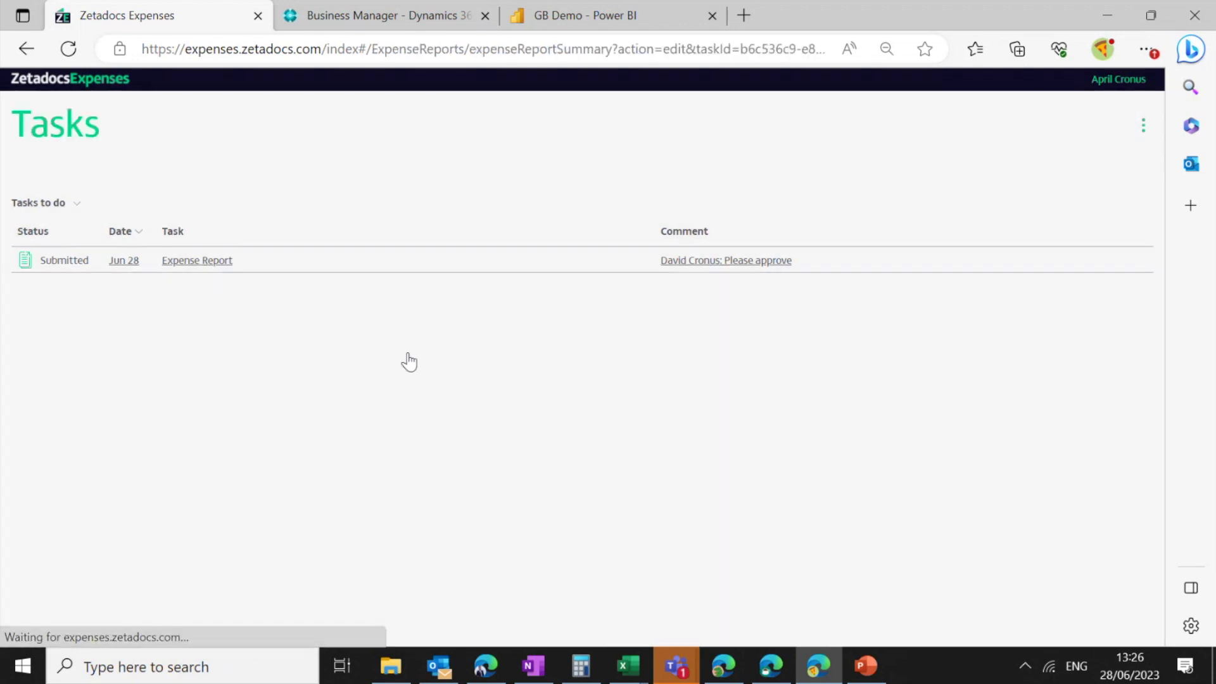
scroll(659, 340, "down", 2)
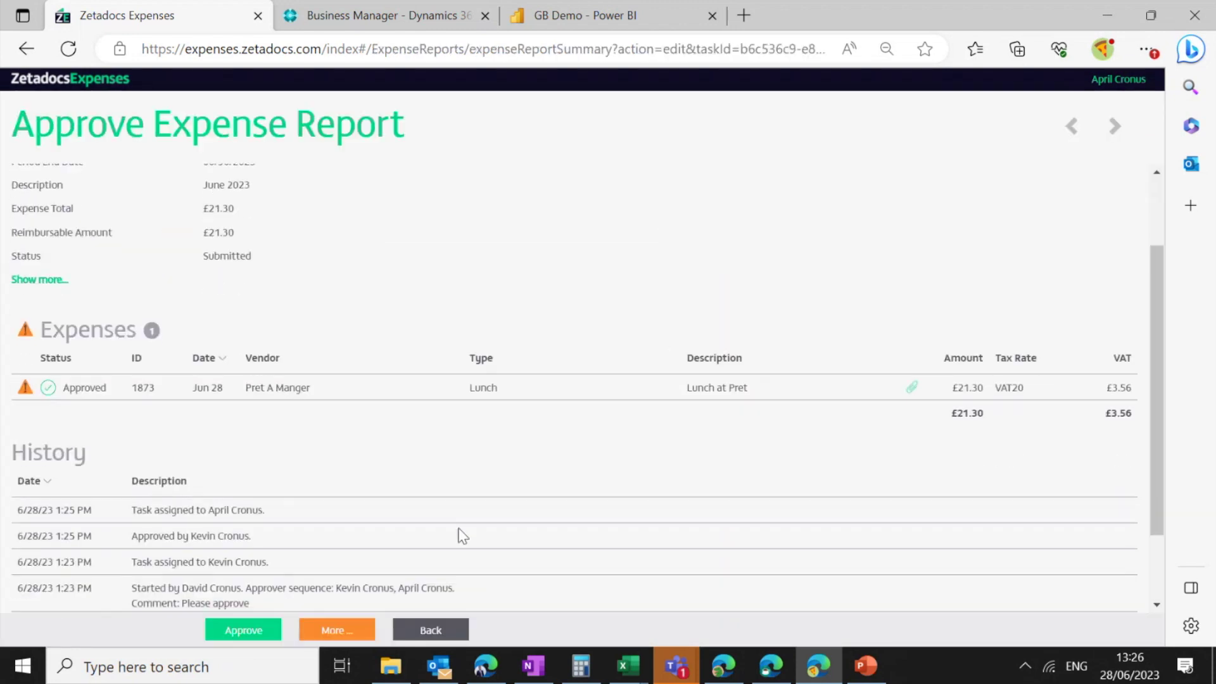
scroll(449, 475, "up", 1)
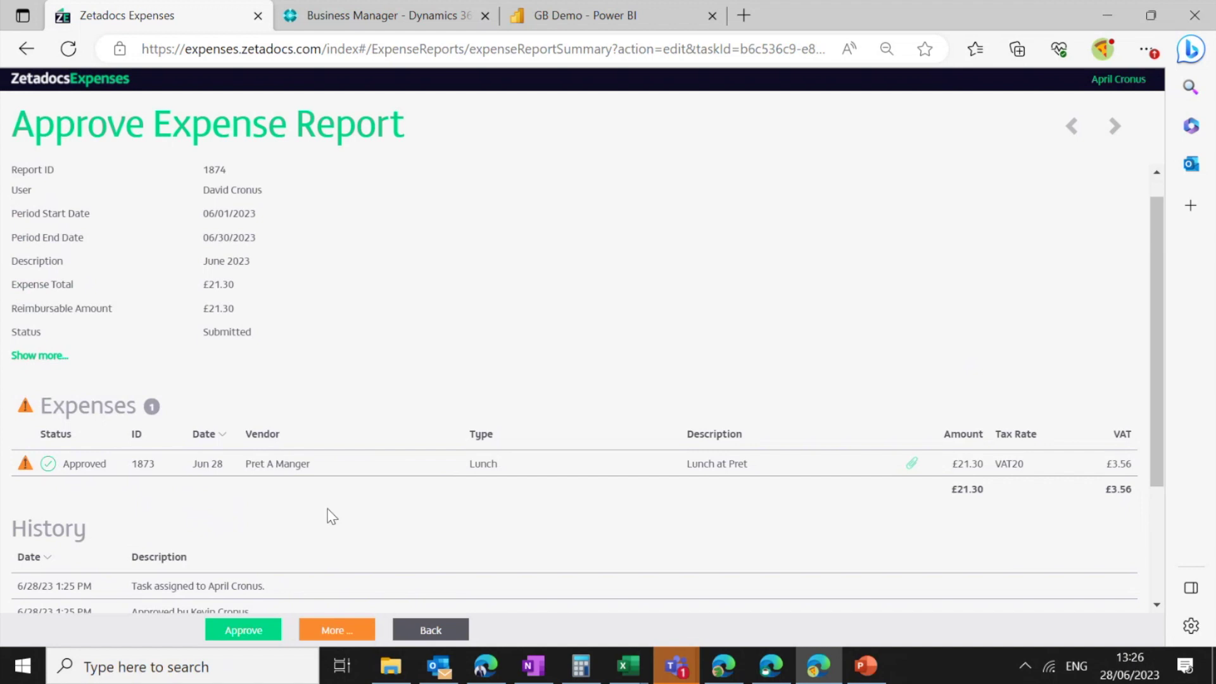
Step: Examine the Pret A Manger lunch expense's VAT details, receipt, approval information and available actions, then return to the report
left_click(286, 468)
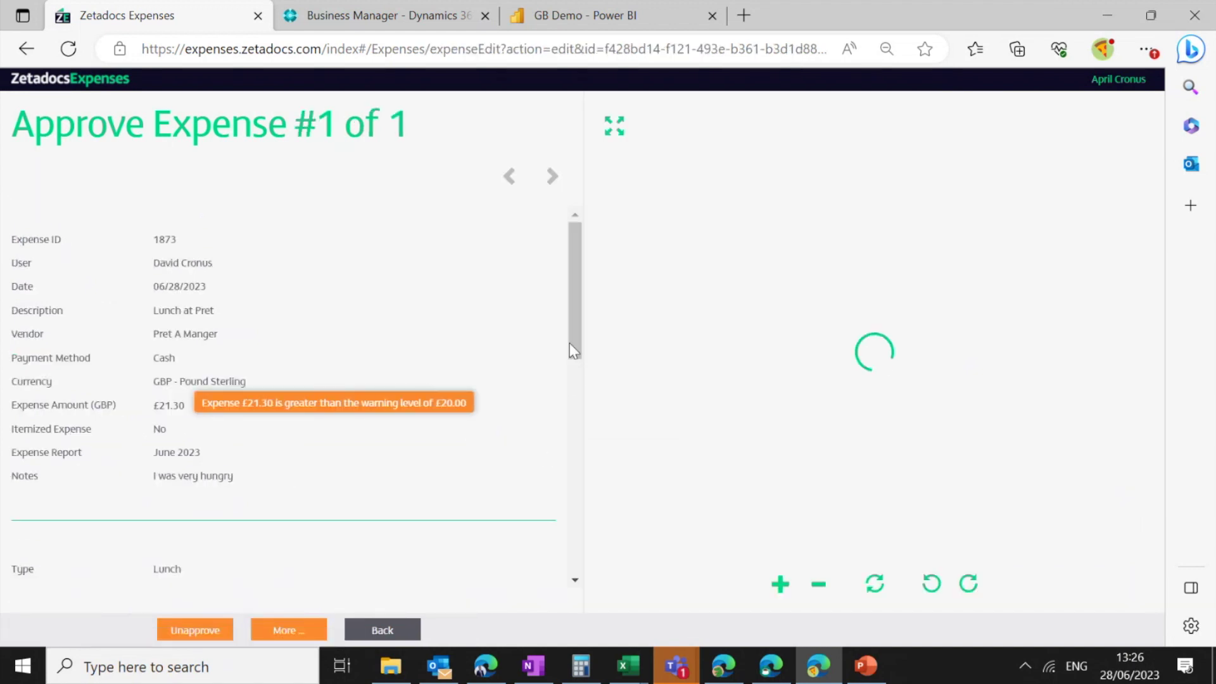
scroll(407, 374, "down", 5)
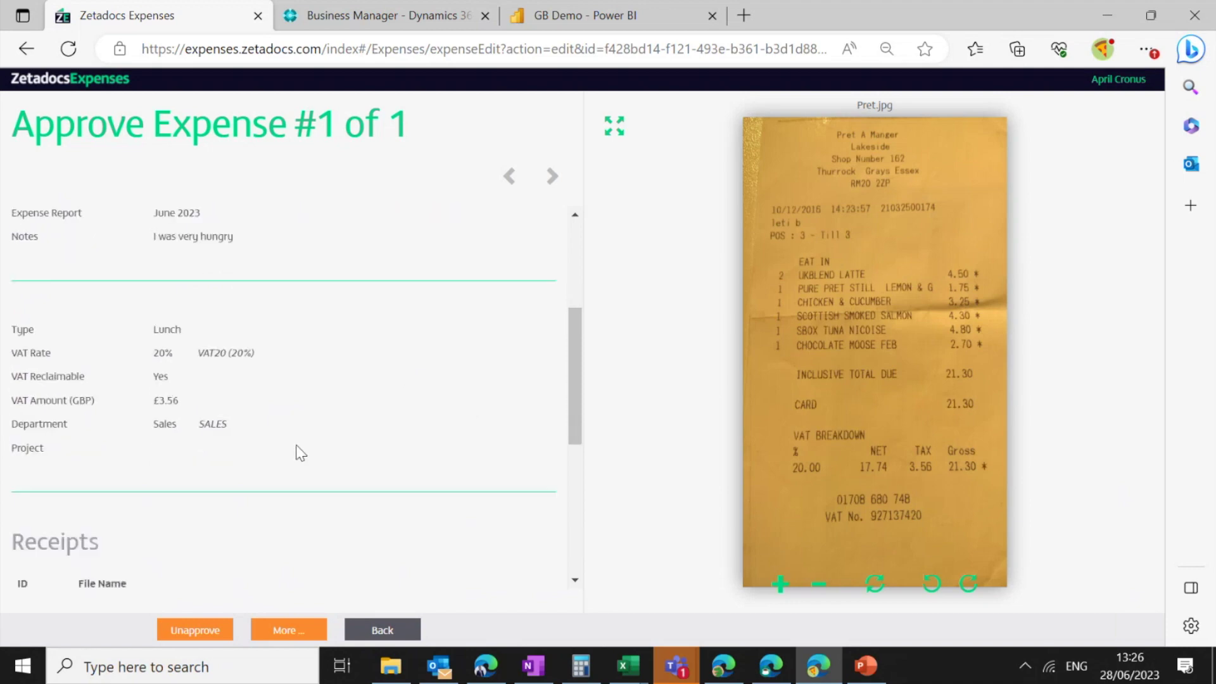
scroll(299, 454, "up", 2)
scroll(298, 453, "down", 5)
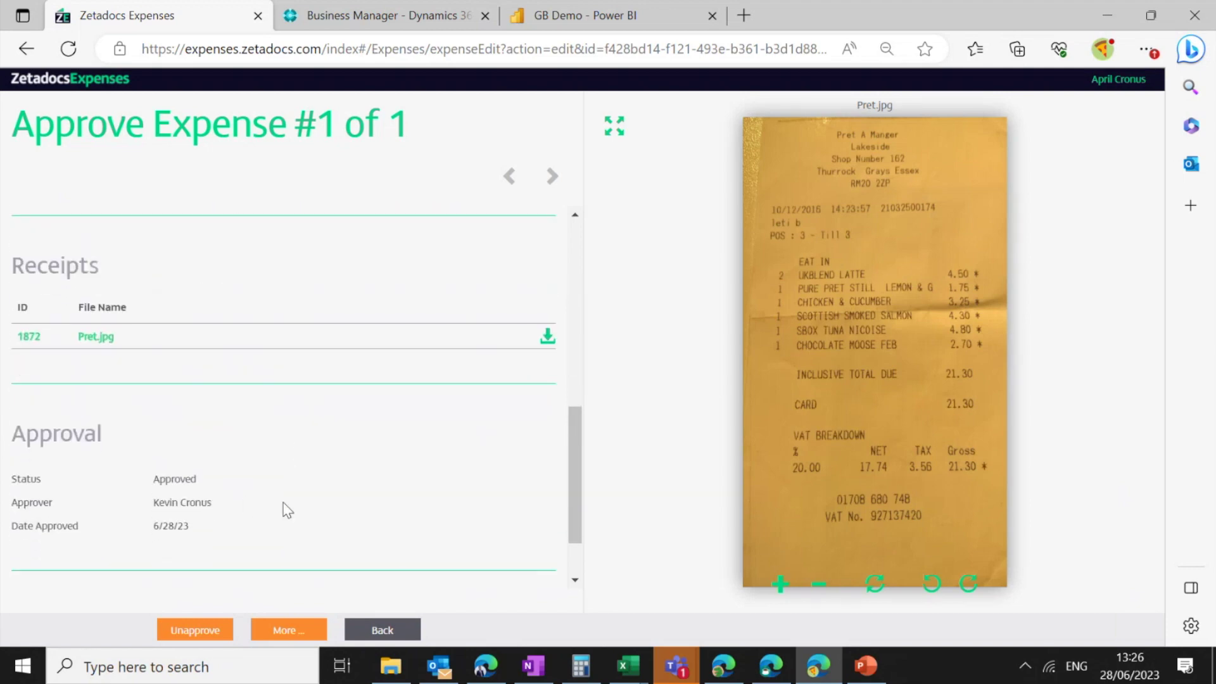
scroll(289, 511, "up", 8)
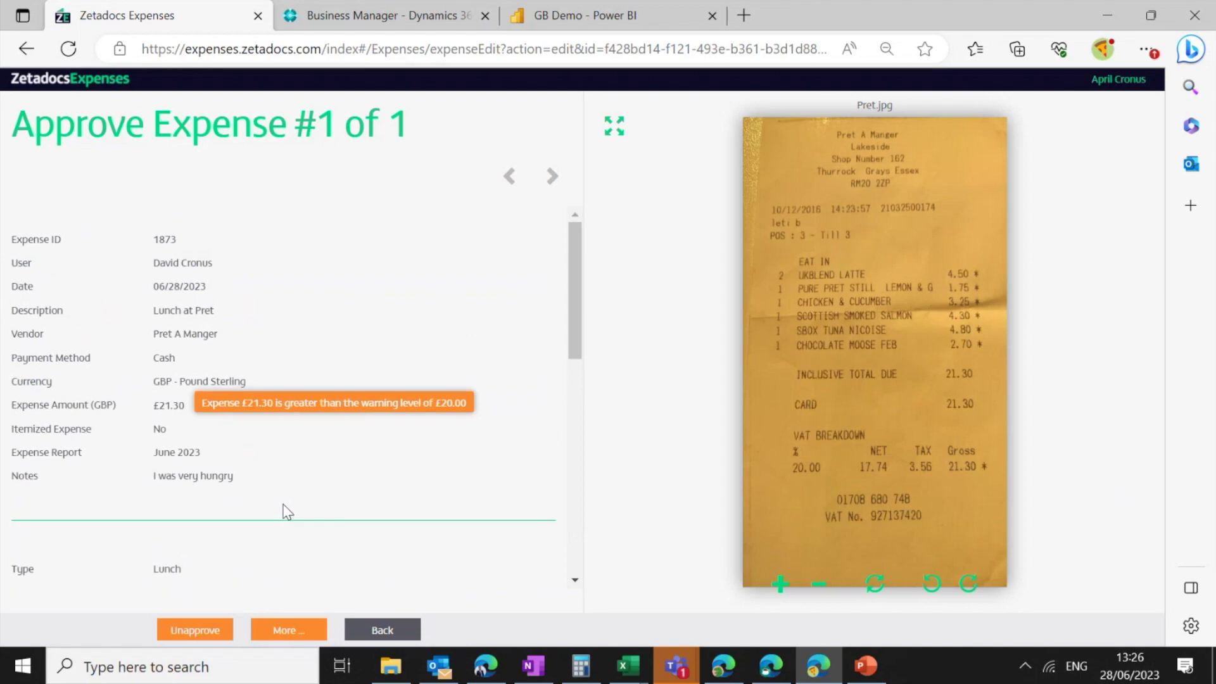
left_click(293, 630)
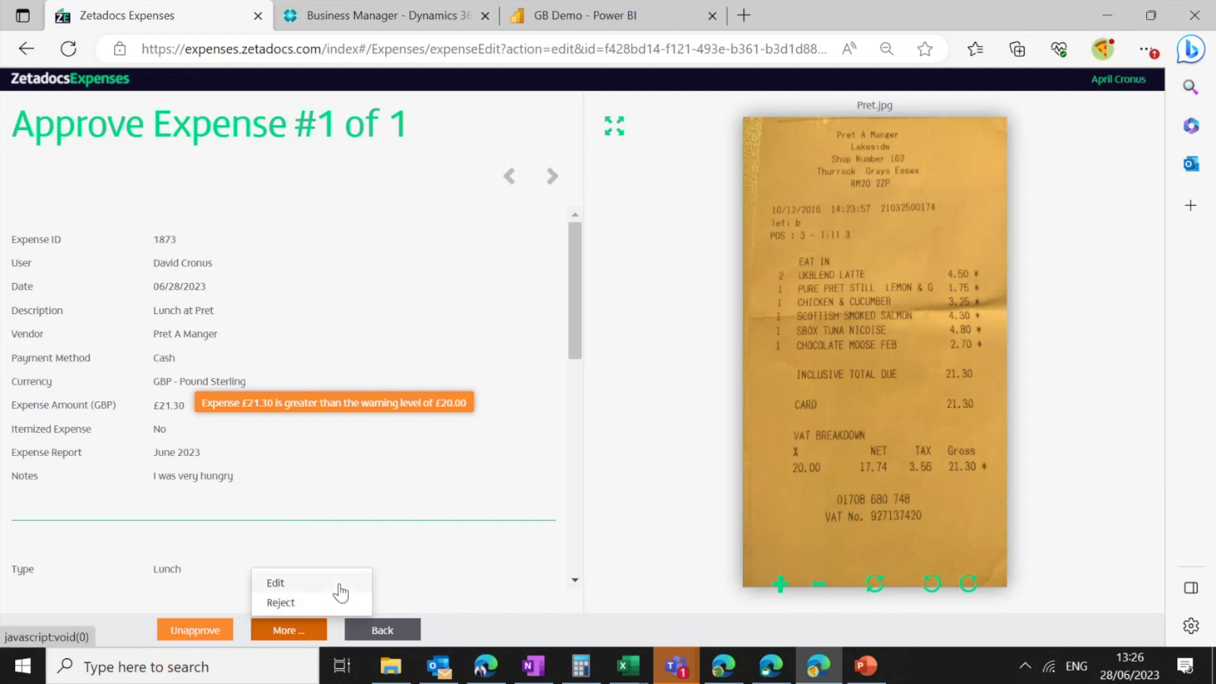
left_click(371, 486)
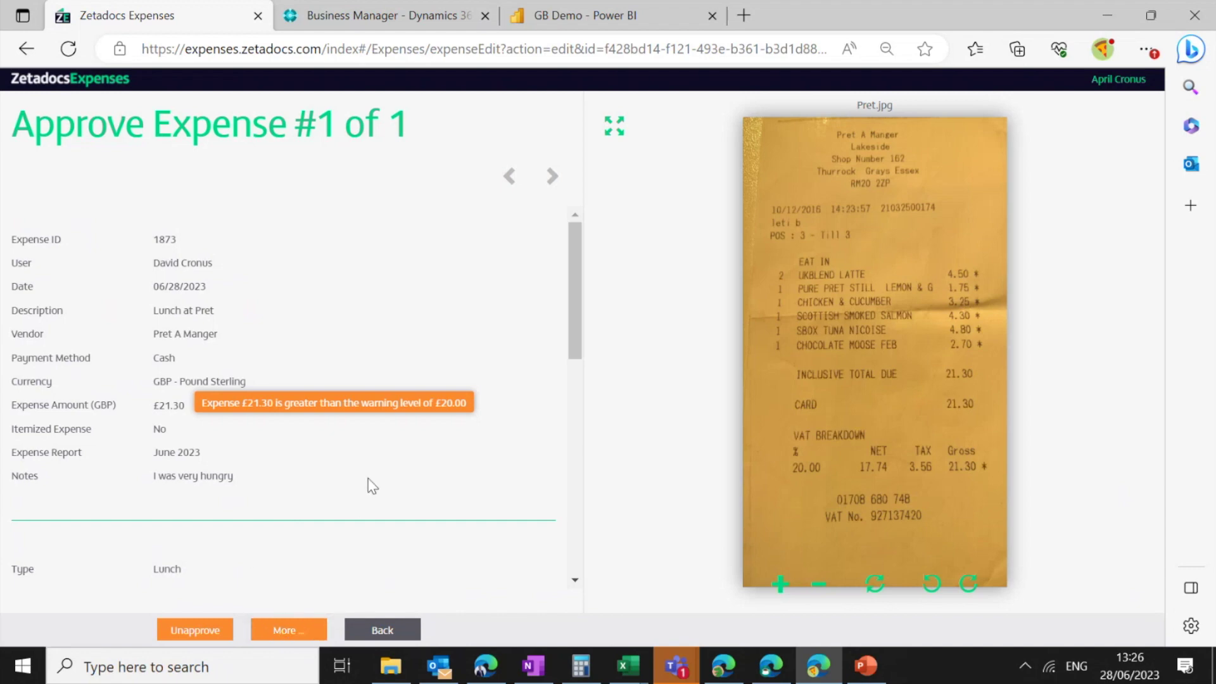
left_click(383, 629)
Step: Check the report's history and further actions, approve it as second approver without a comment, and return to the home page
scroll(555, 510, "down", 2)
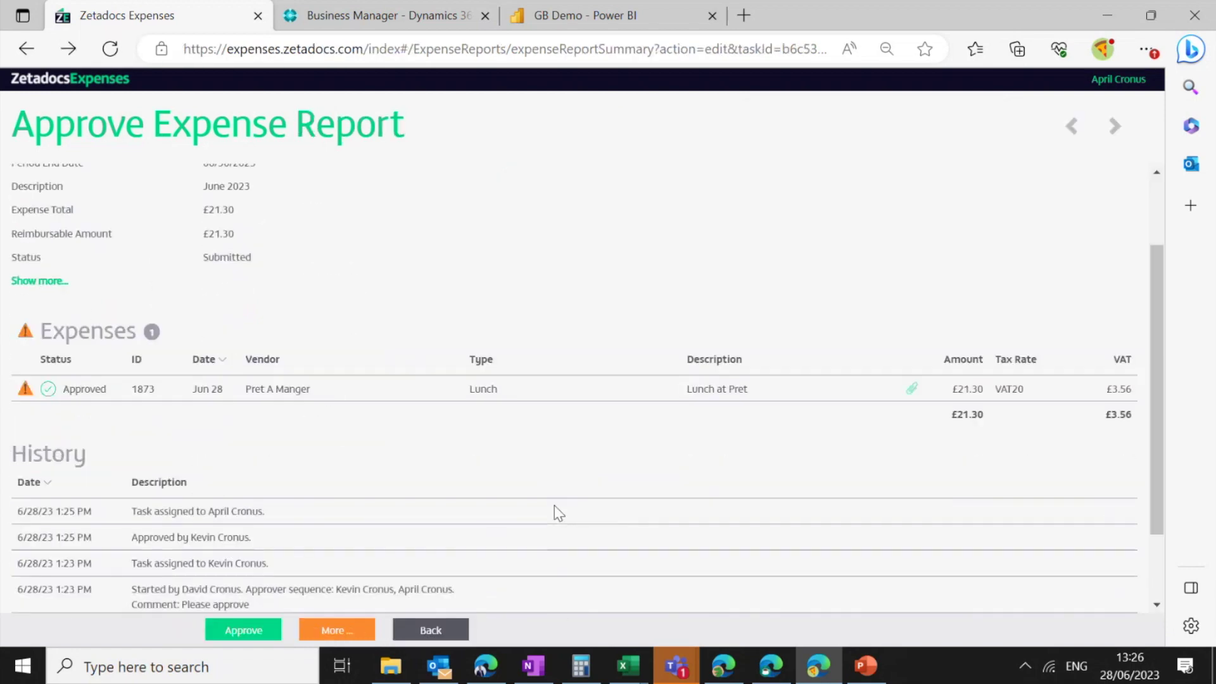
left_click(353, 630)
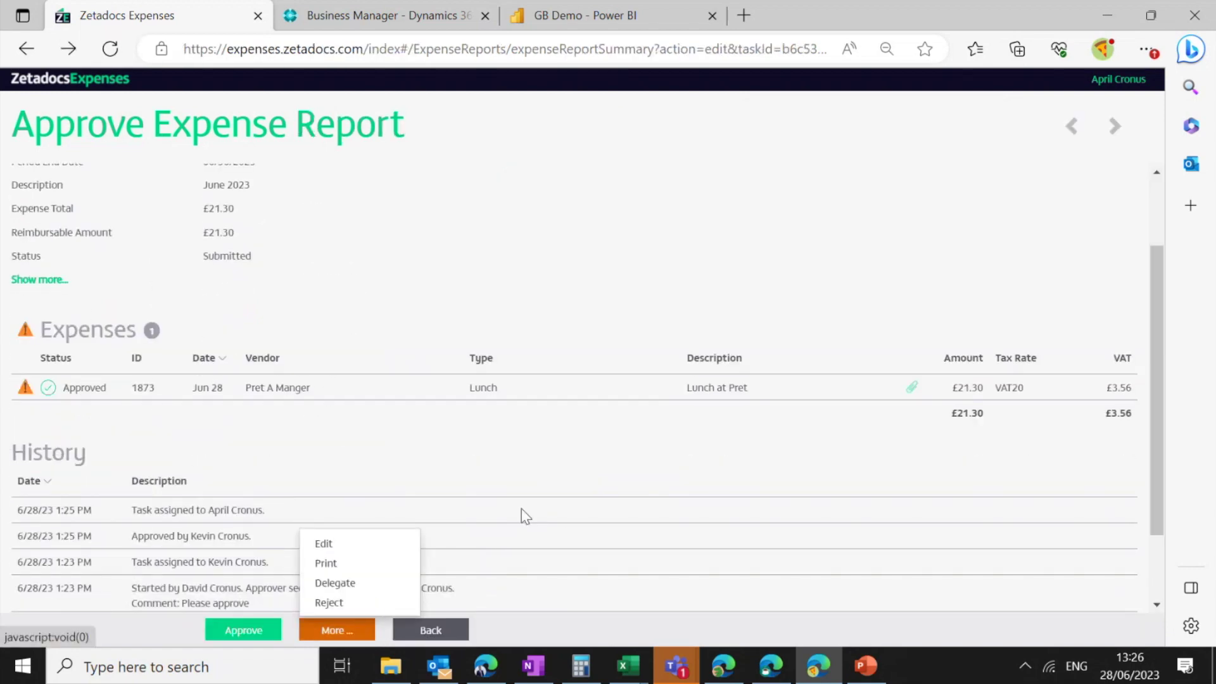
left_click(229, 632)
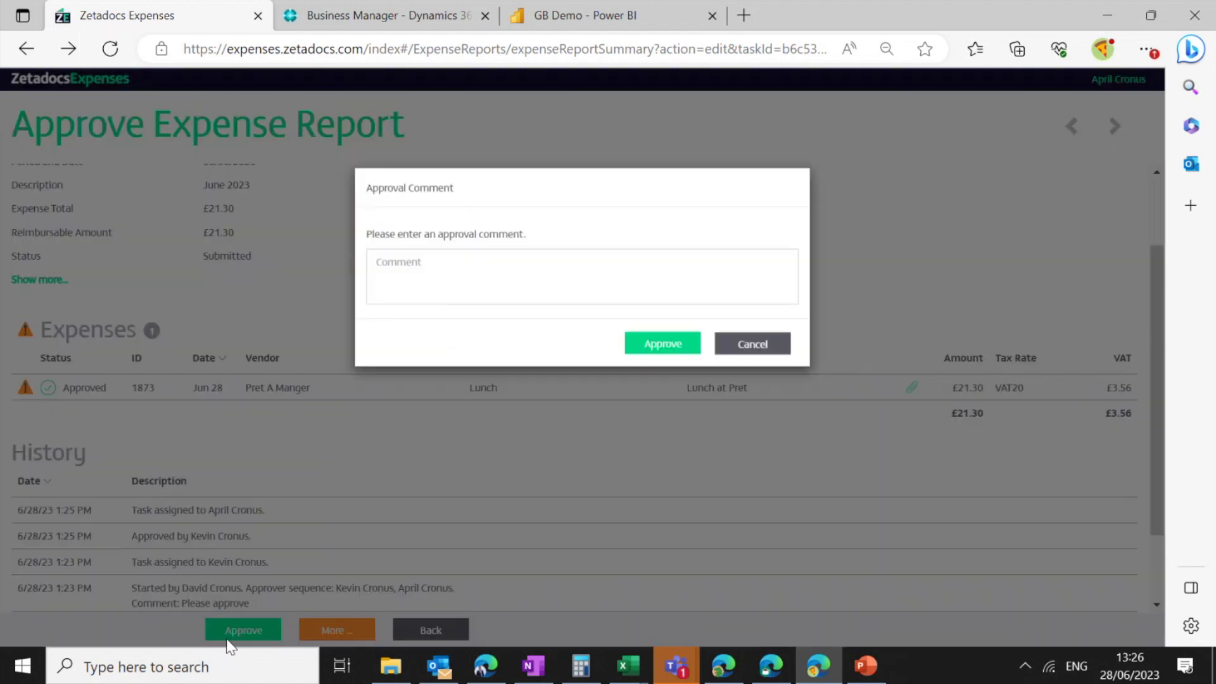
left_click(652, 355)
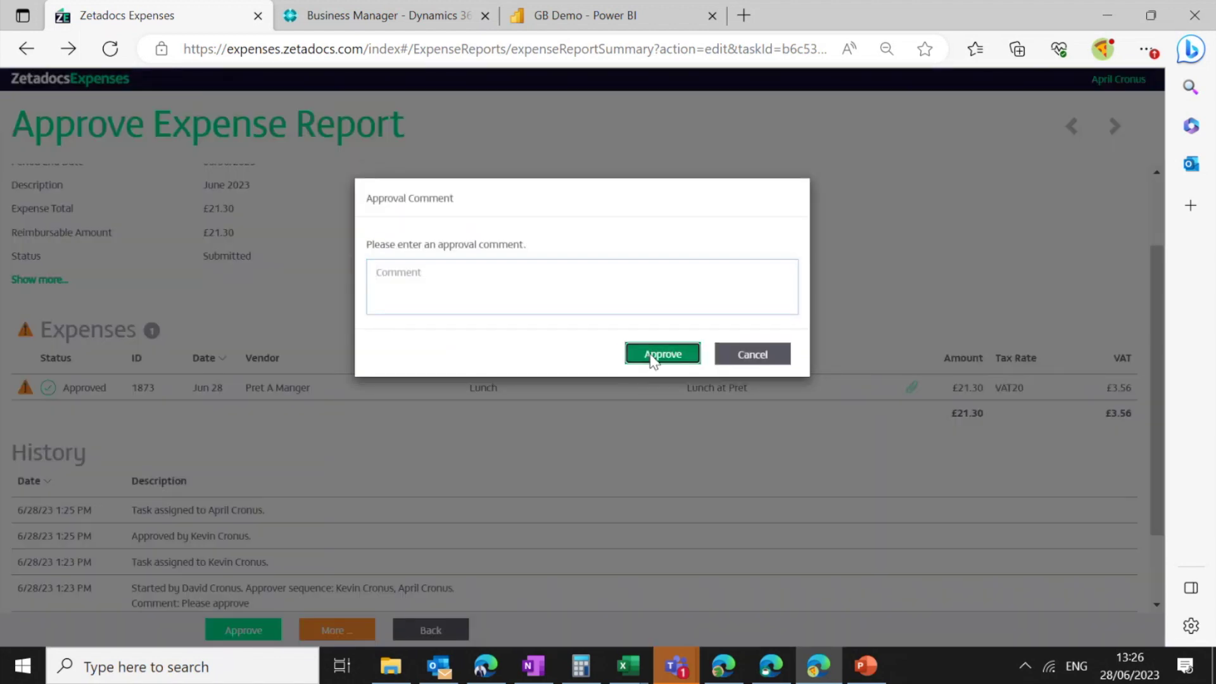
left_click(572, 336)
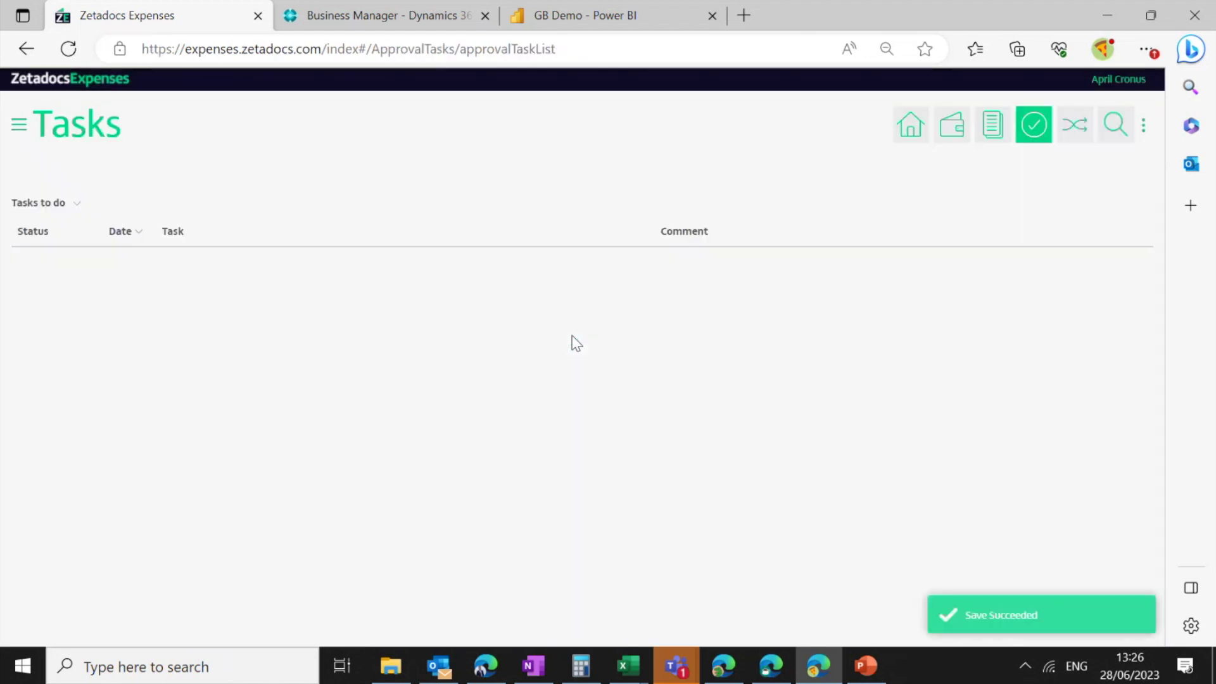
left_click(910, 140)
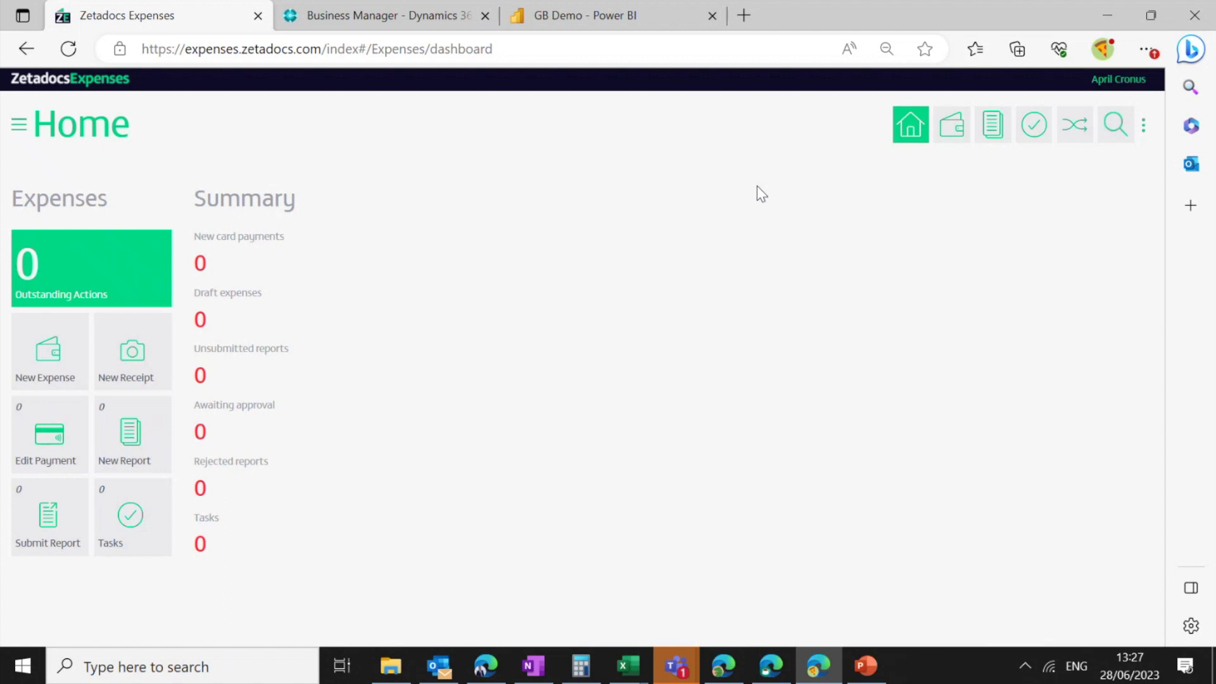
Step: Show the status list for all reports and retrieve the reports
left_click(1073, 134)
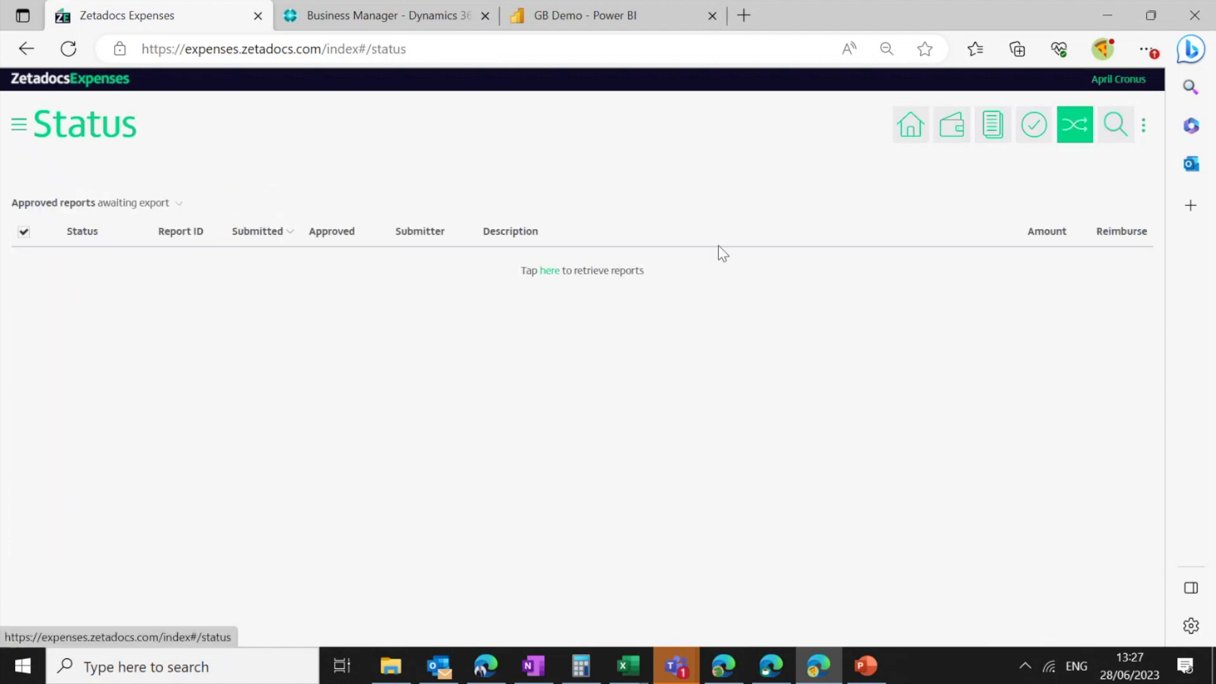
left_click(115, 202)
right_click(106, 236)
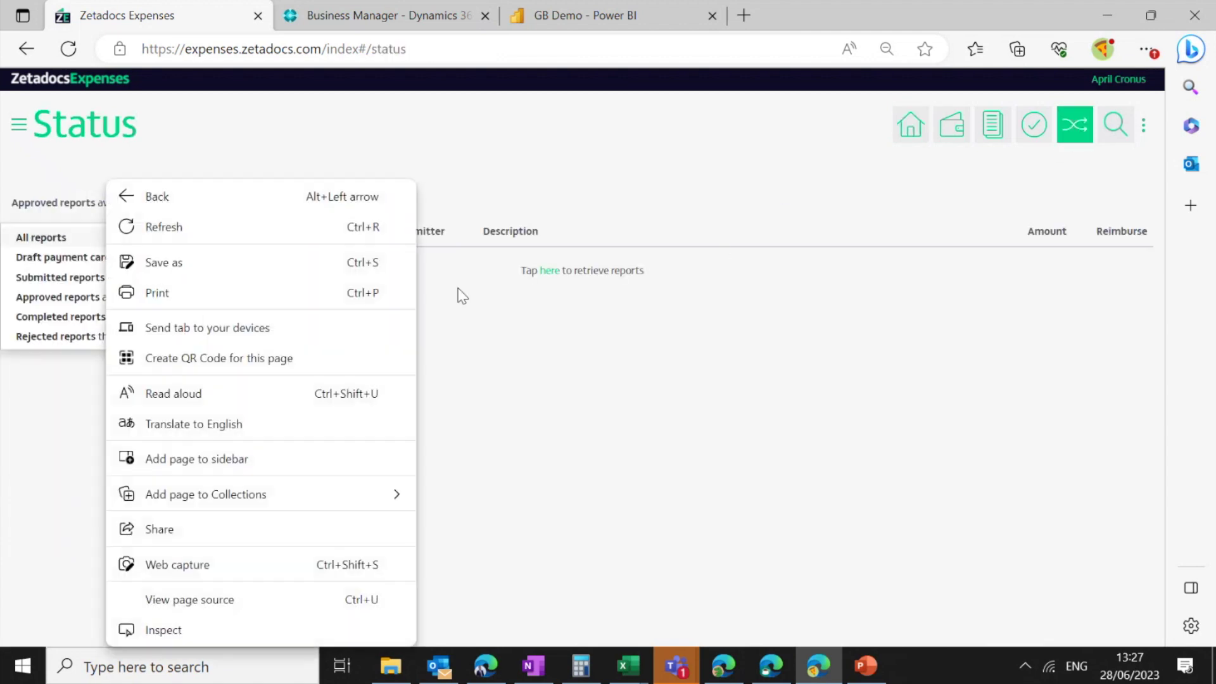
left_click(74, 243)
left_click(72, 238)
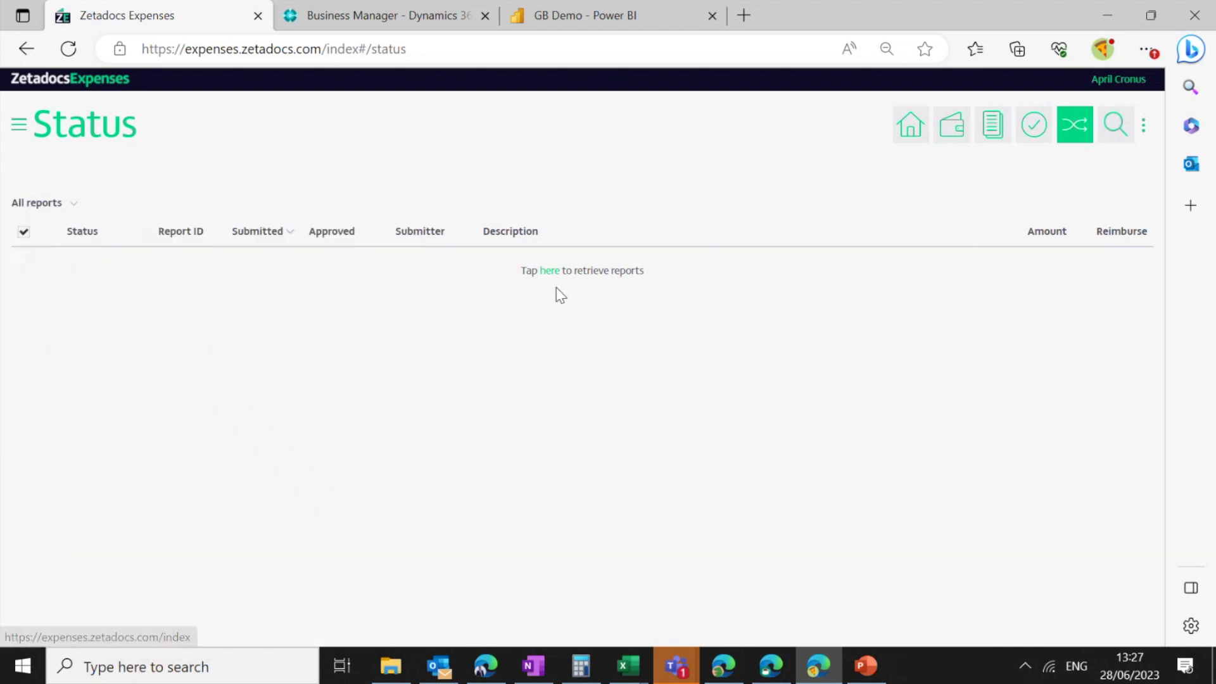
left_click(550, 271)
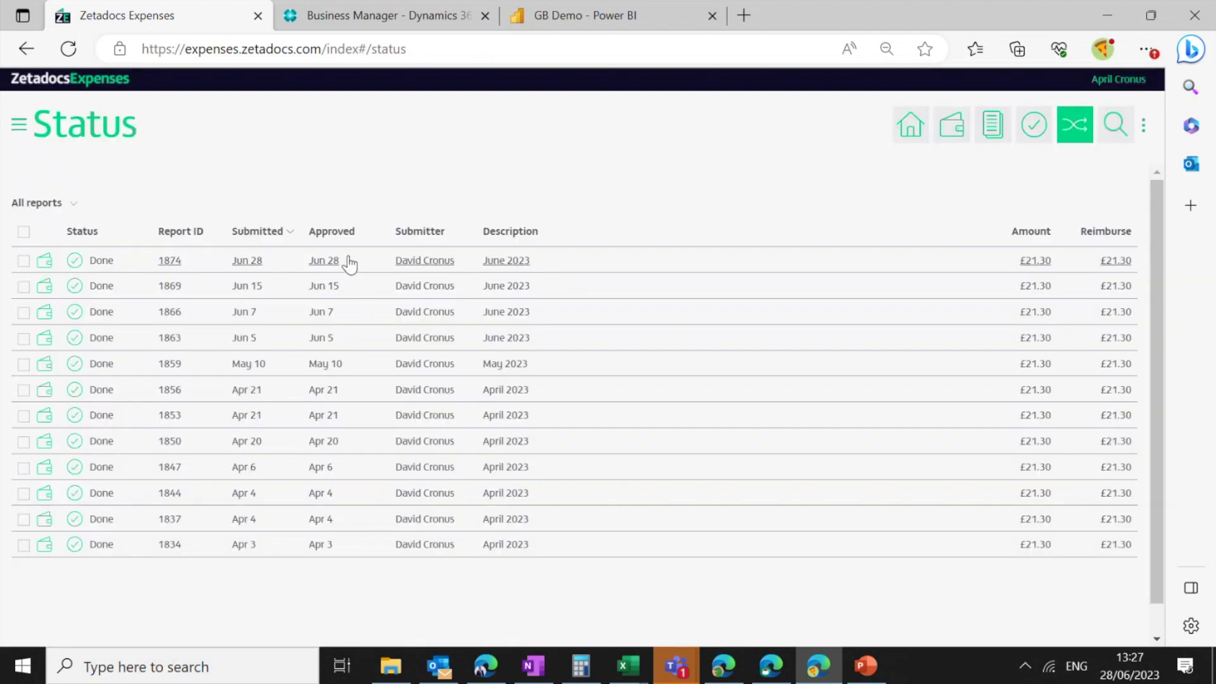
Step: Open the June 2023 report submitted on Jun 28 and highlight the purchase invoice number in its export history
left_click(303, 264)
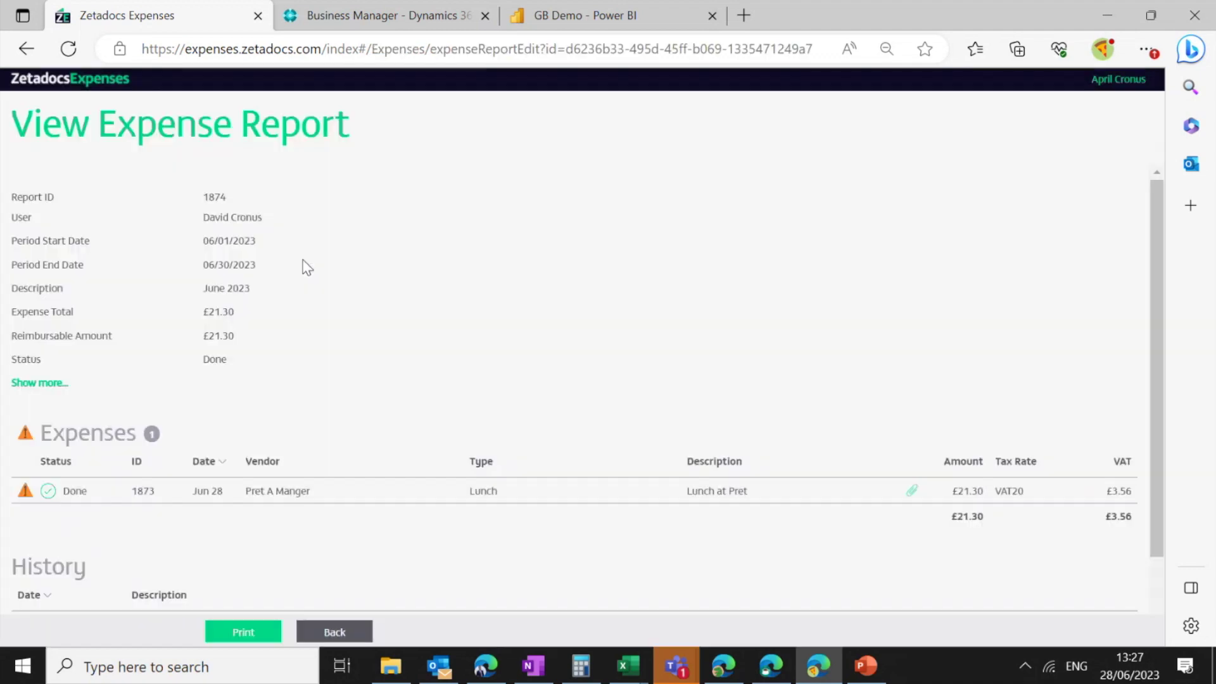
scroll(295, 443, "down", 1)
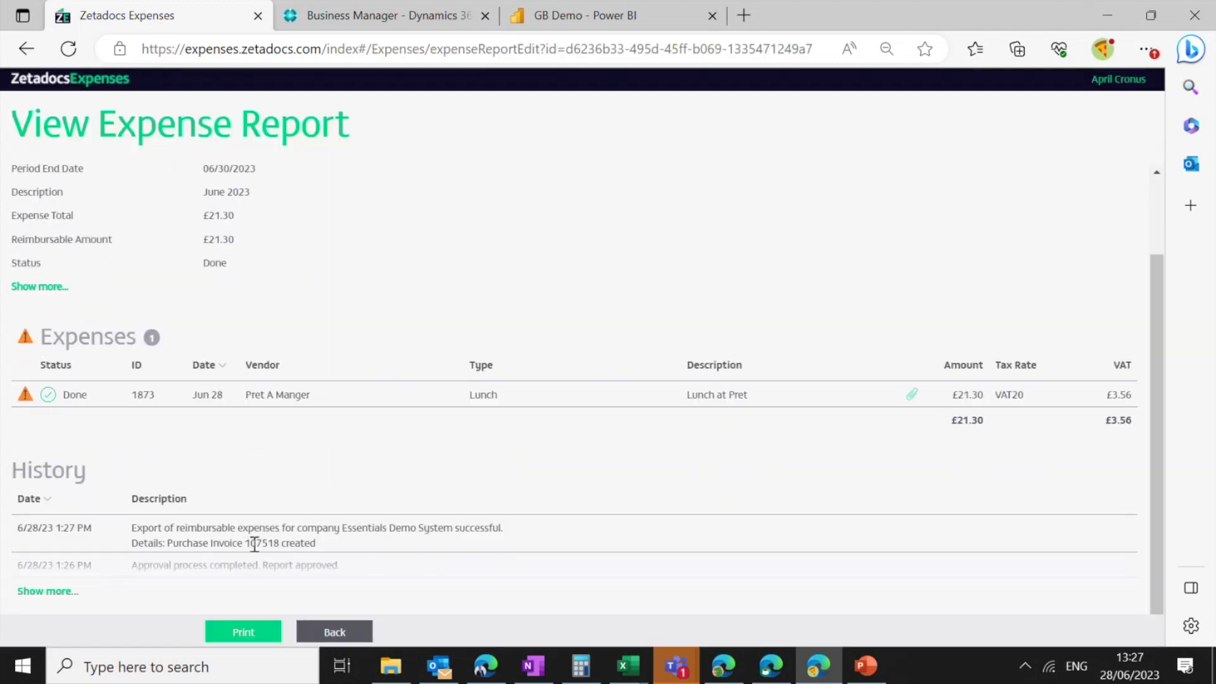
left_click_drag(248, 544, 279, 549)
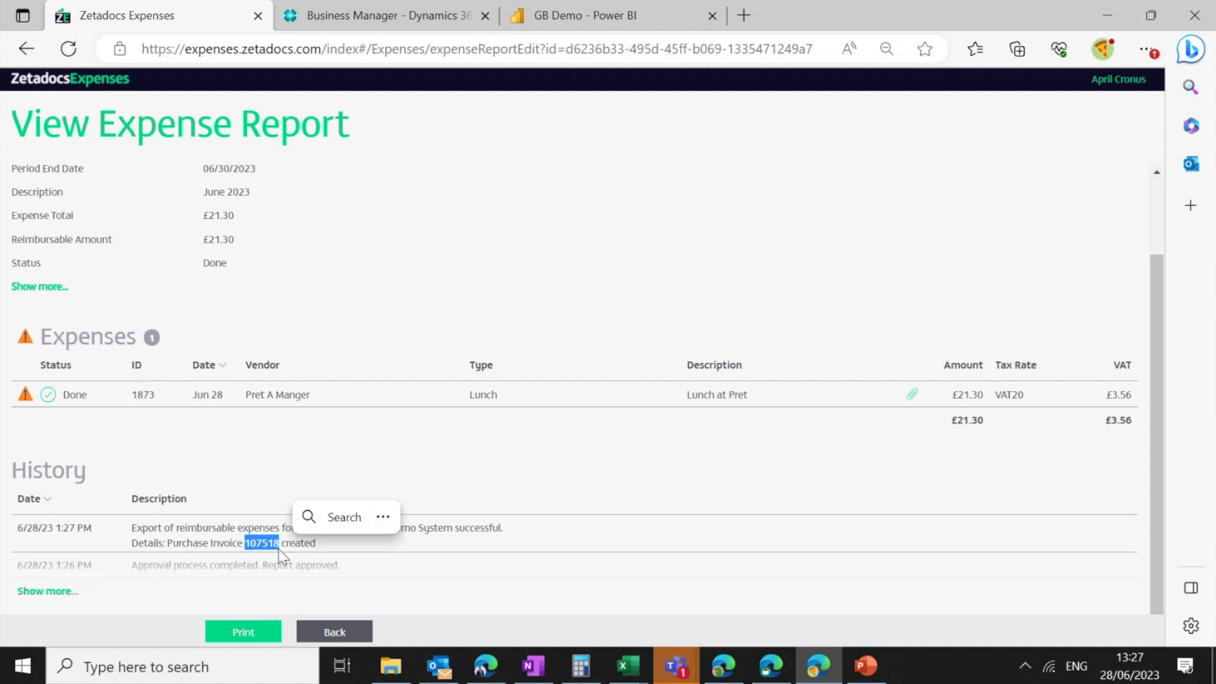
Step: Switch to Dynamics 365 Business Central and open the list of purchase invoices
left_click(386, 14)
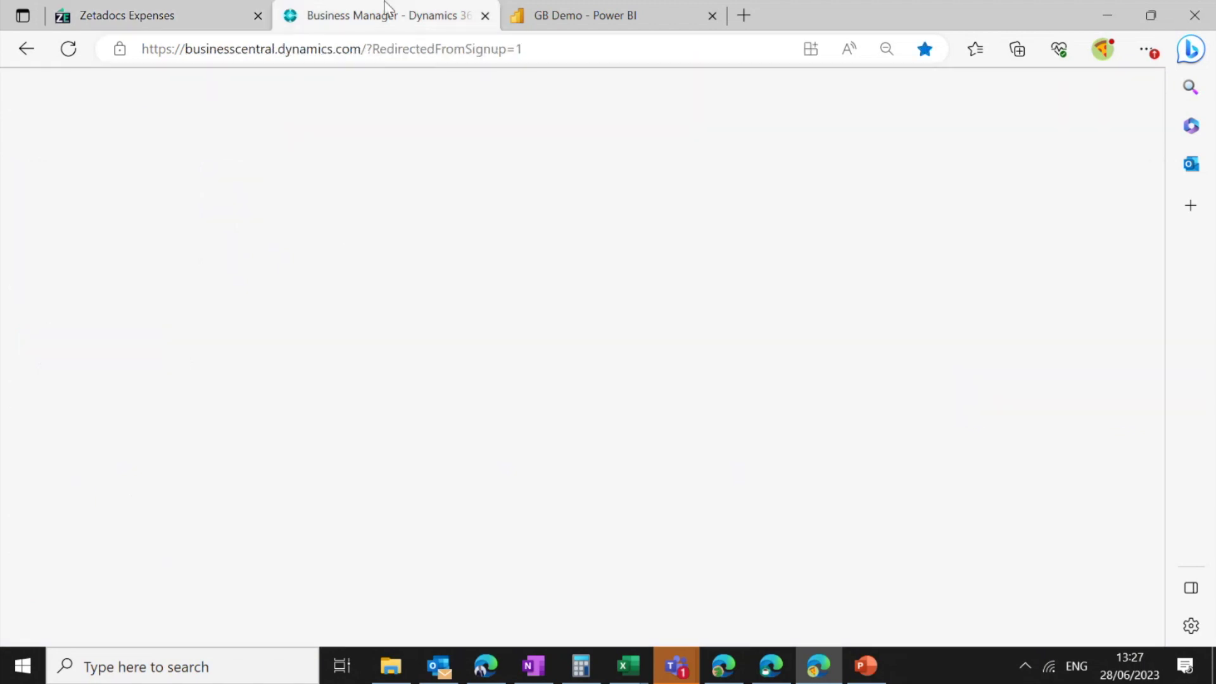
left_click(583, 138)
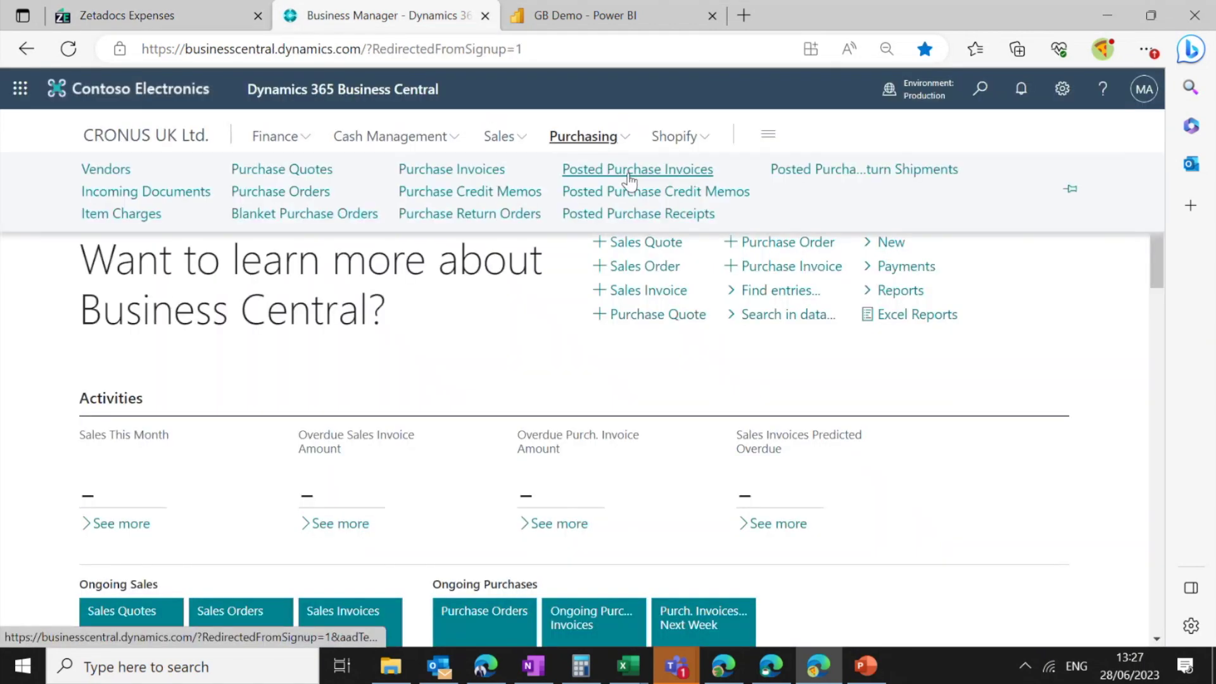
left_click(498, 167)
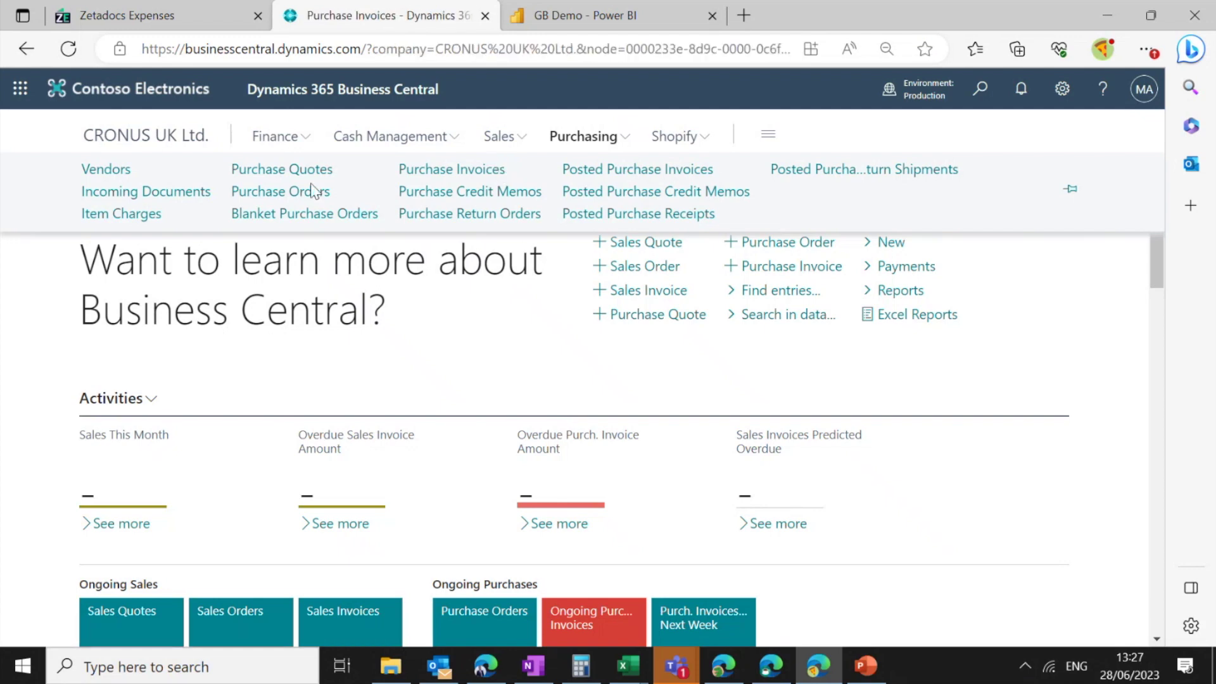
Step: Search the purchase invoices for the invoice number from the expense report's export history and open the matching invoice
left_click(291, 178)
type("107518")
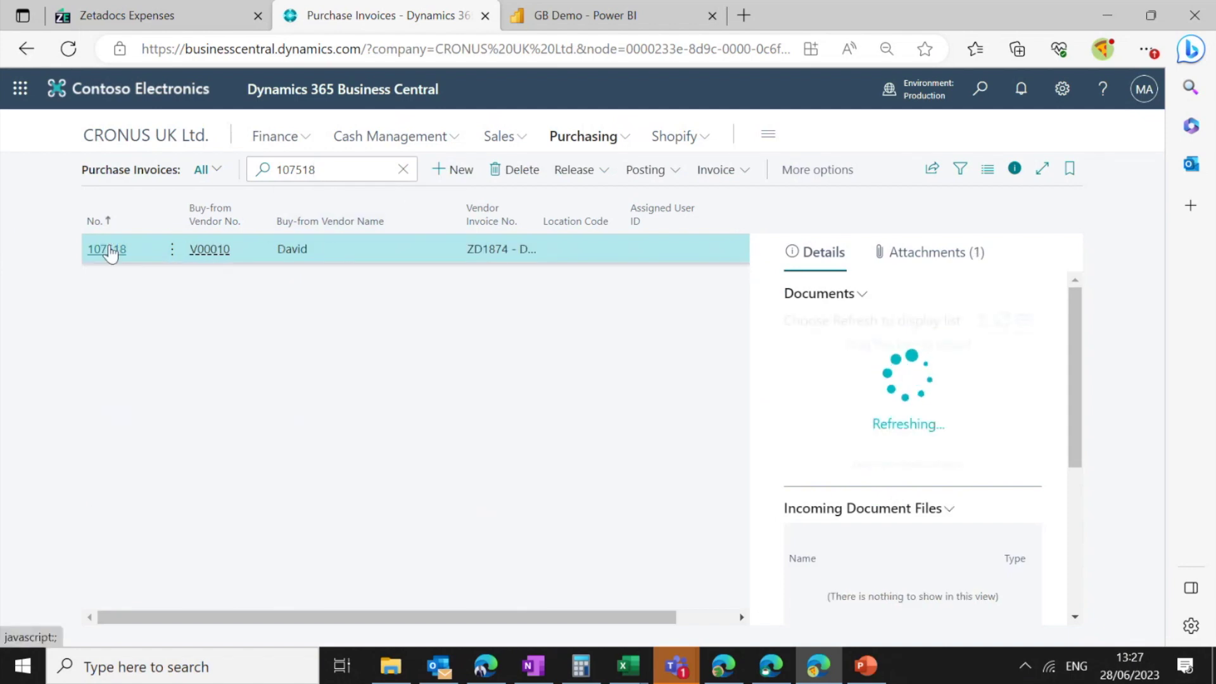
left_click(109, 247)
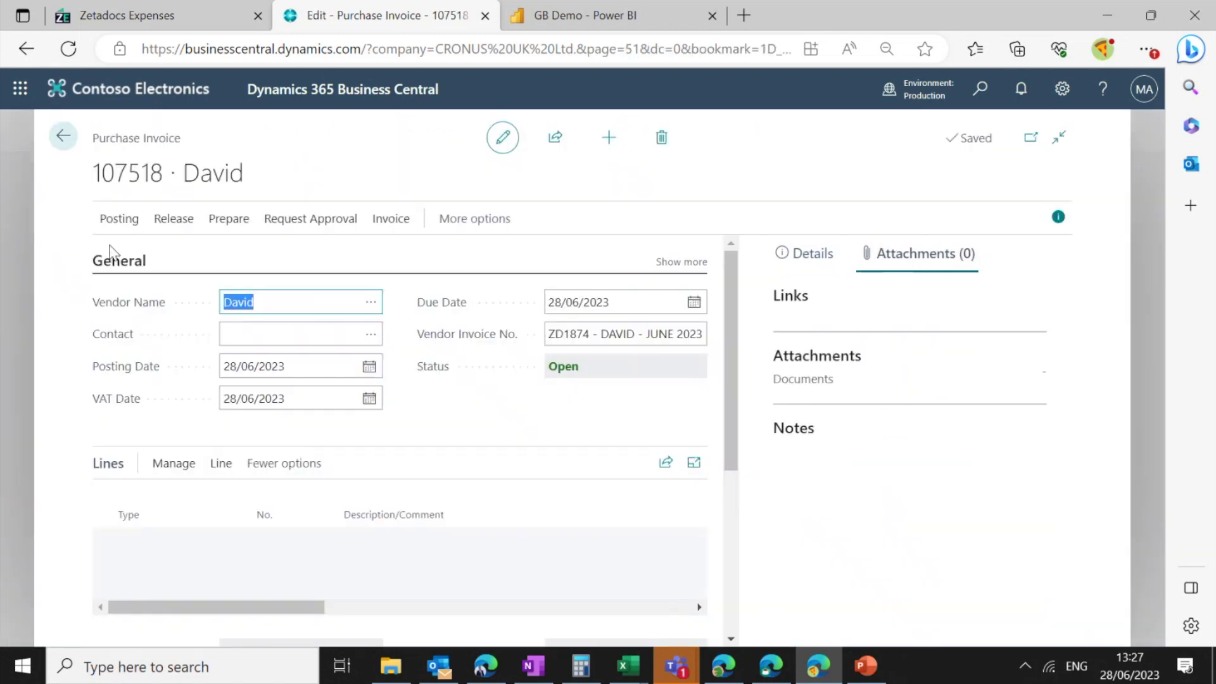
Step: Examine the purchase invoice's lunch line across its account, amount, VAT and department columns, and its invoice totals
scroll(529, 433, "down", 1)
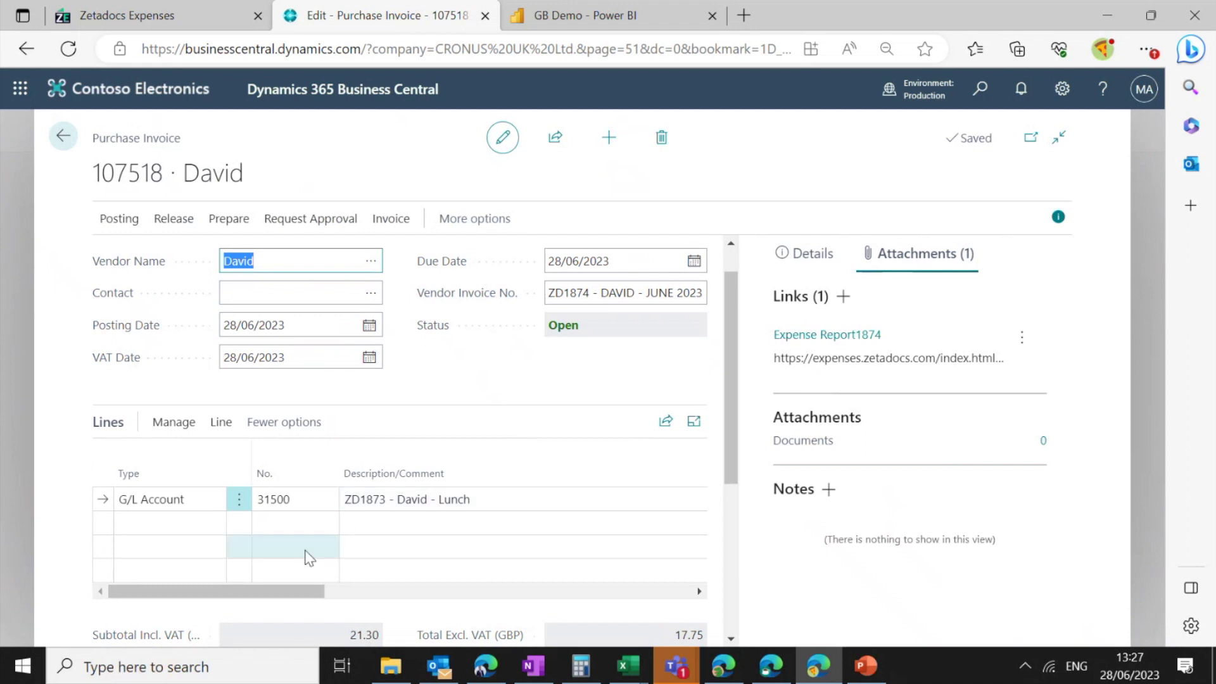
left_click_drag(261, 589, 316, 595)
left_click_drag(375, 592, 668, 602)
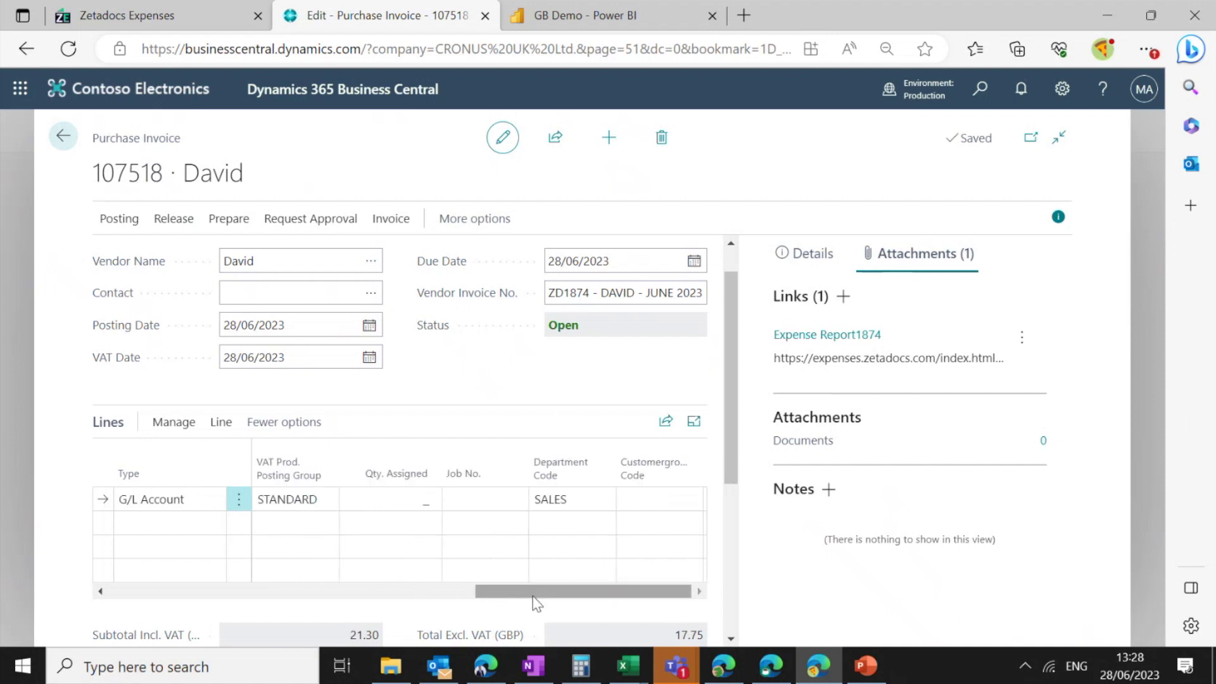
left_click_drag(523, 594, 236, 591)
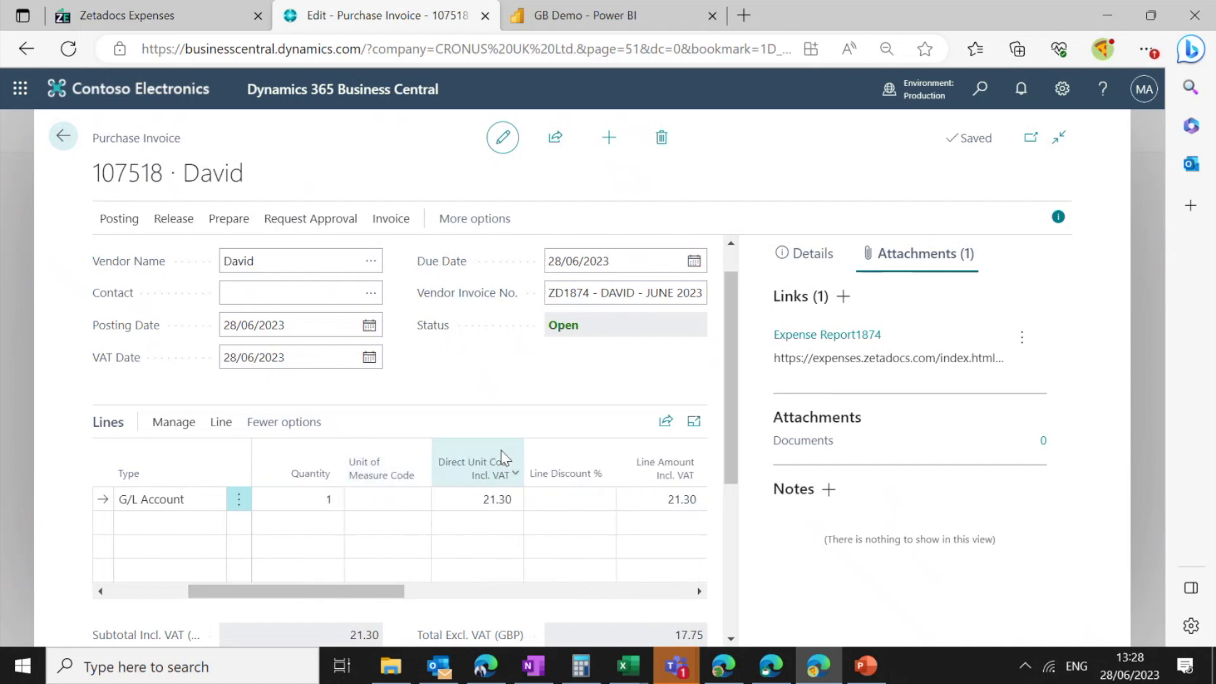
left_click_drag(316, 595, 196, 590)
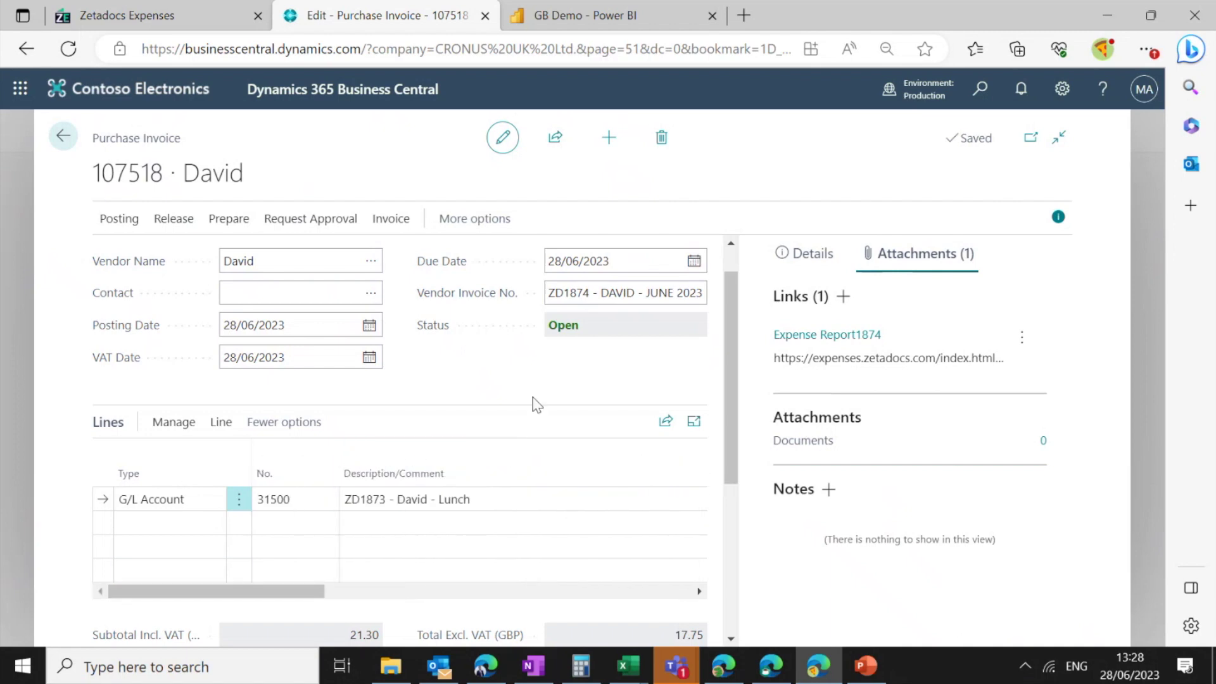
scroll(626, 376, "down", 1)
scroll(625, 374, "down", 1)
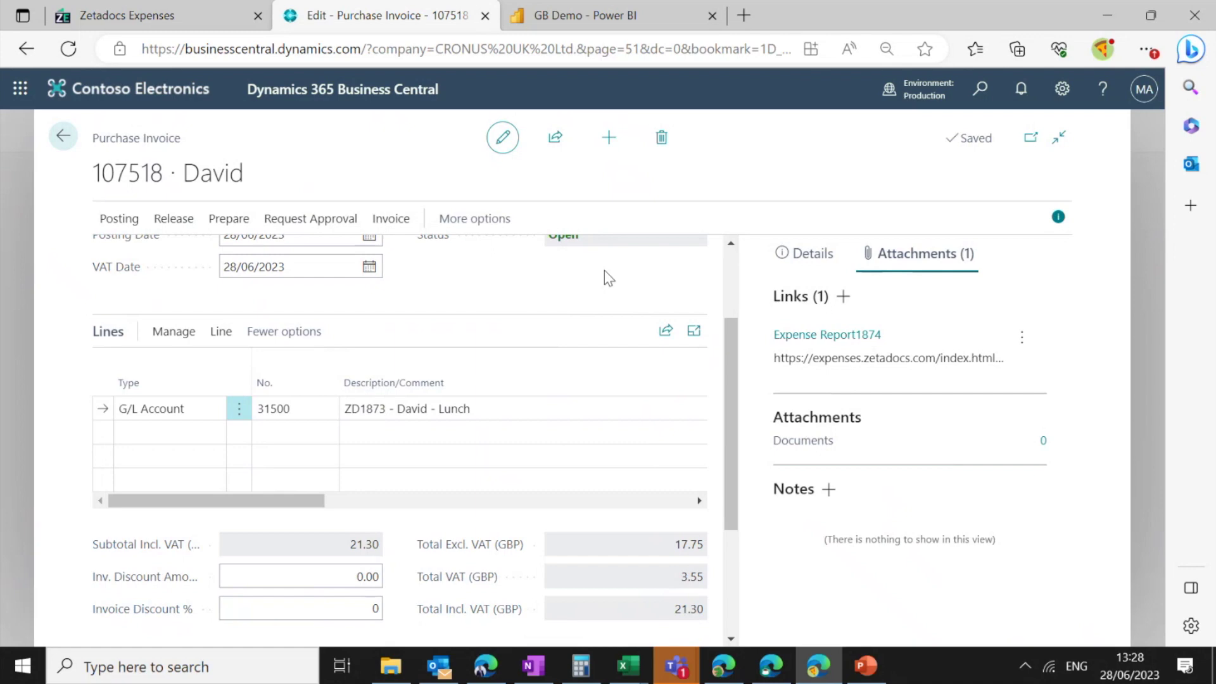
Step: Open the Expense Report1874 link attached to the purchase invoice and view the linked report in Zetadocs Expenses
left_click(789, 336)
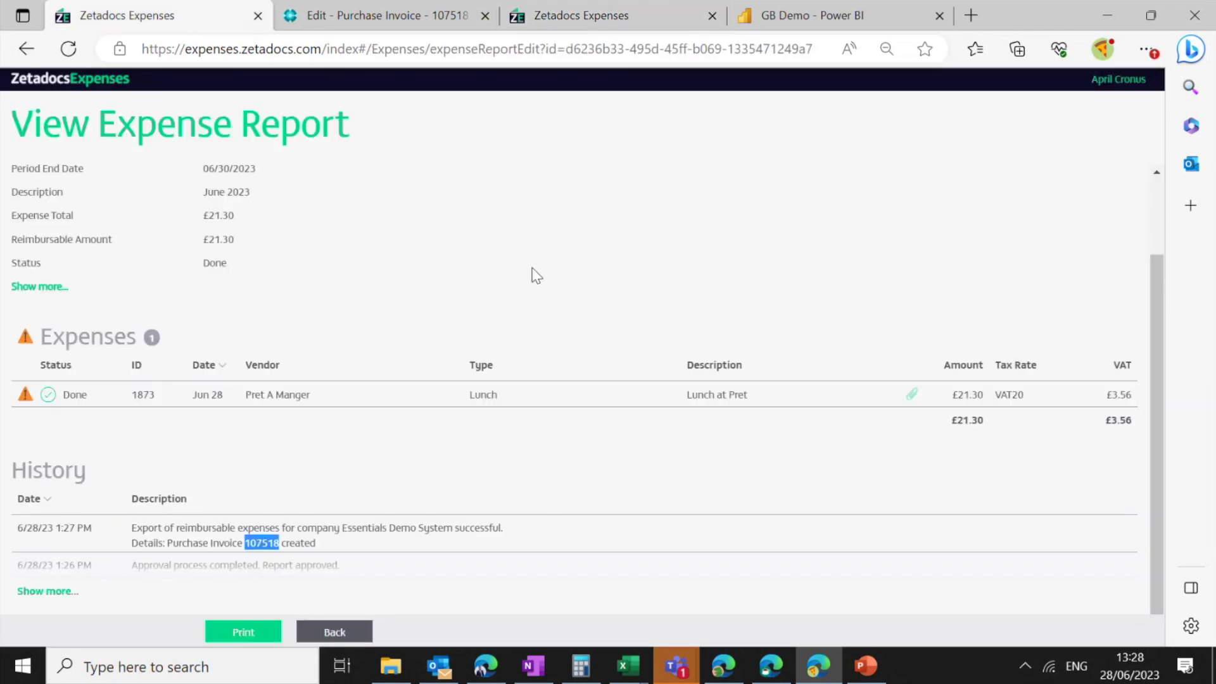
left_click(552, 2)
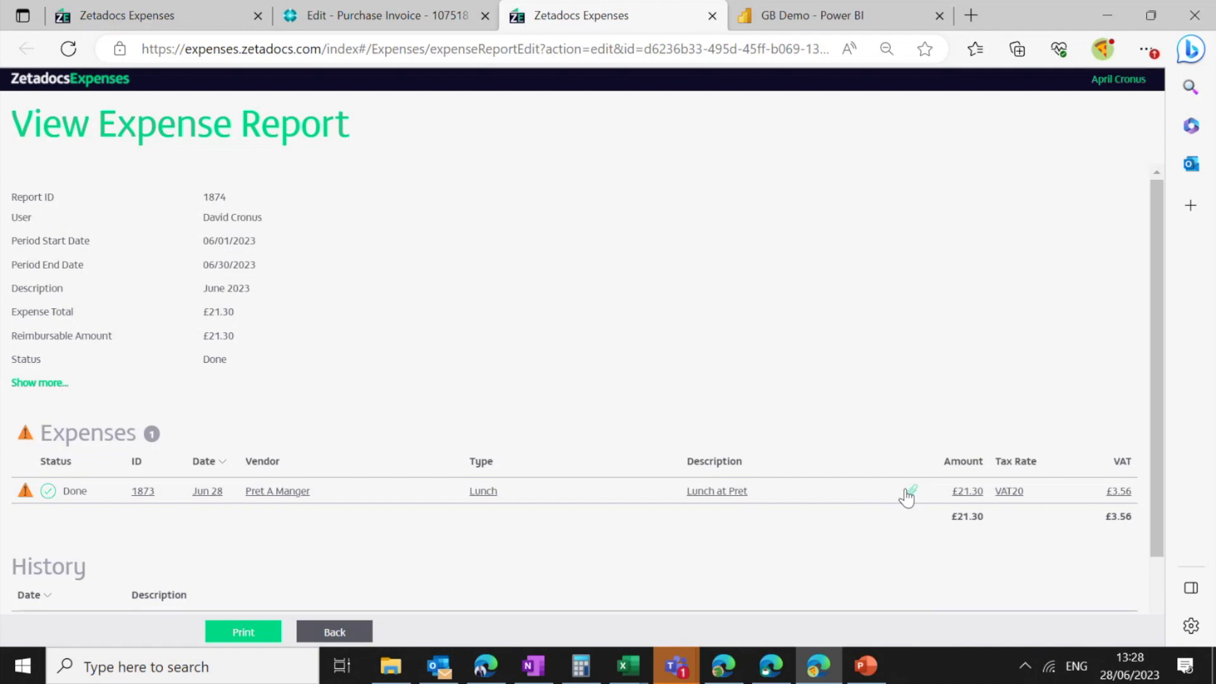
left_click(423, 14)
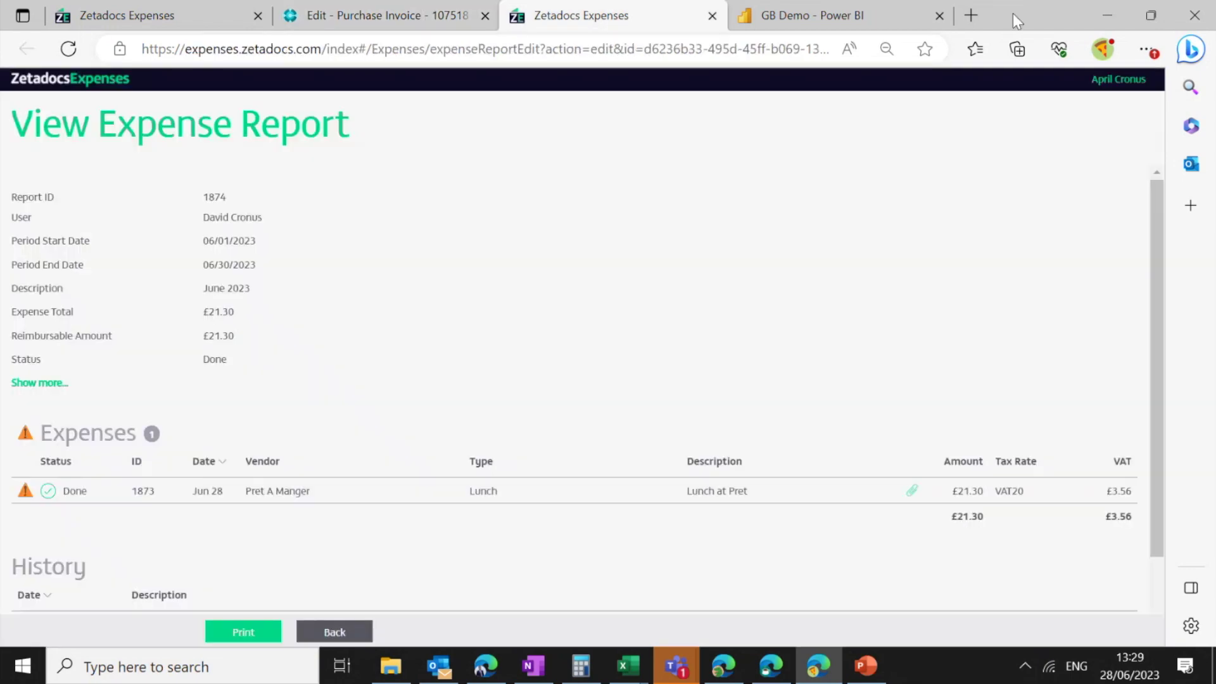
Step: Switch to the GB Demo report in Power BI and open its Monthly reporting page
left_click(816, 25)
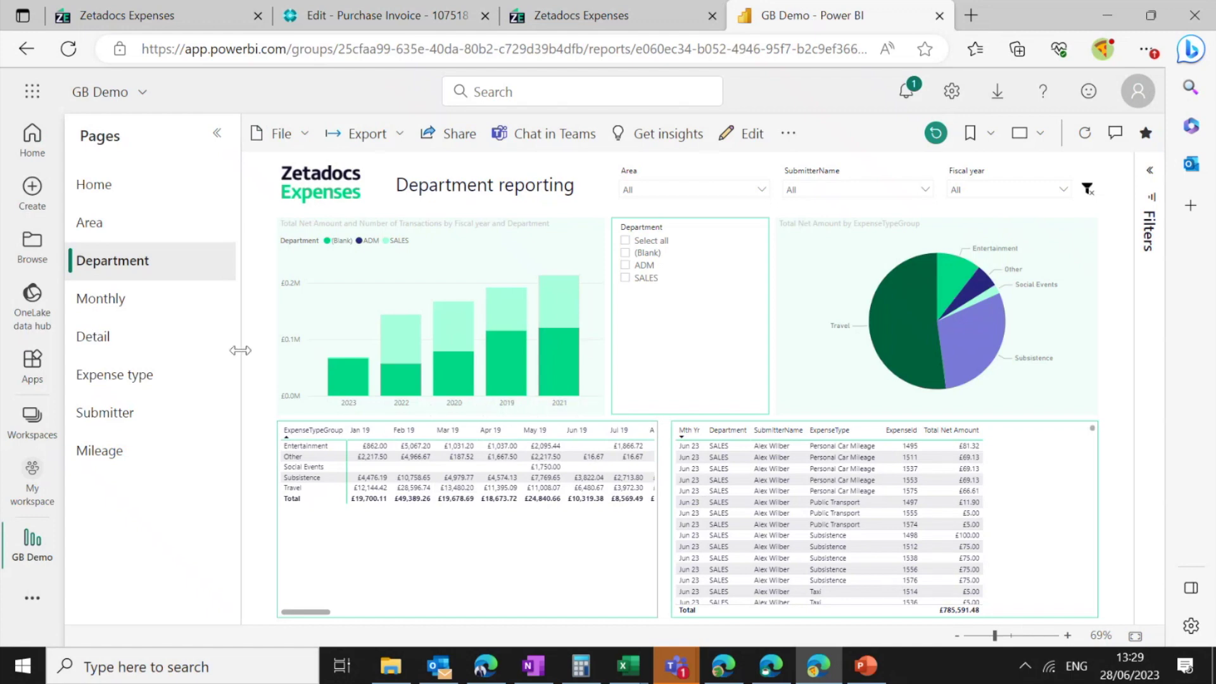
left_click(135, 314)
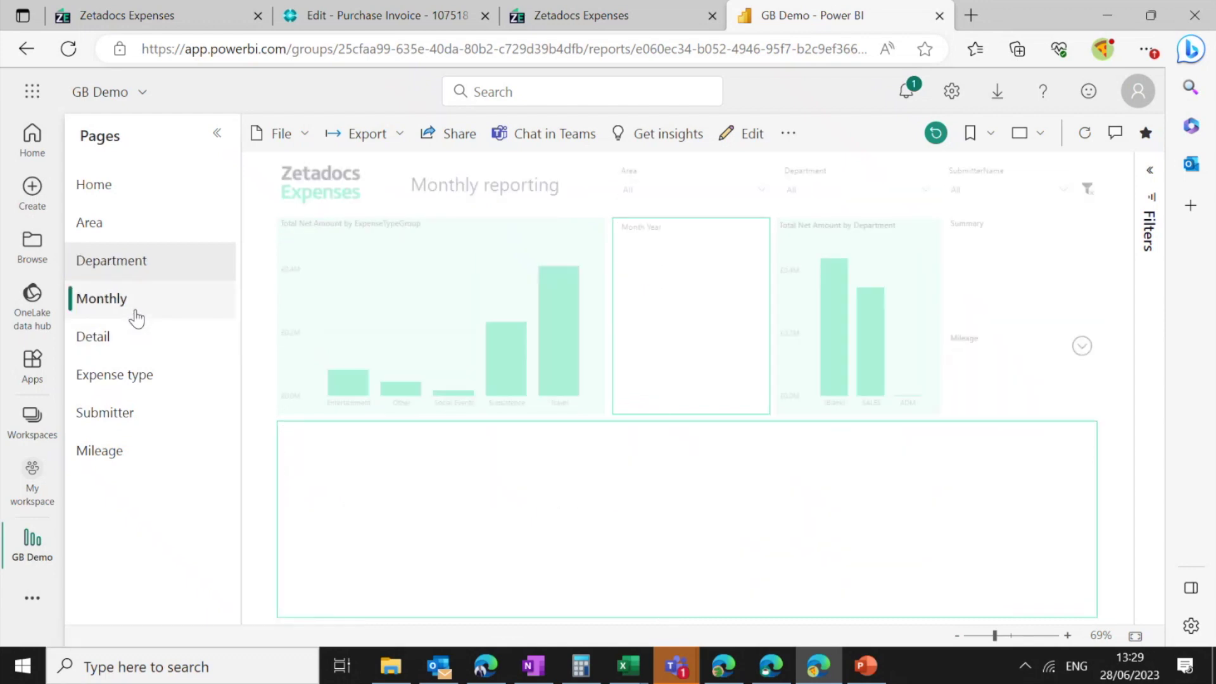